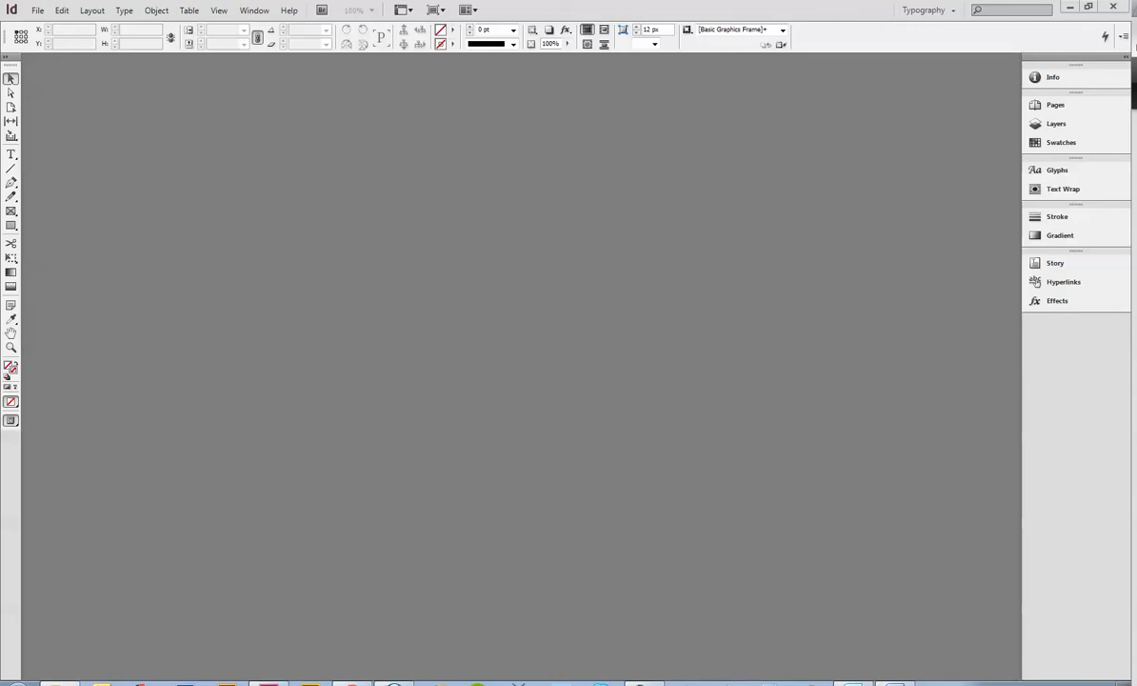
# Switch to Windows Explorer, look inside the Demo folder's Images and Fonts subfolders, and close the window.
pyautogui.moveTo(1135, 61); pyautogui.dragTo(435, 32)
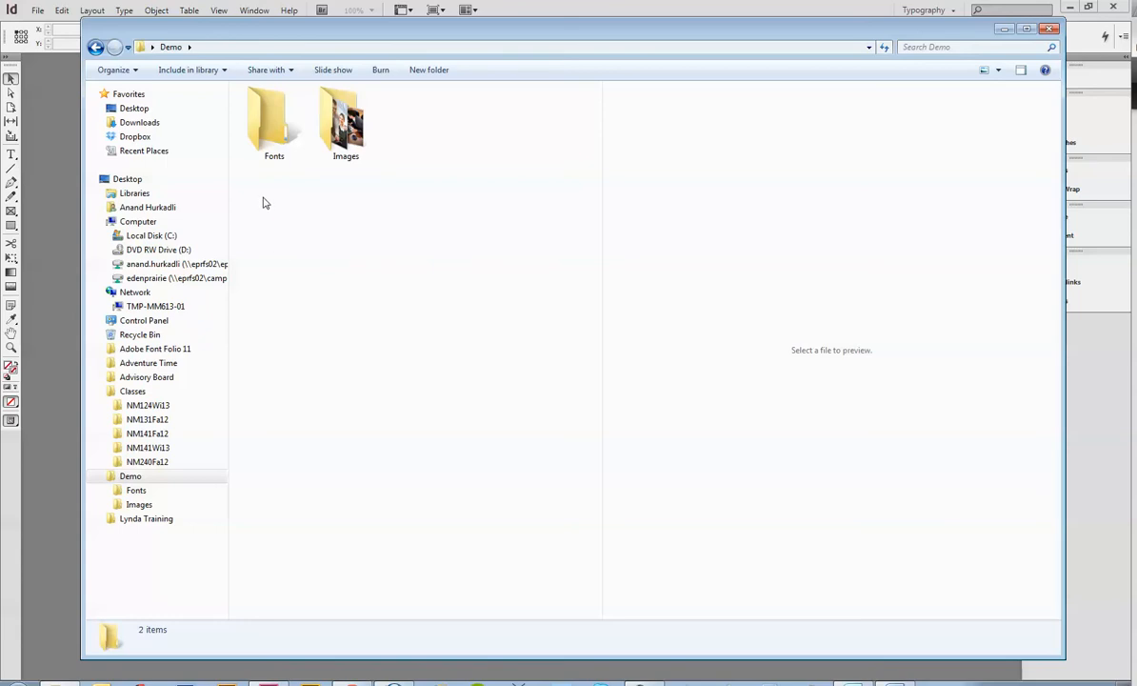
pyautogui.click(325, 141)
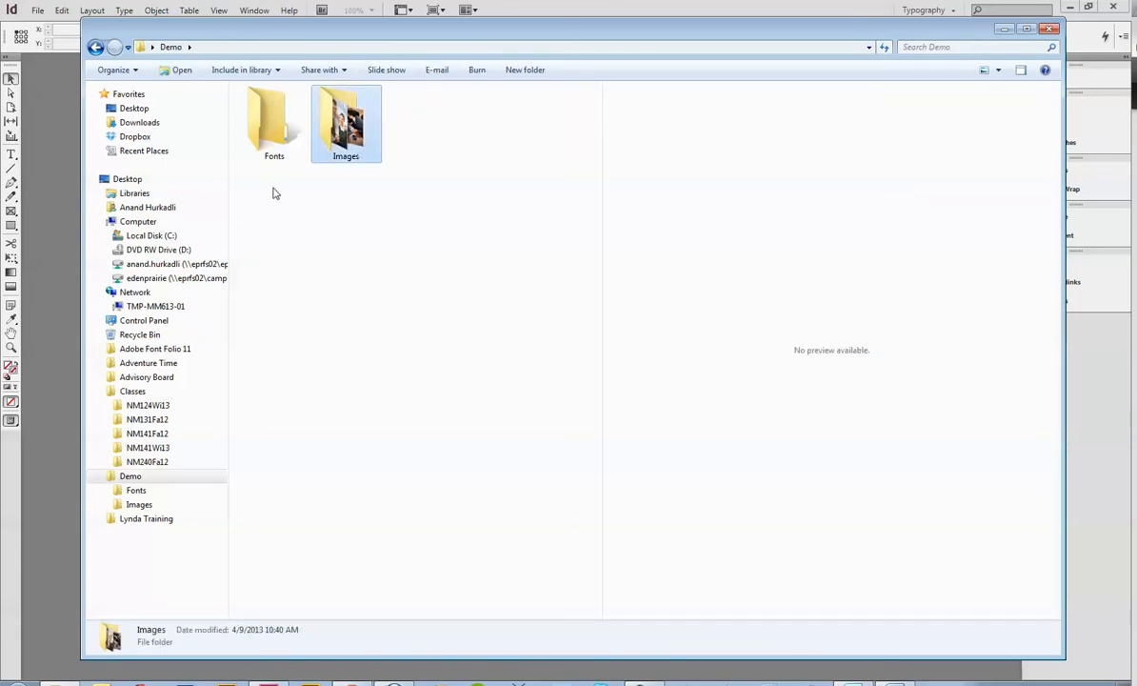
pyautogui.click(254, 134)
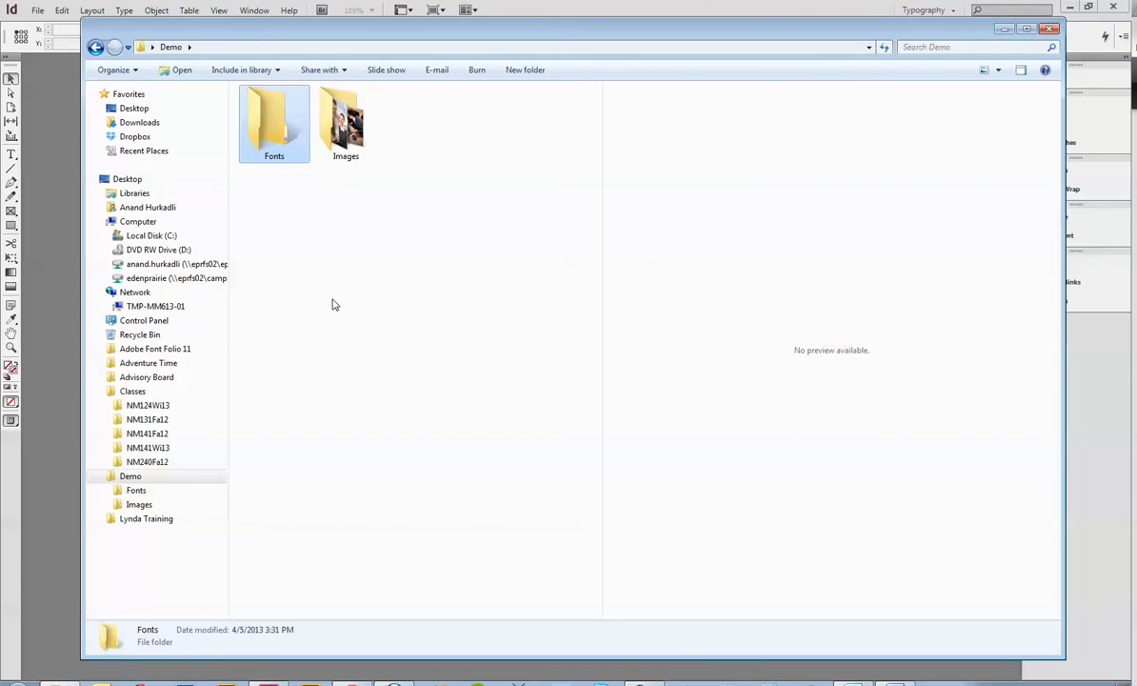
pyautogui.doubleClick(329, 132)
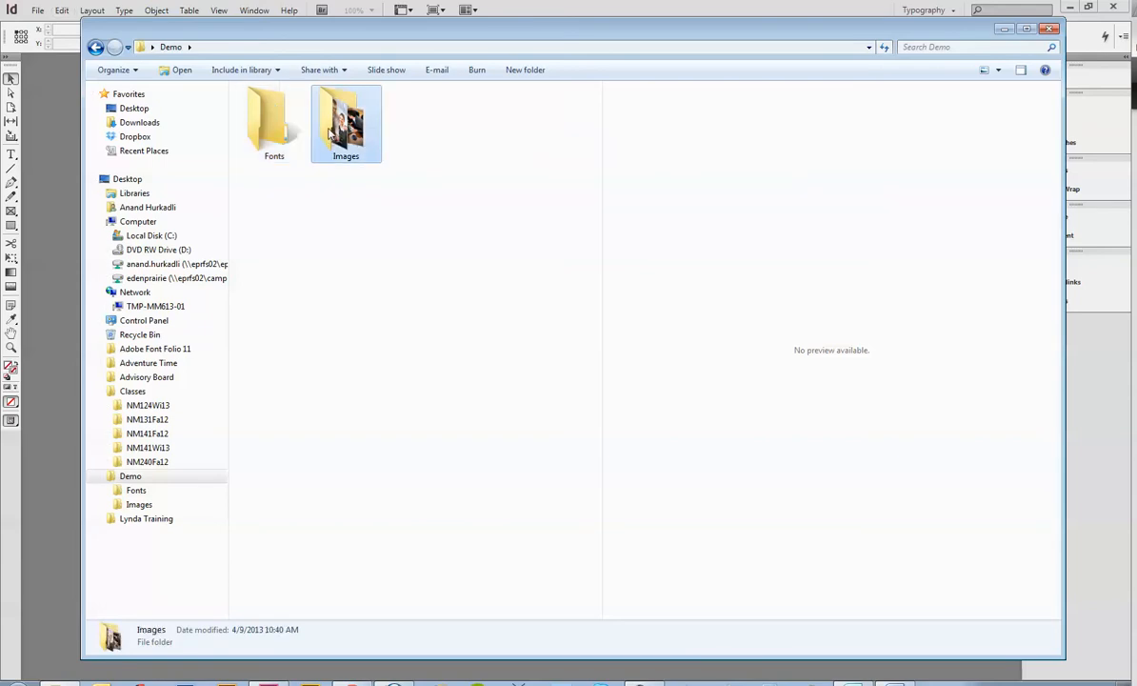
pyautogui.press('BackSpace')
pyautogui.click(270, 138)
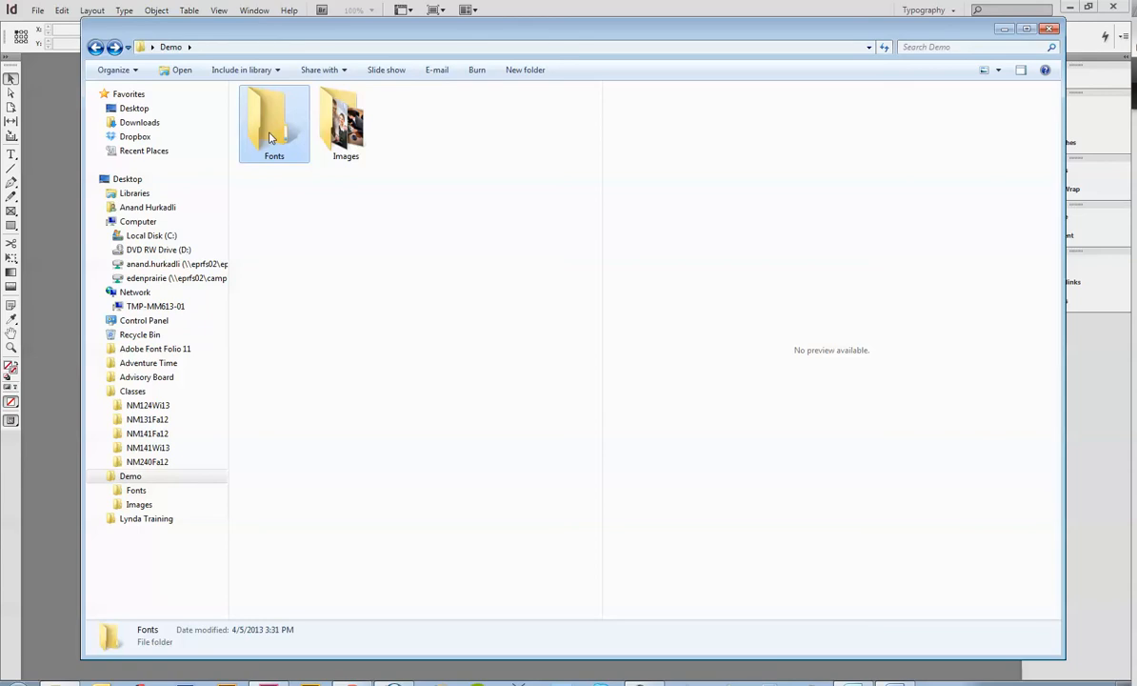
pyautogui.doubleClick(272, 134)
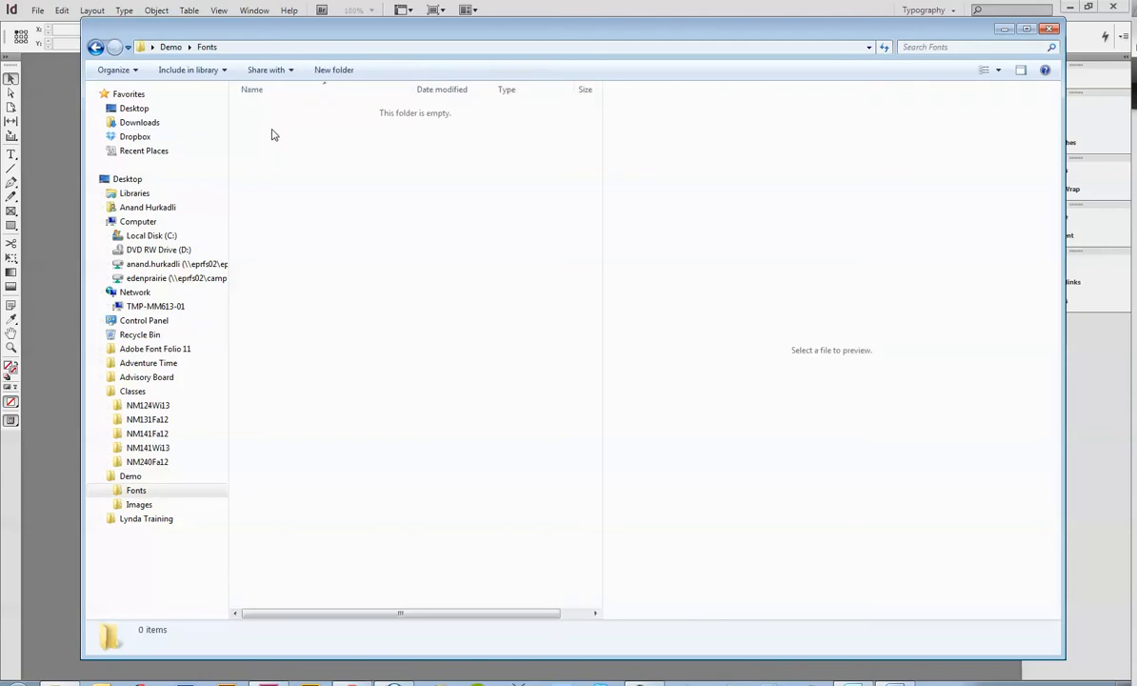
pyautogui.press('BackSpace')
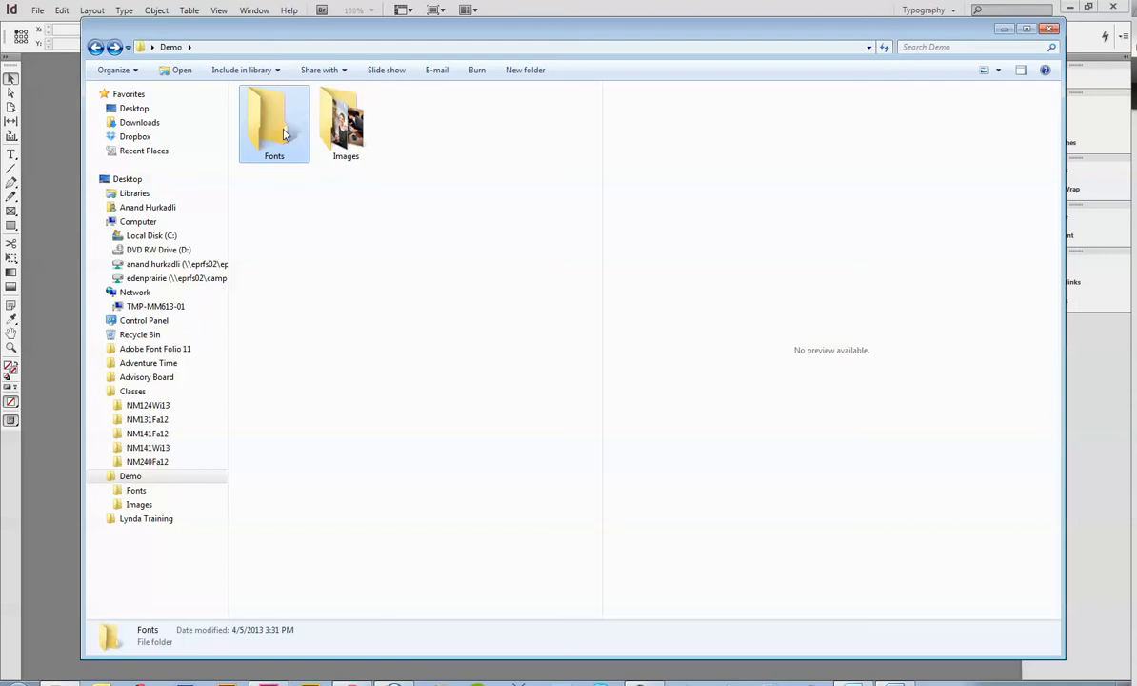
pyautogui.press('BackSpace')
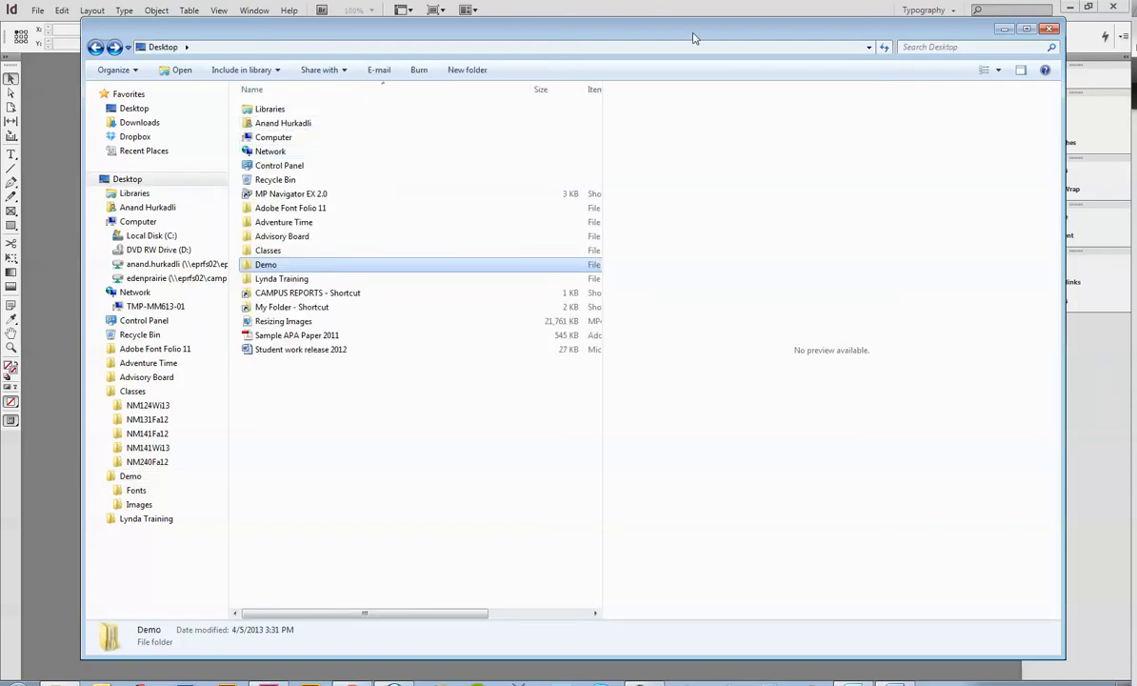
pyautogui.click(1050, 31)
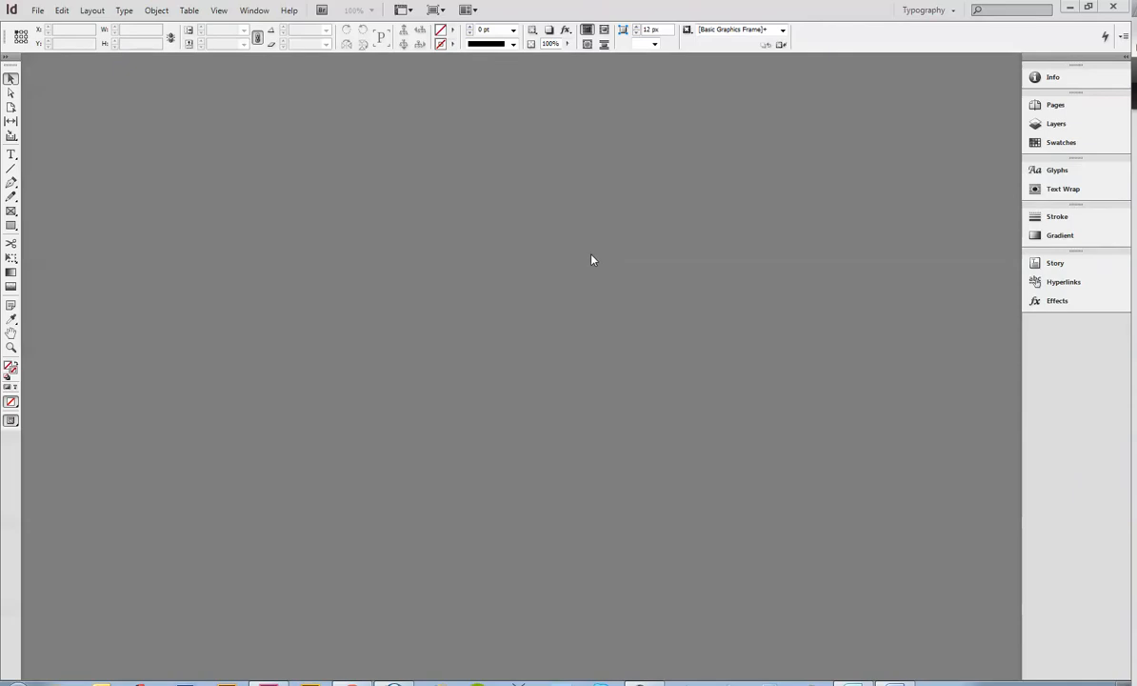
# Review the Type preferences and set both the horizontal and vertical ruler units to Inches.
pyautogui.click(39, 11)
pyautogui.moveTo(61, 11)
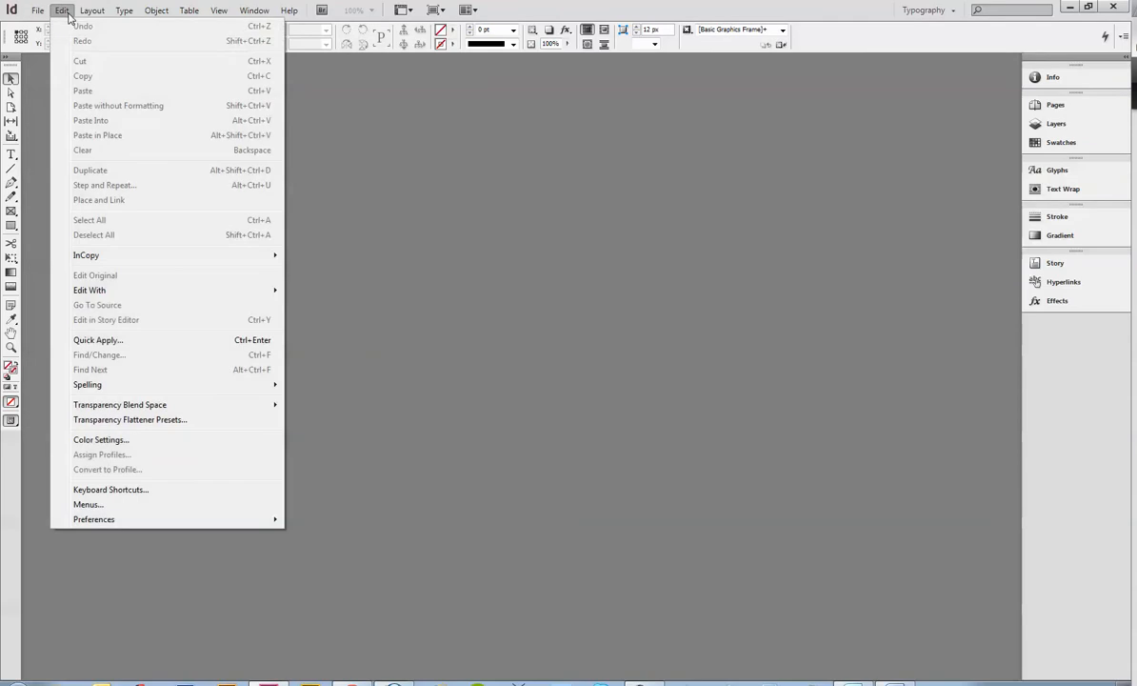
pyautogui.moveTo(121, 521)
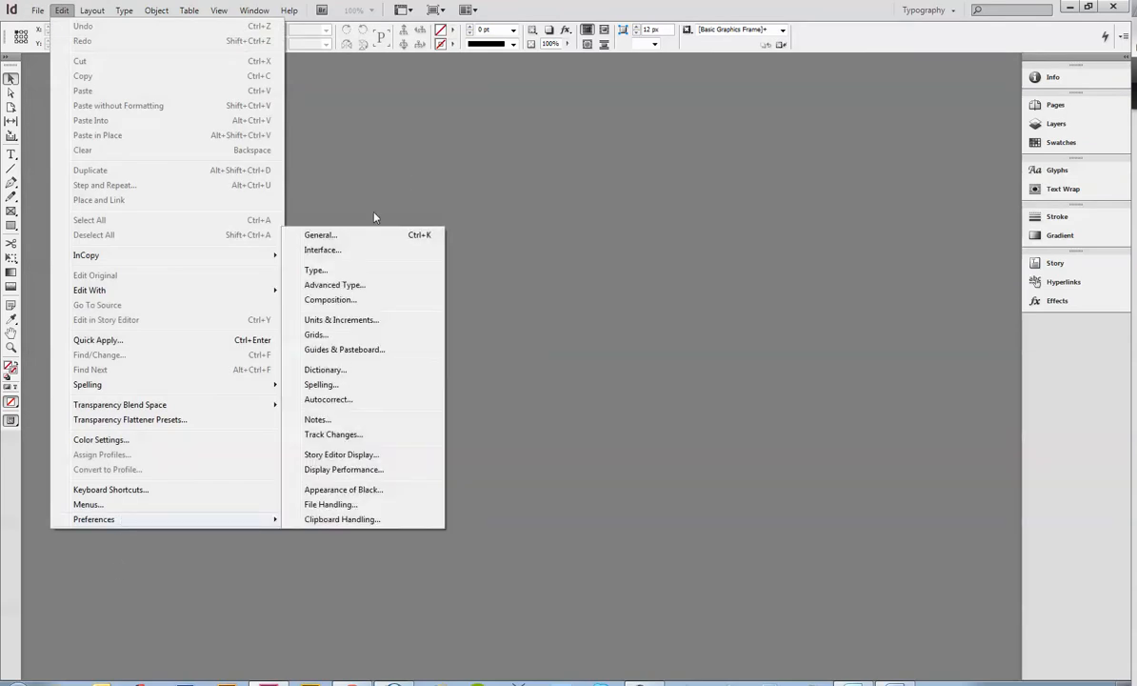
pyautogui.click(348, 236)
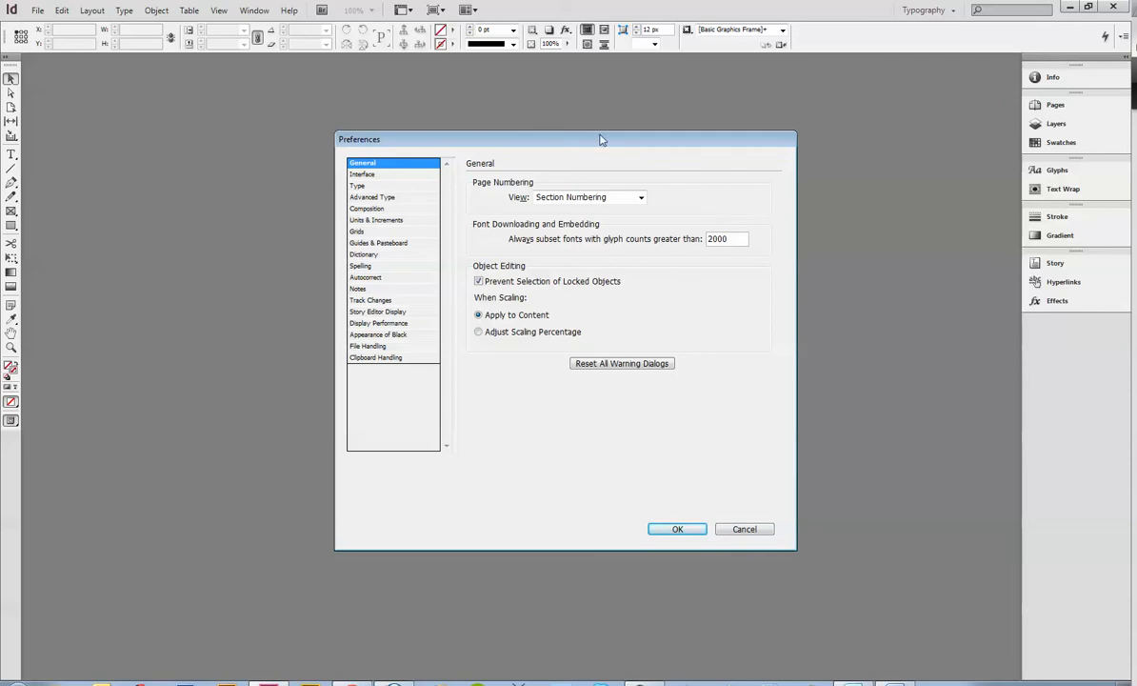
pyautogui.click(352, 185)
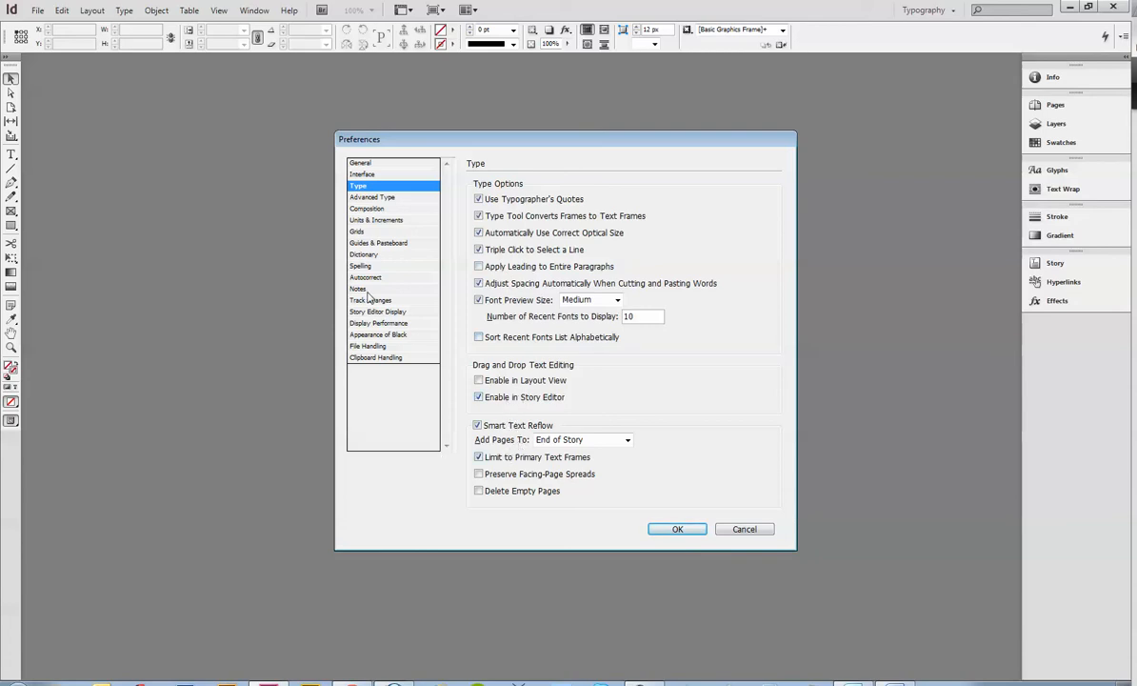
pyautogui.click(350, 220)
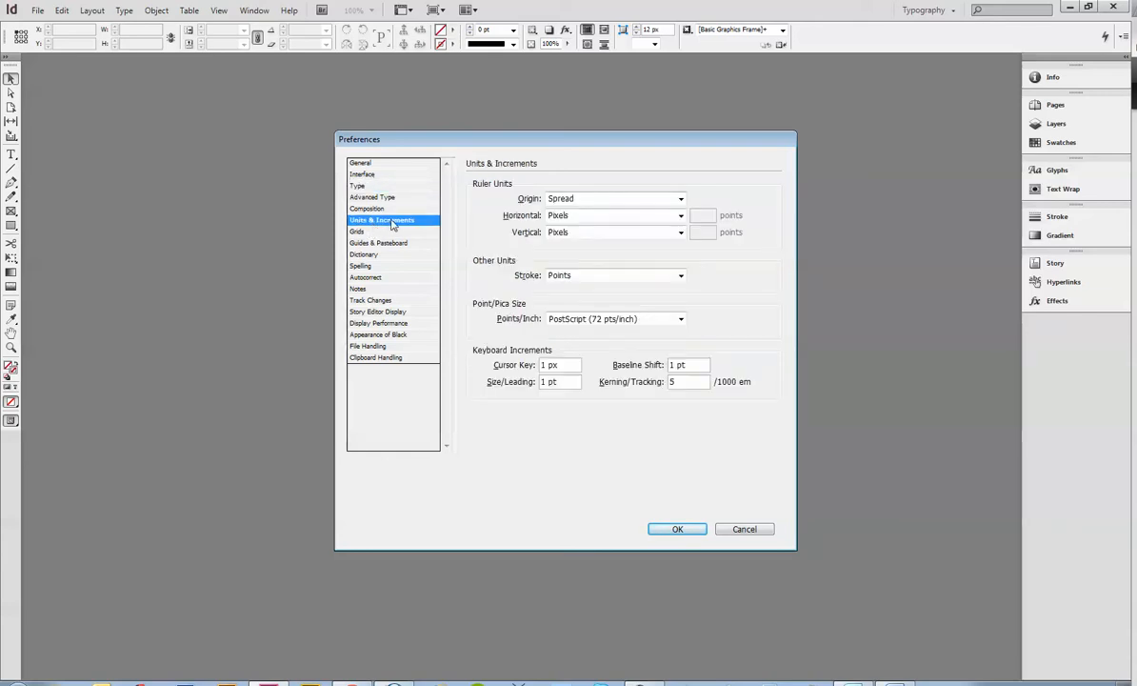
pyautogui.click(681, 217)
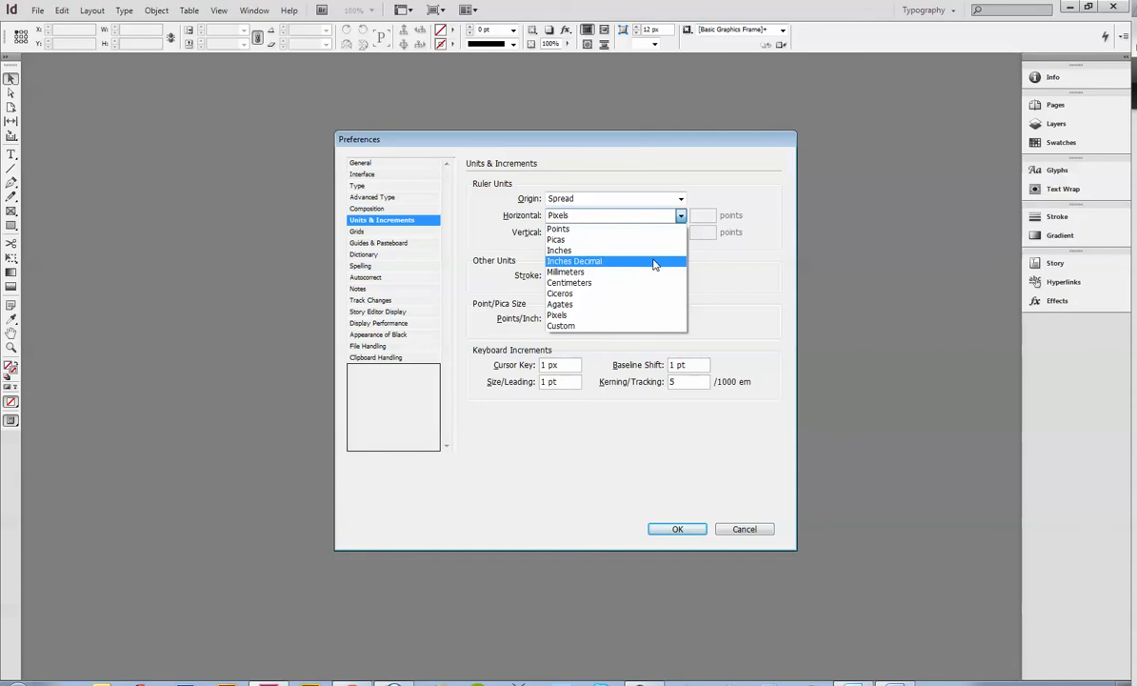
pyautogui.click(656, 257)
pyautogui.click(678, 234)
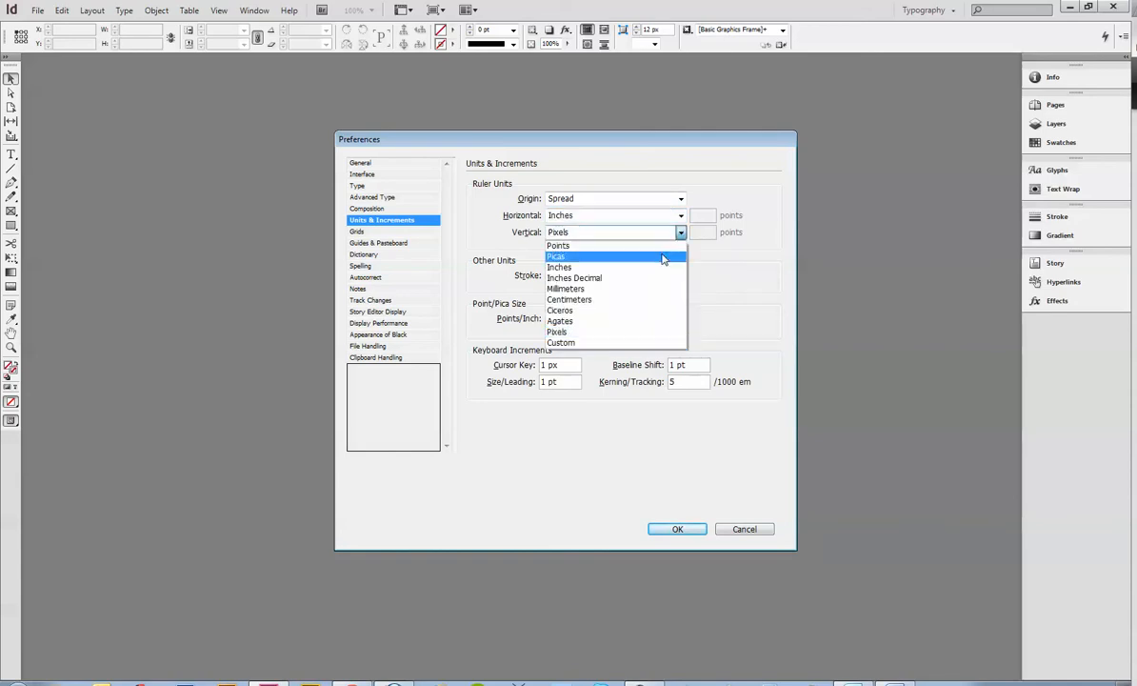
pyautogui.click(656, 268)
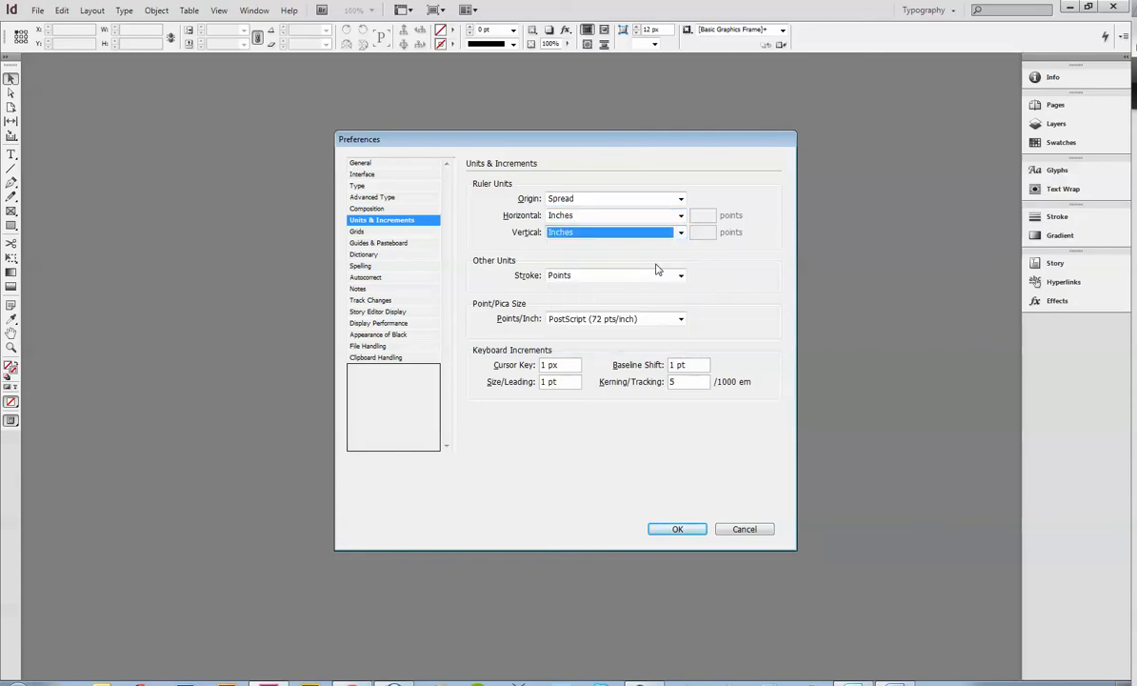
pyautogui.click(680, 215)
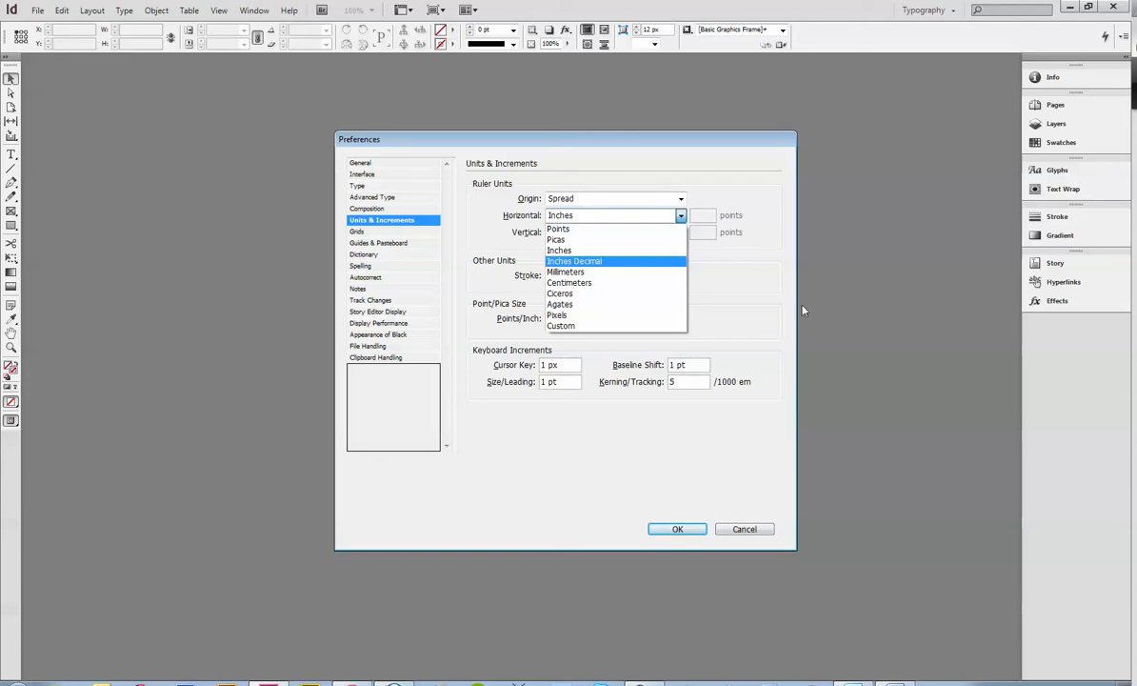
pyautogui.click(590, 251)
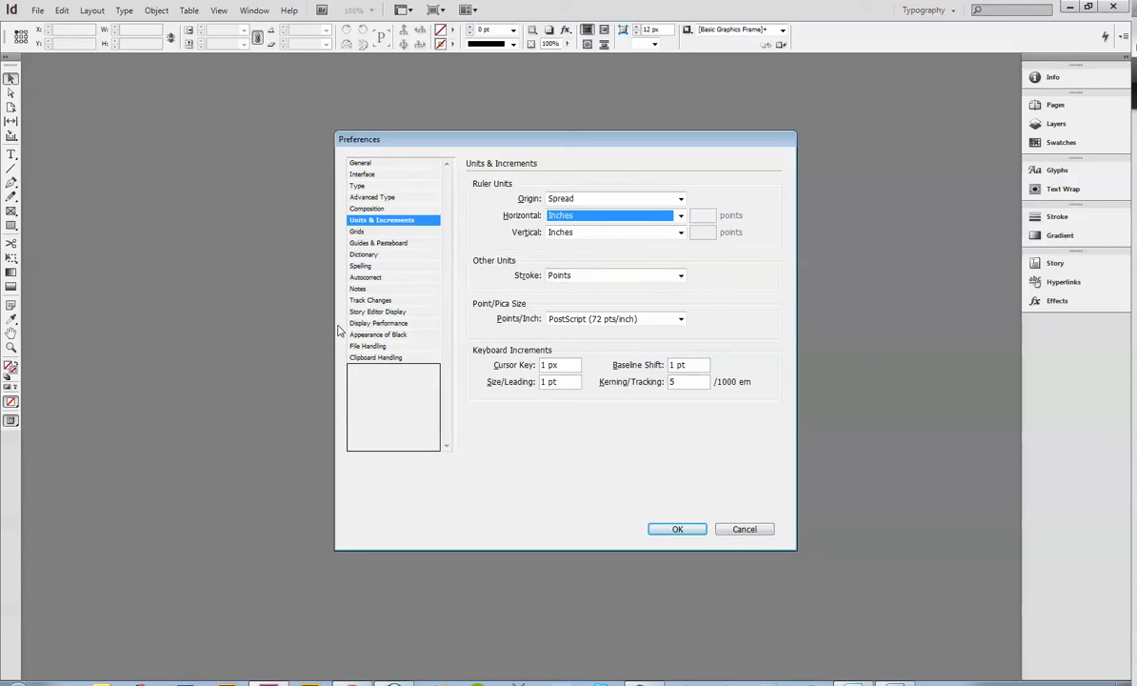
# Review the Display Performance preferences, including the greek type threshold, and apply the preferences.
pyautogui.click(382, 324)
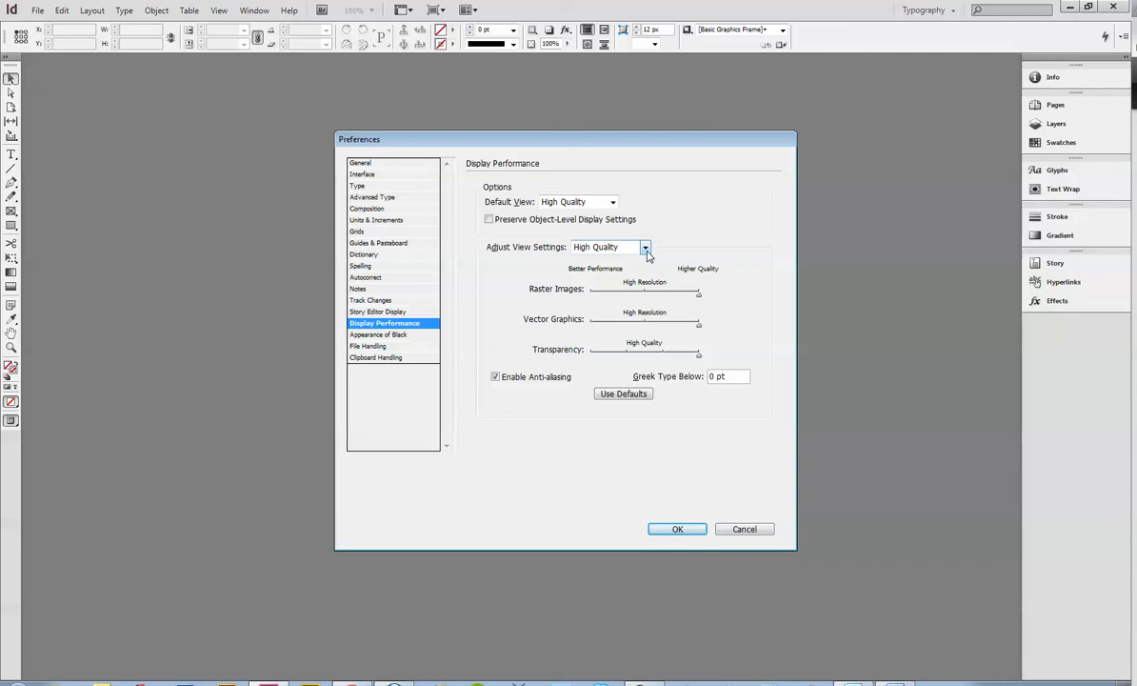
pyautogui.moveTo(745, 377); pyautogui.dragTo(674, 377)
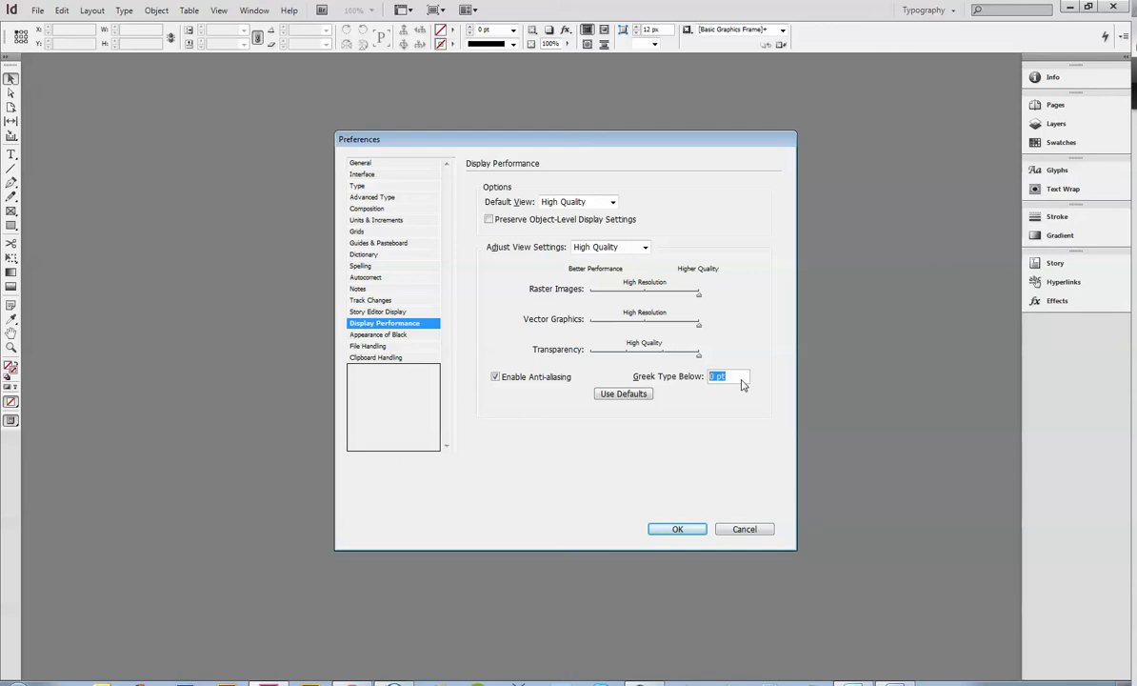
pyautogui.click(677, 530)
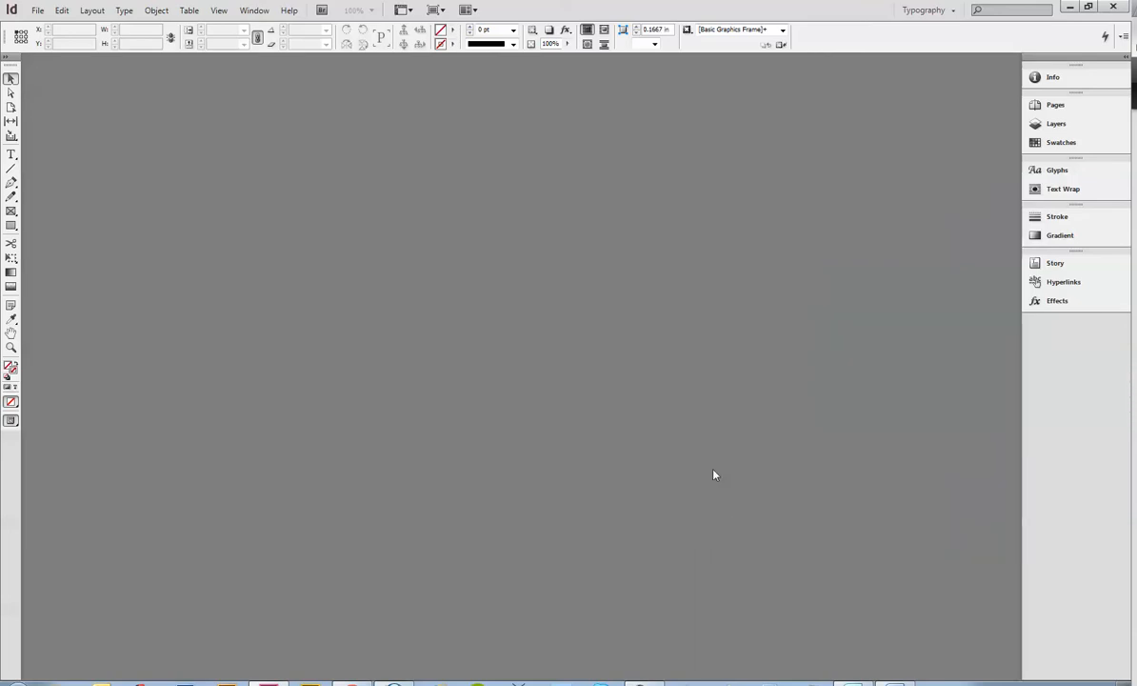
# Try the Book workspace and return to the Typography workspace.
pyautogui.click(254, 10)
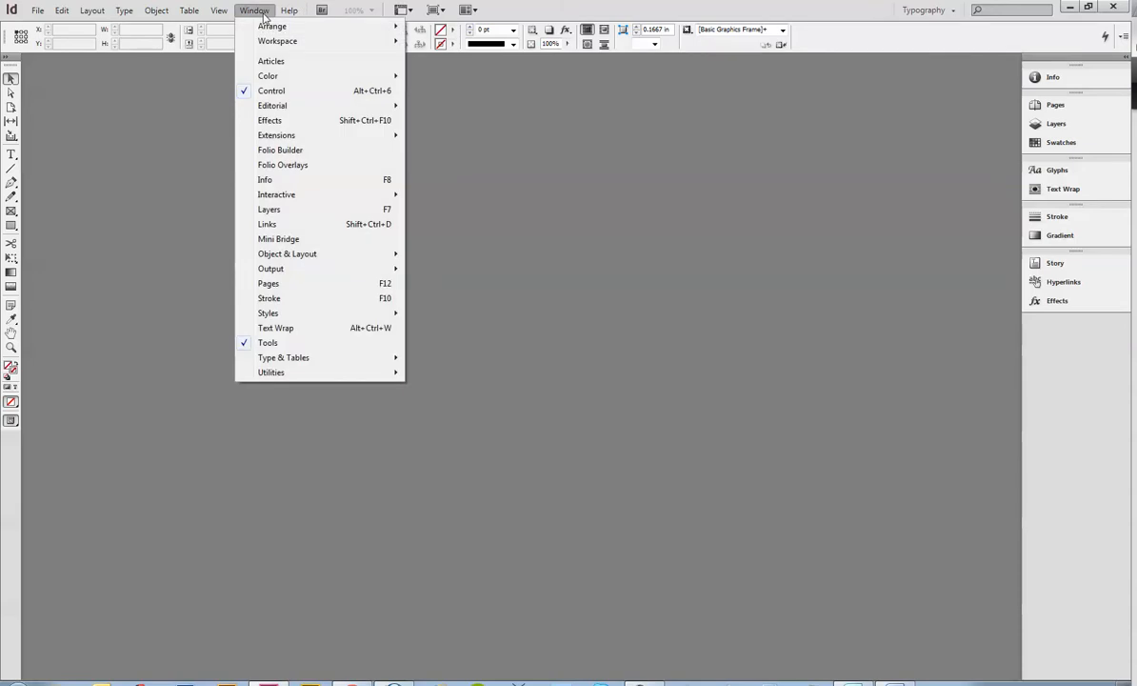
pyautogui.moveTo(273, 42)
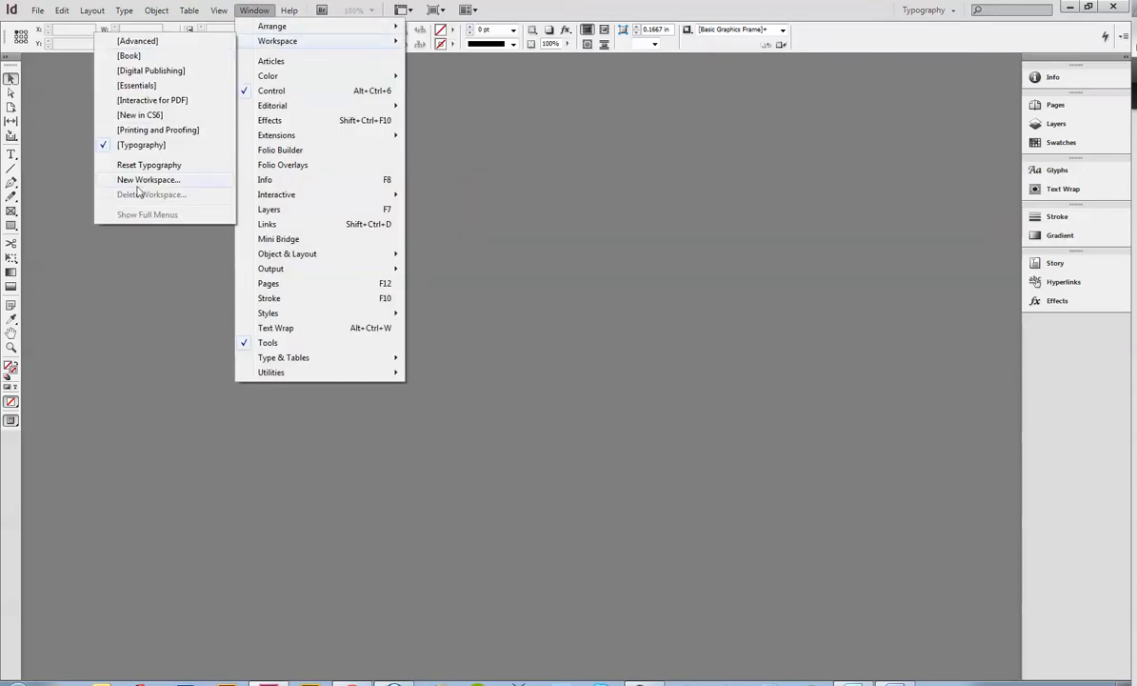
pyautogui.click(133, 57)
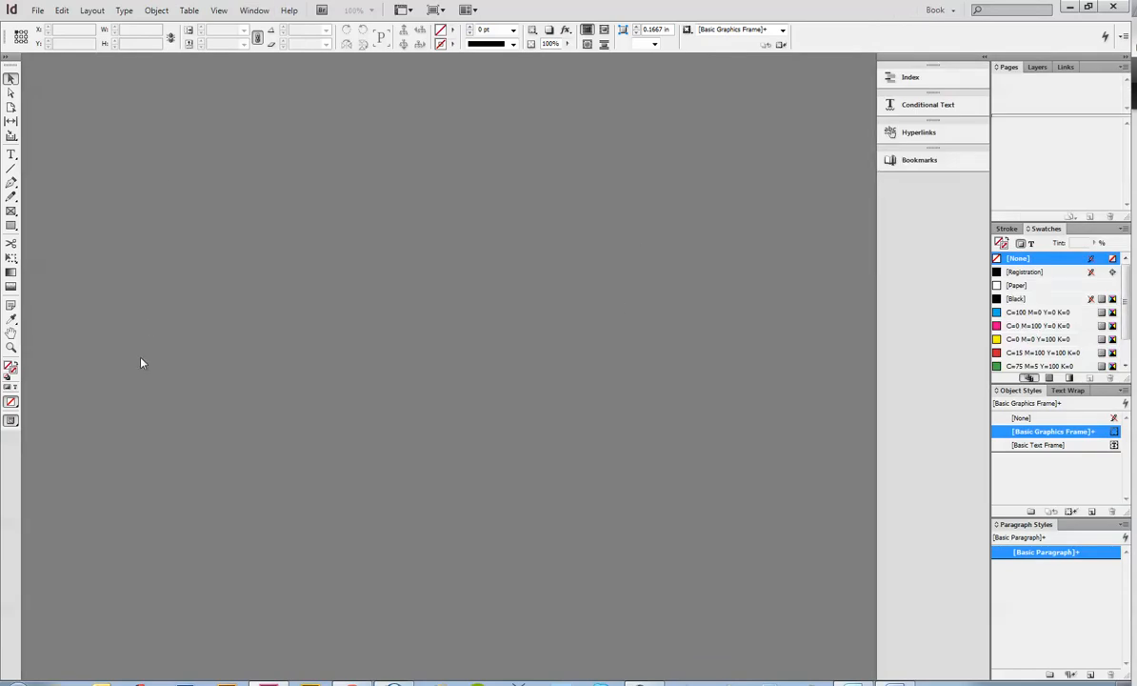
pyautogui.click(89, 11)
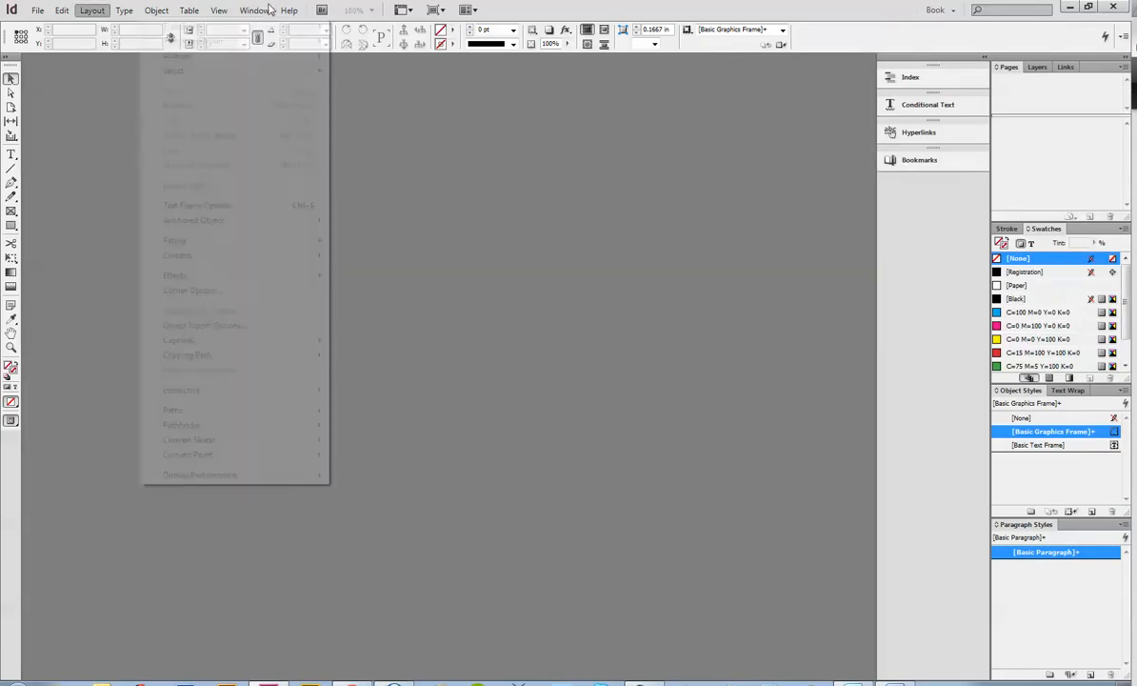
pyautogui.moveTo(267, 12)
pyautogui.moveTo(245, 41)
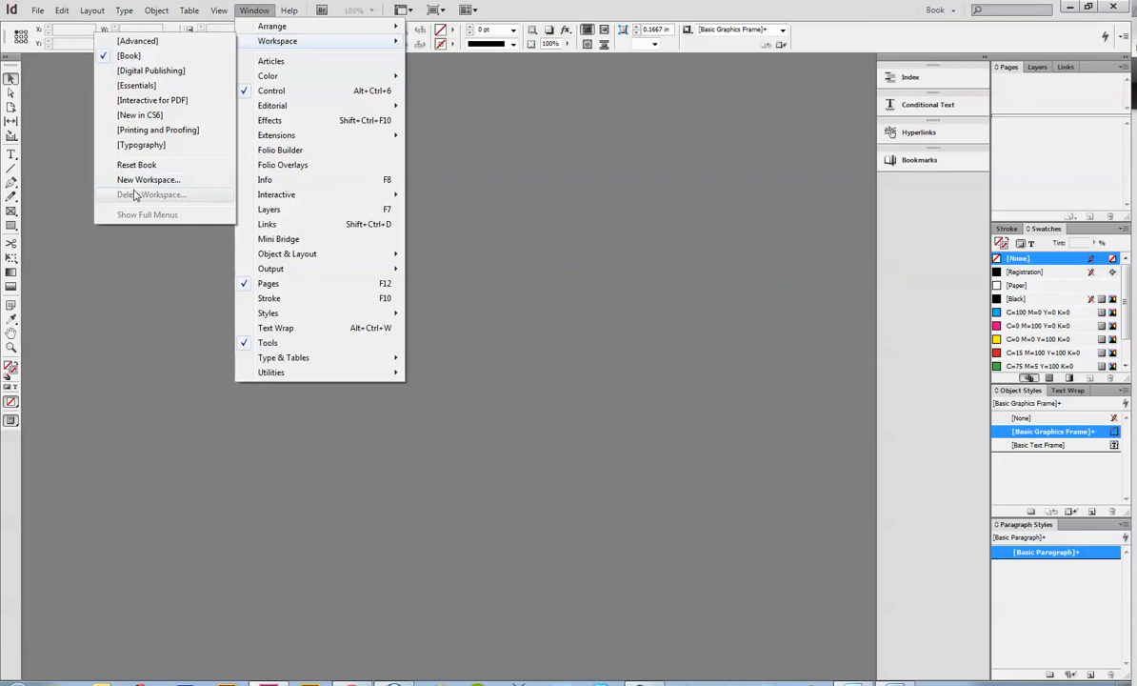
pyautogui.click(143, 145)
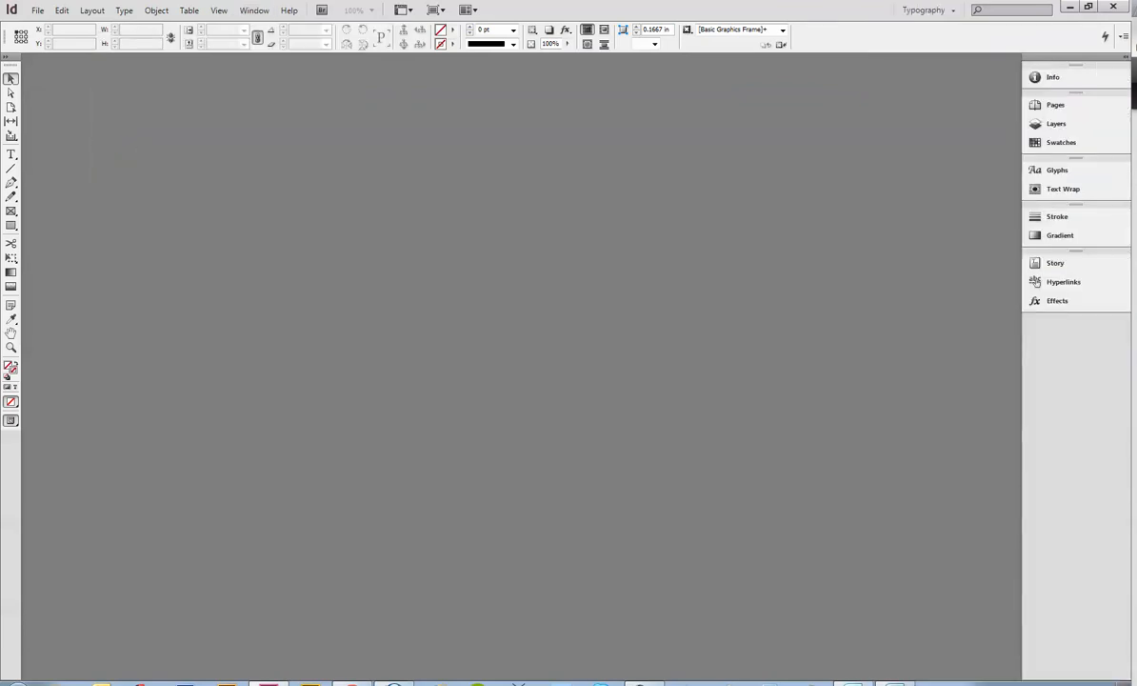
# Dock the Character and Paragraph panel groups below the Effects panel, and expand the Pages panel to review its options.
pyautogui.moveTo(965, 399); pyautogui.dragTo(1053, 333)
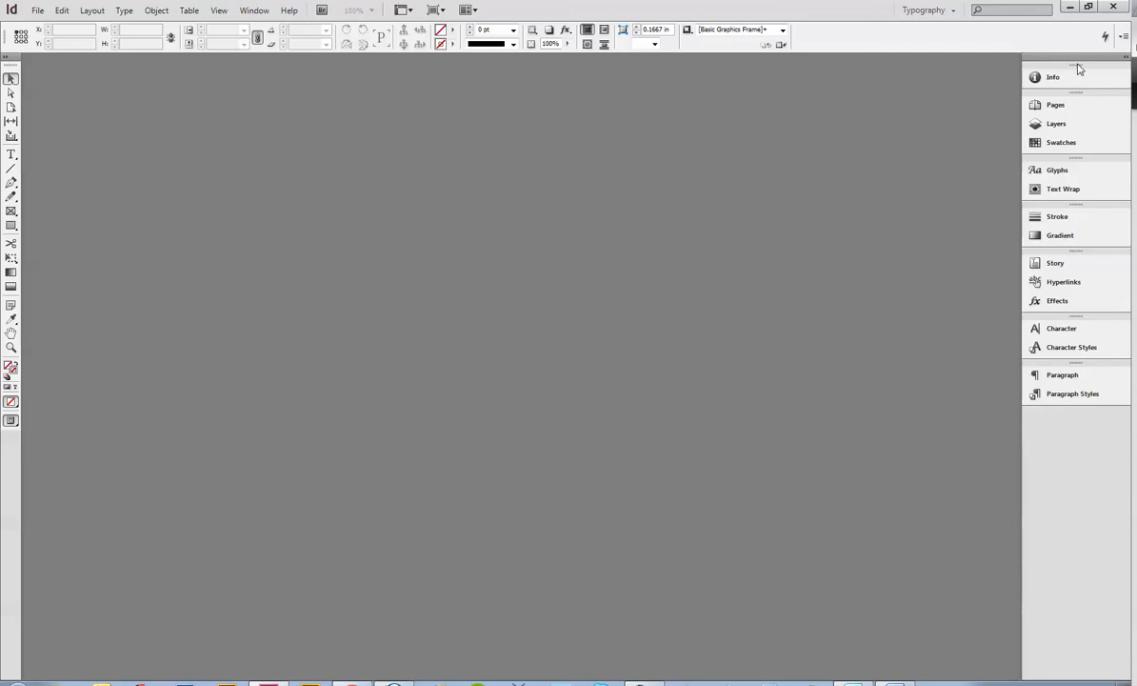
pyautogui.moveTo(1073, 74)
pyautogui.mouseDown()
pyautogui.moveTo(729, 134)
pyautogui.moveTo(1056, 98)
pyautogui.moveTo(1083, 74)
pyautogui.mouseUp()
pyautogui.click(1091, 124)
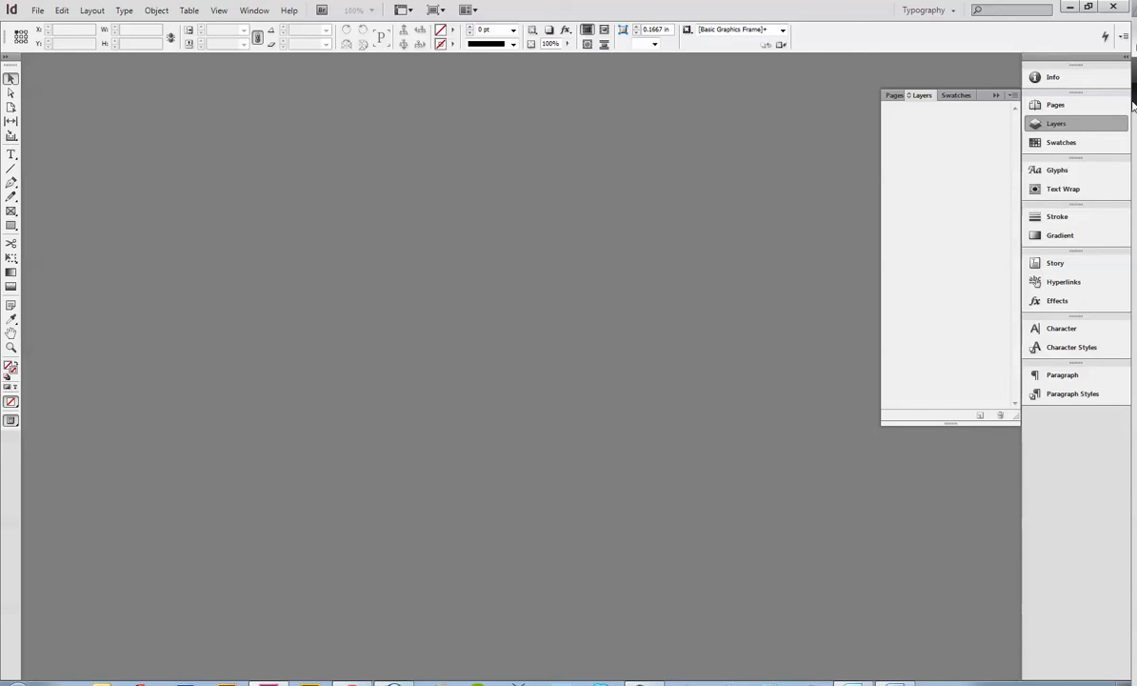
pyautogui.click(1088, 110)
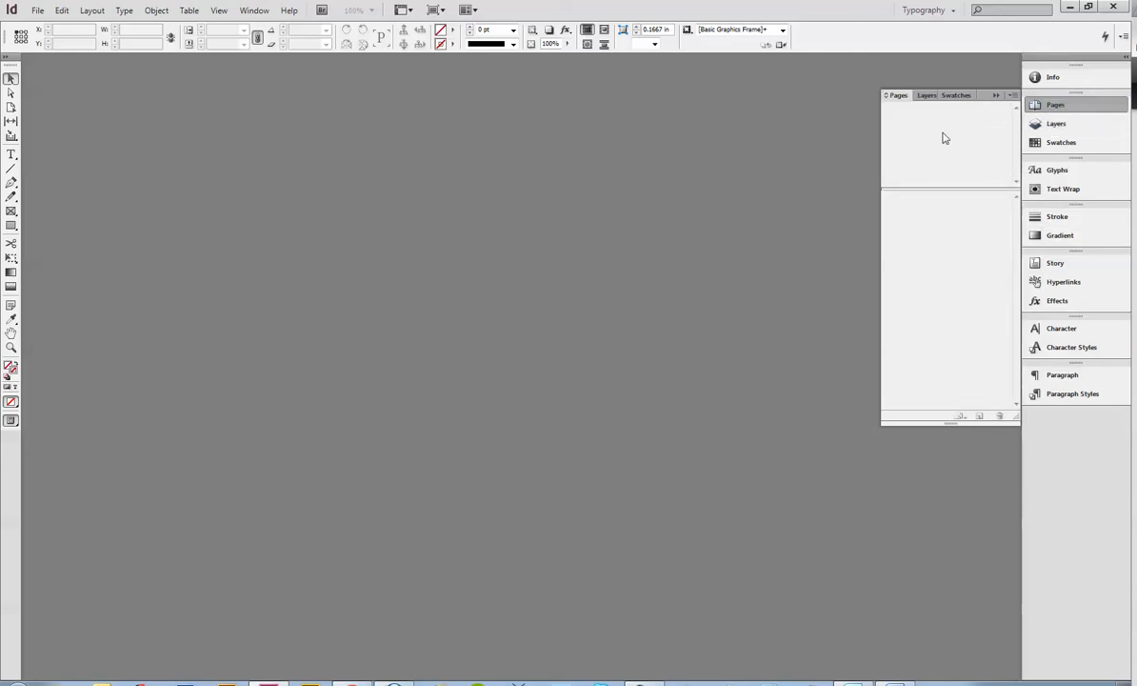
pyautogui.click(1012, 96)
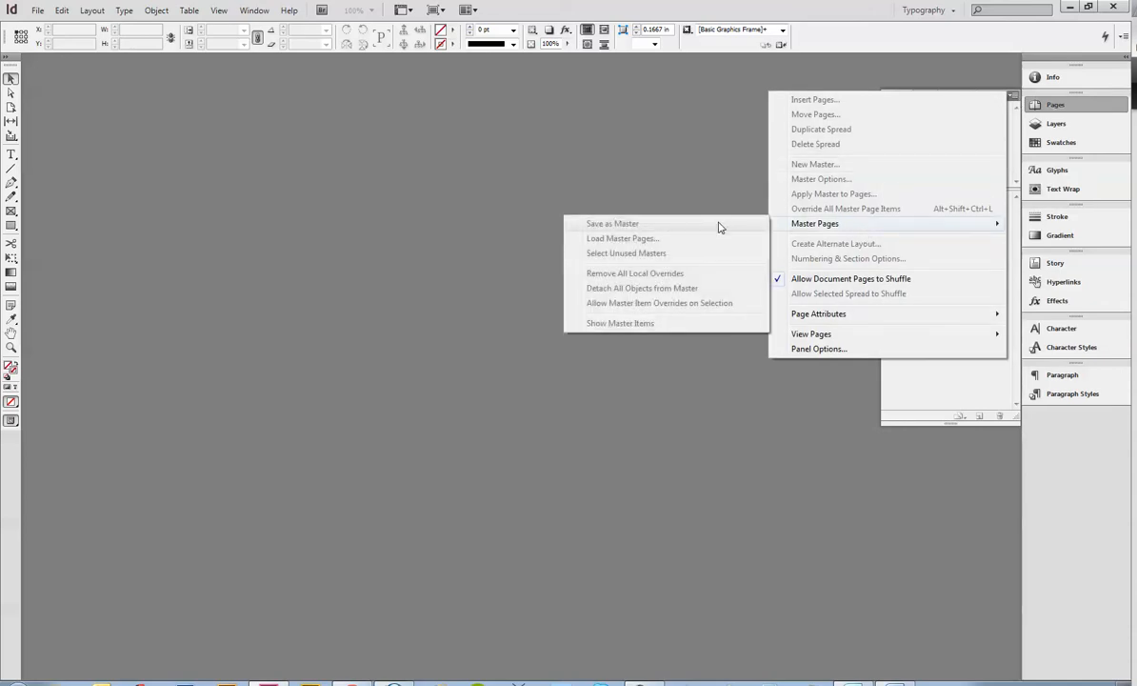
pyautogui.moveTo(910, 333)
pyautogui.click(946, 379)
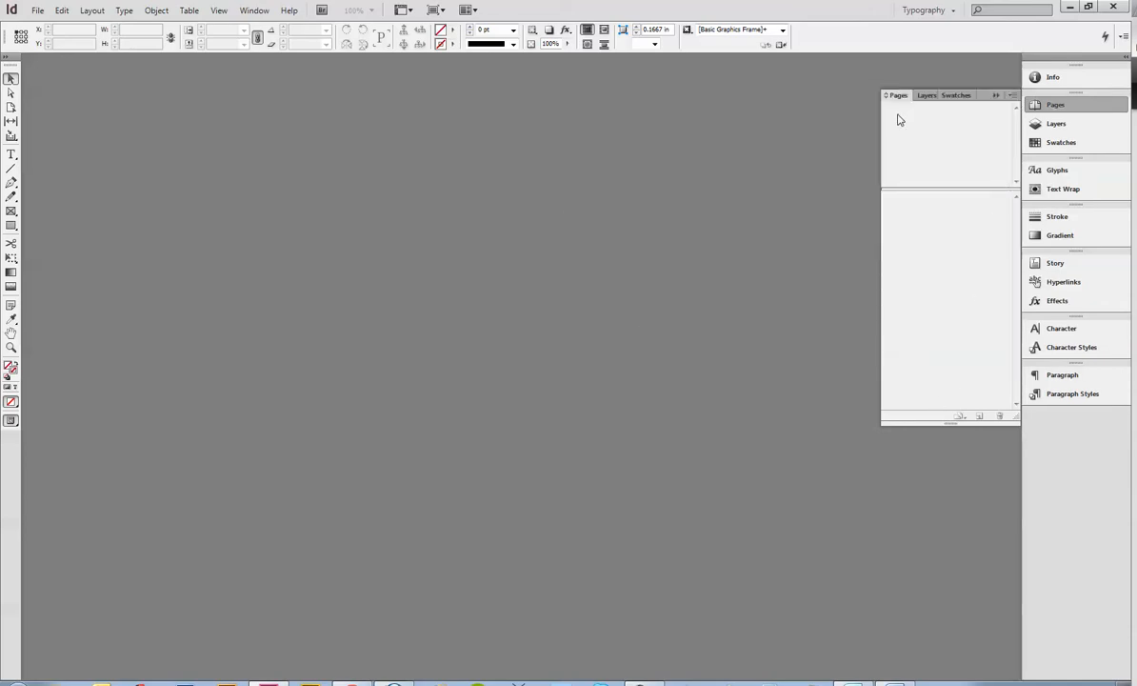
# Start a new document and set its document preset to [Custom].
pyautogui.click(31, 9)
pyautogui.moveTo(44, 27)
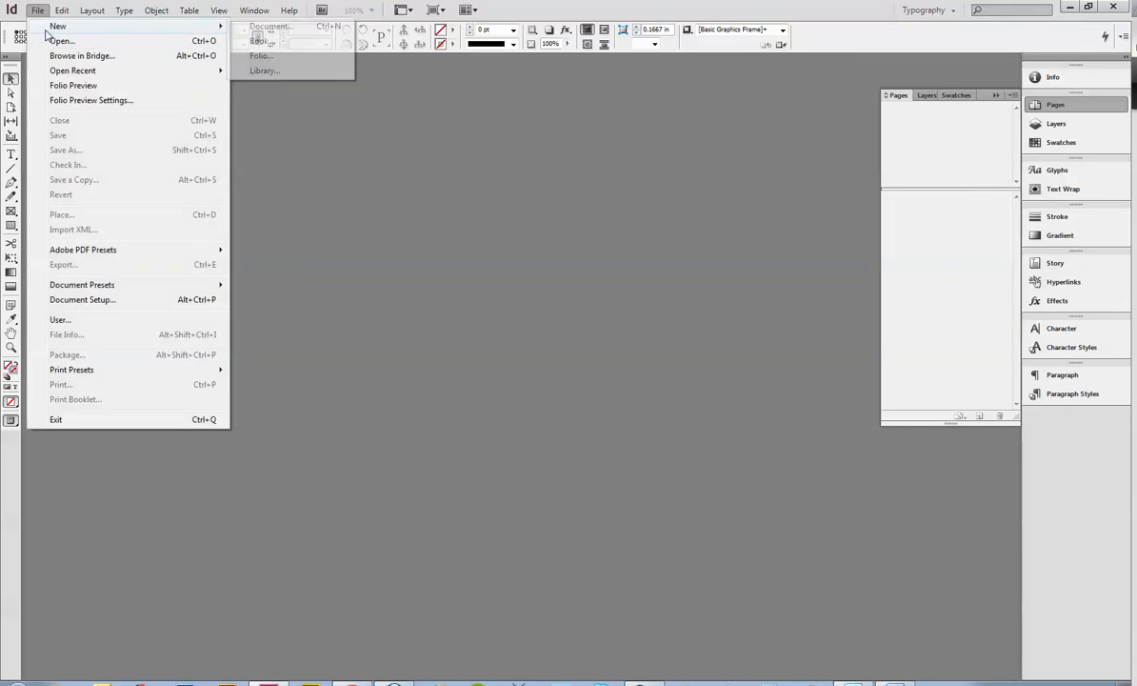
pyautogui.click(269, 27)
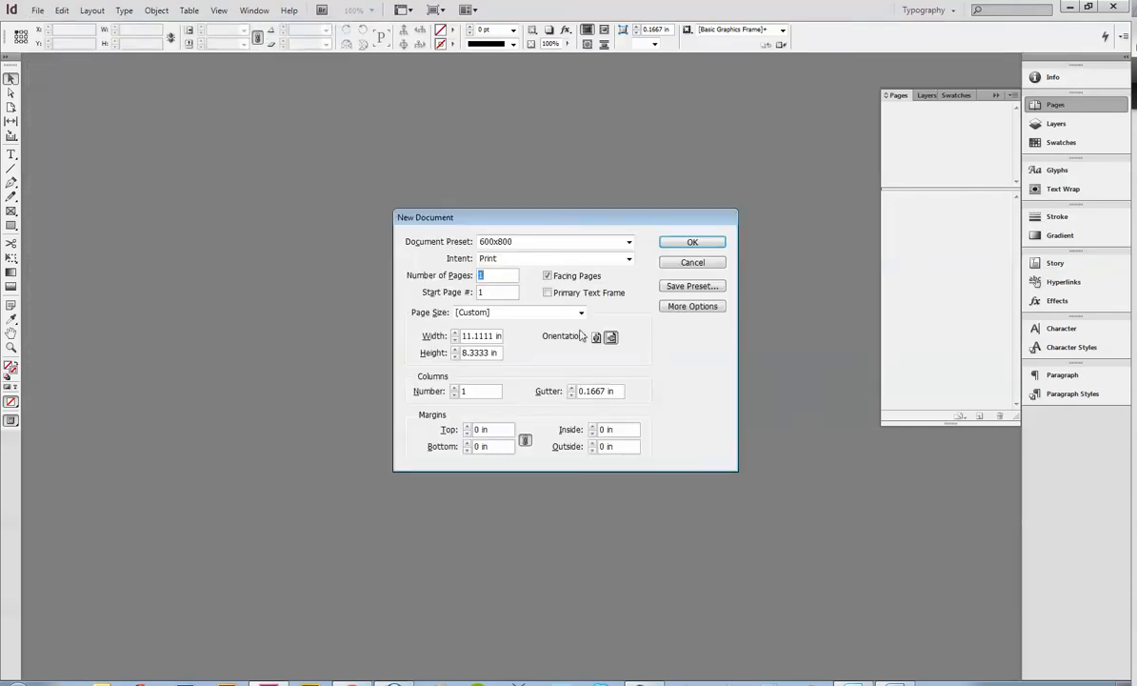
pyautogui.click(629, 242)
pyautogui.click(628, 274)
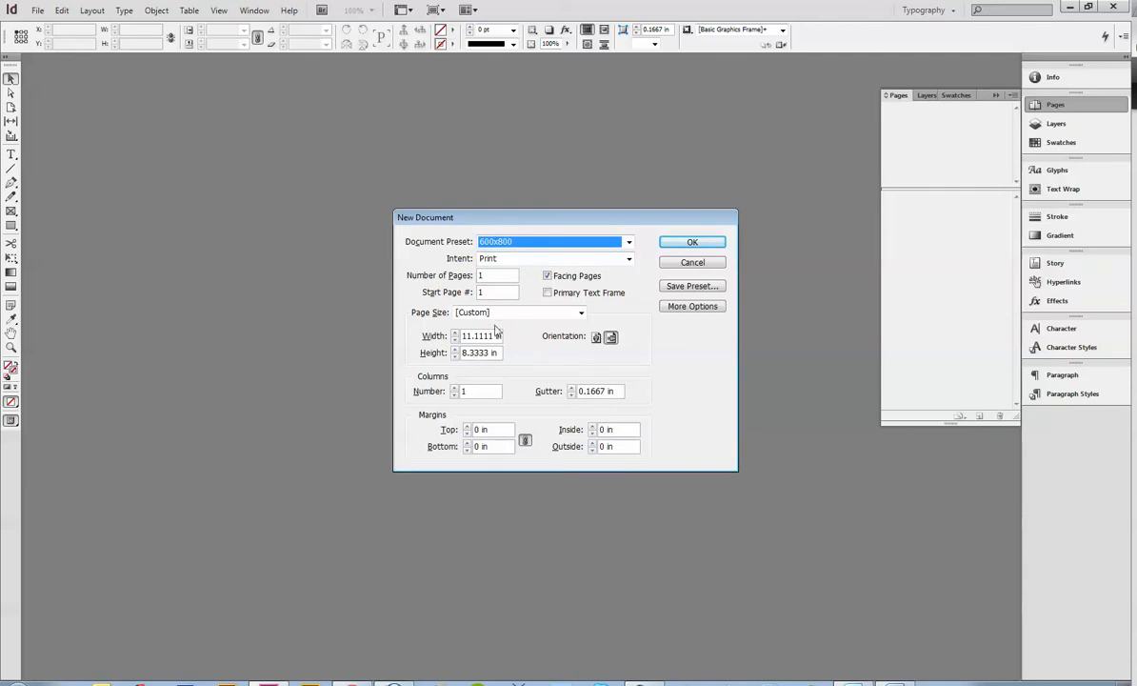
pyautogui.click(581, 241)
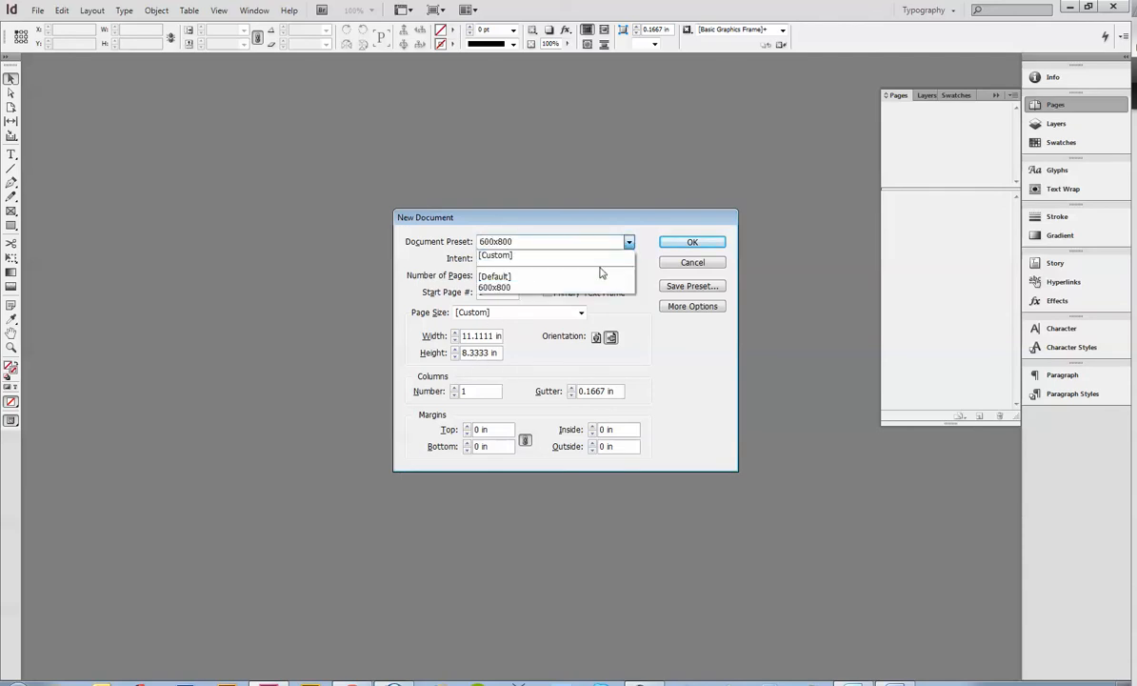
pyautogui.click(599, 270)
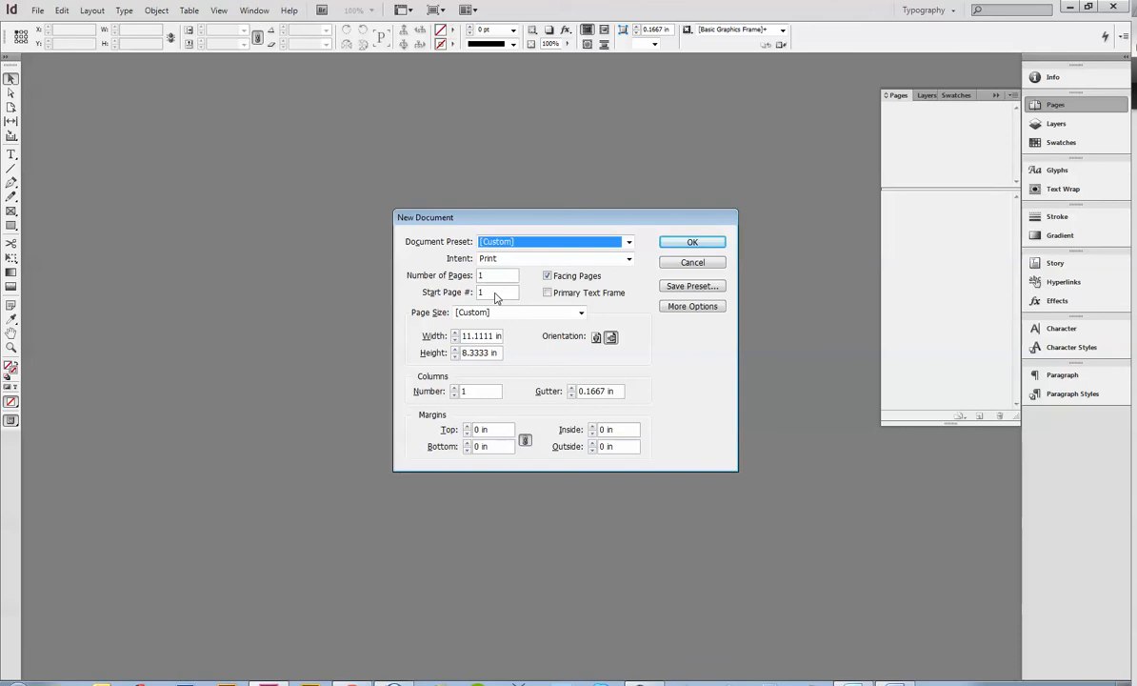
# Set the page size to 5 in wide and 7 in high, and create the document with a custom page size and facing pages.
pyautogui.click(497, 341)
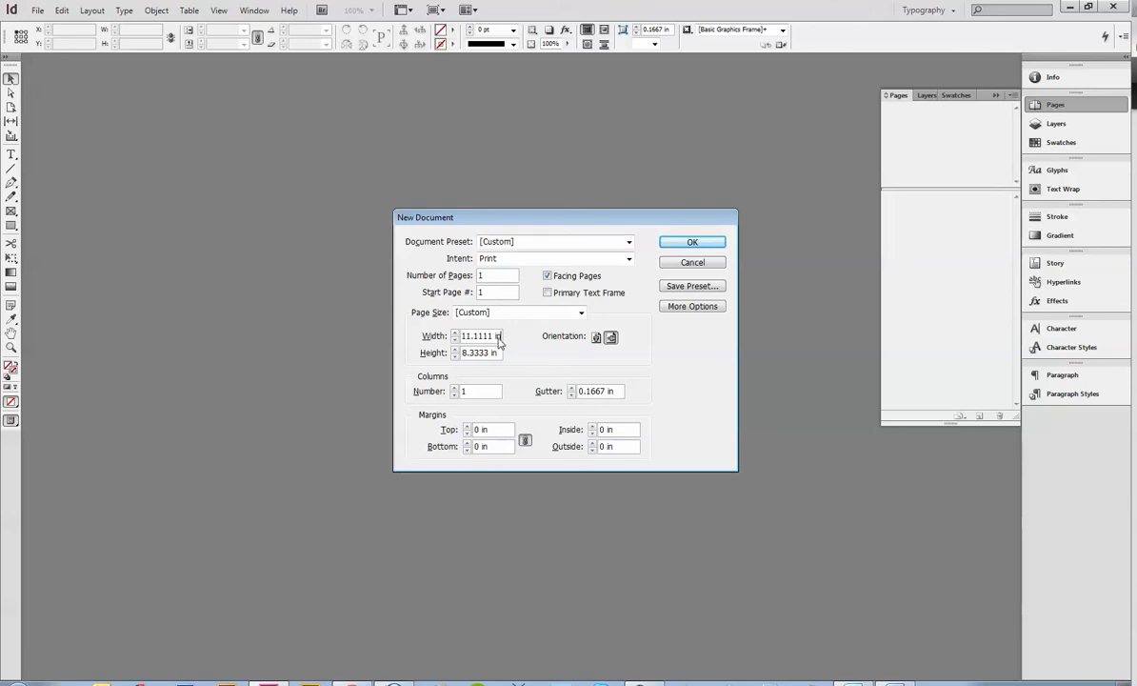
pyautogui.moveTo(499, 338); pyautogui.dragTo(431, 340)
pyautogui.write('5')
pyautogui.press('Tab')
pyautogui.write('7')
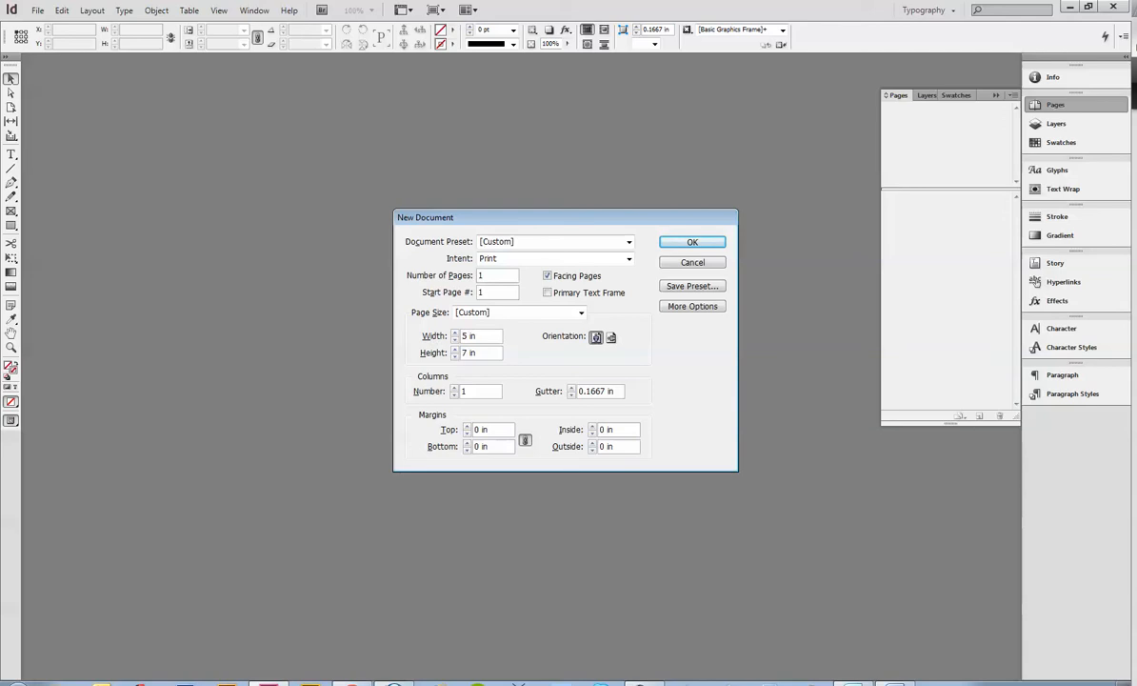
pyautogui.click(580, 314)
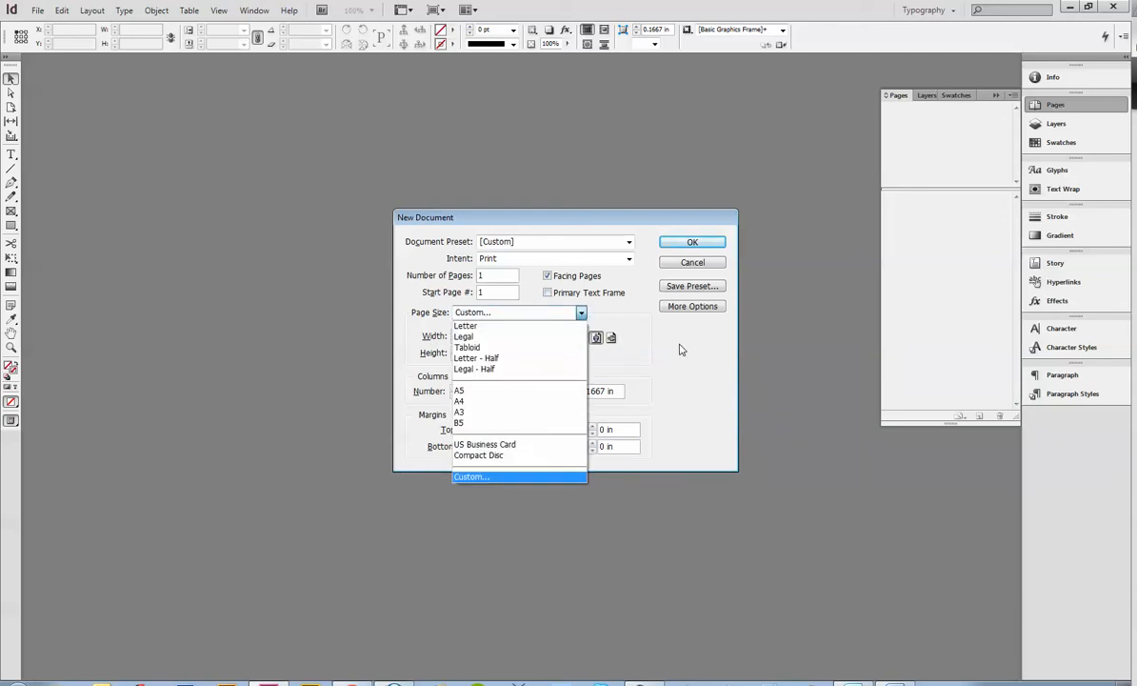
pyautogui.click(672, 385)
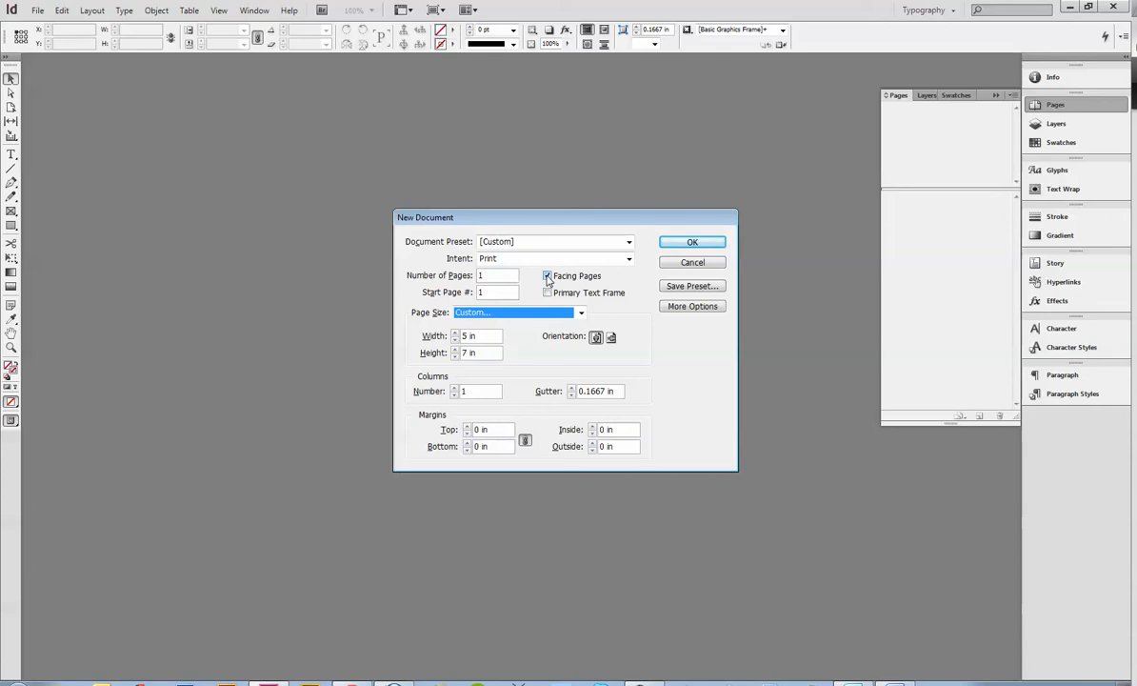
pyautogui.click(678, 243)
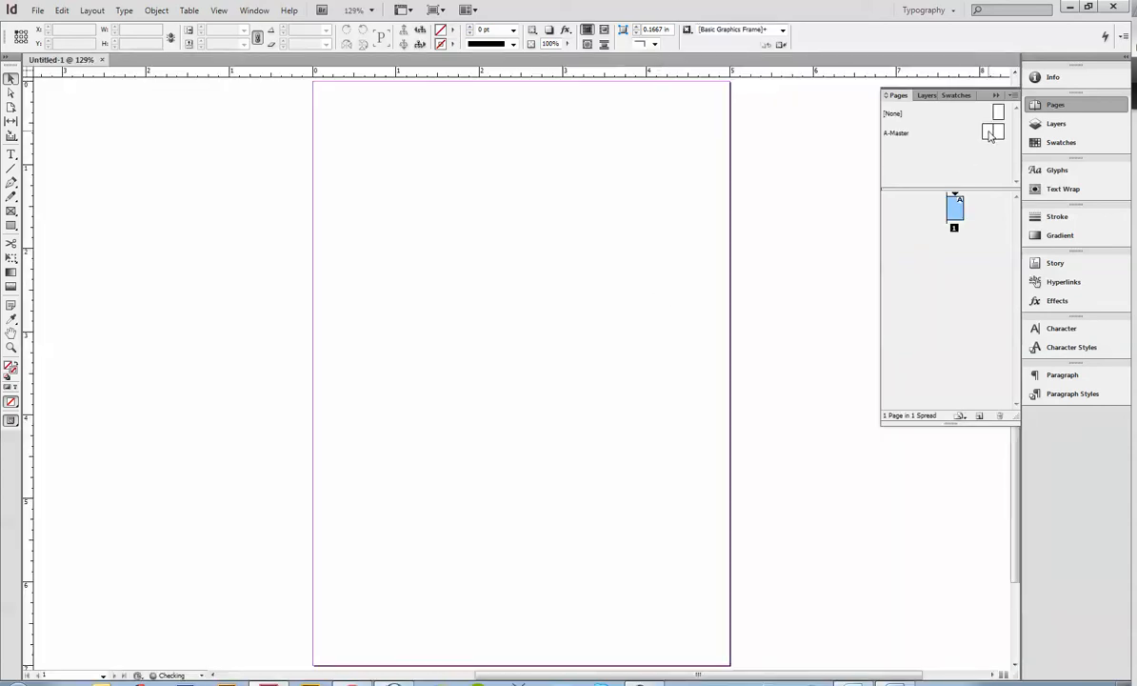
# Try adding an A-Master spread after page 1, and undo the page insertion.
pyautogui.click(990, 134)
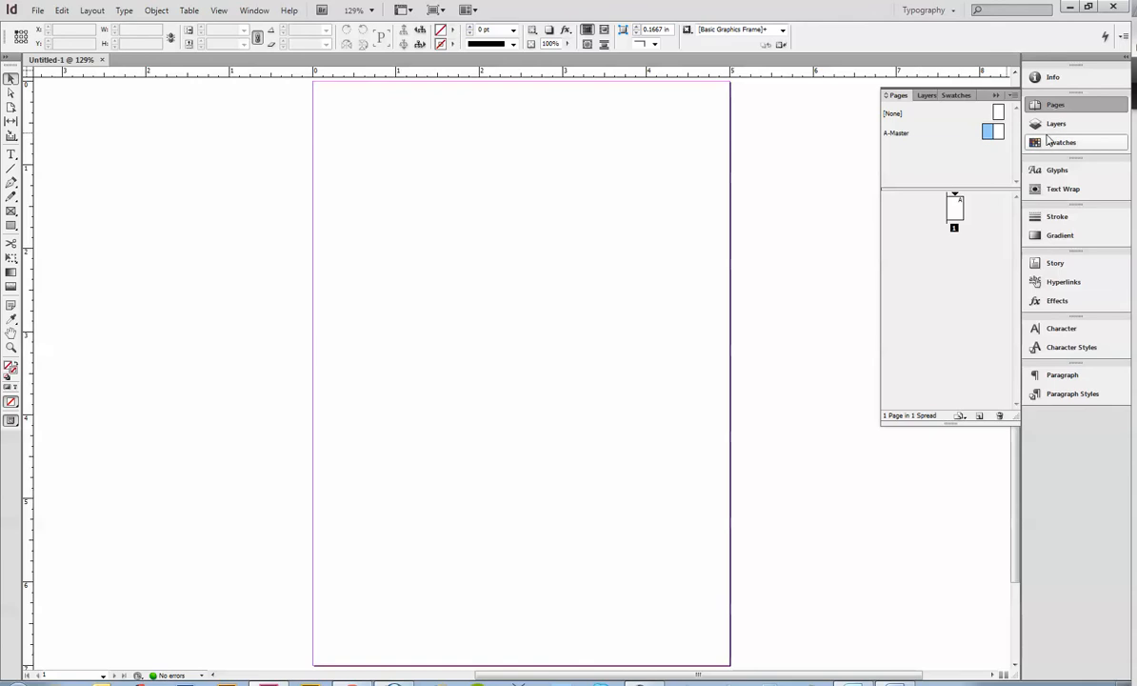
pyautogui.click(995, 135)
pyautogui.click(985, 134)
pyautogui.click(994, 134)
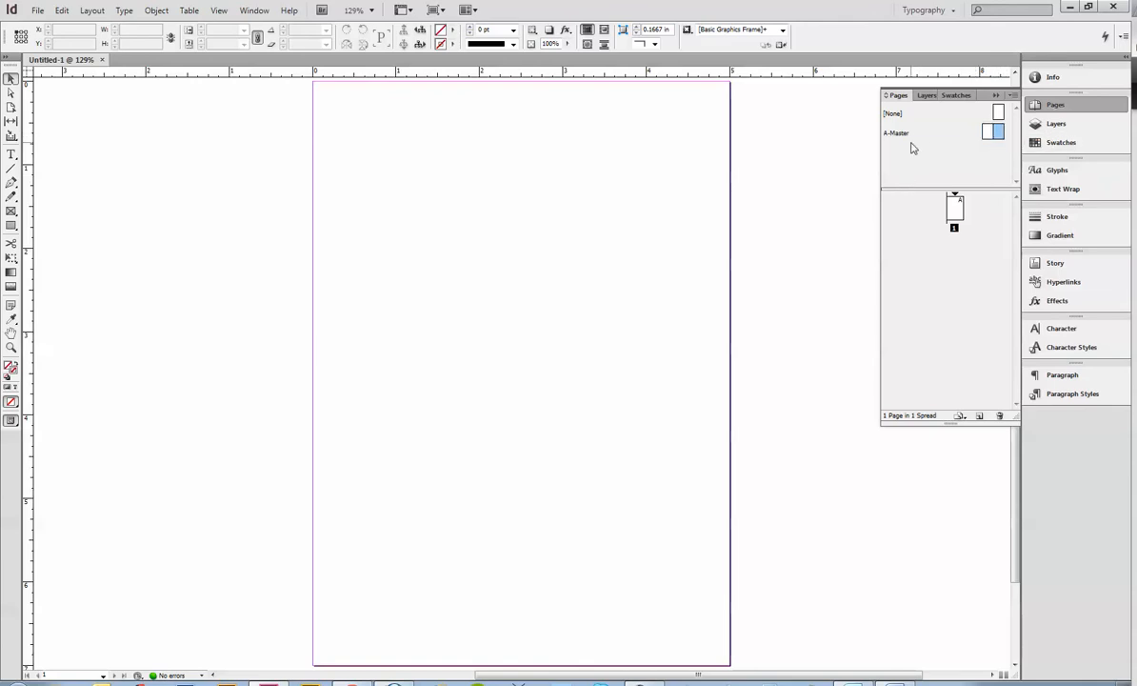
pyautogui.moveTo(993, 131); pyautogui.dragTo(958, 355)
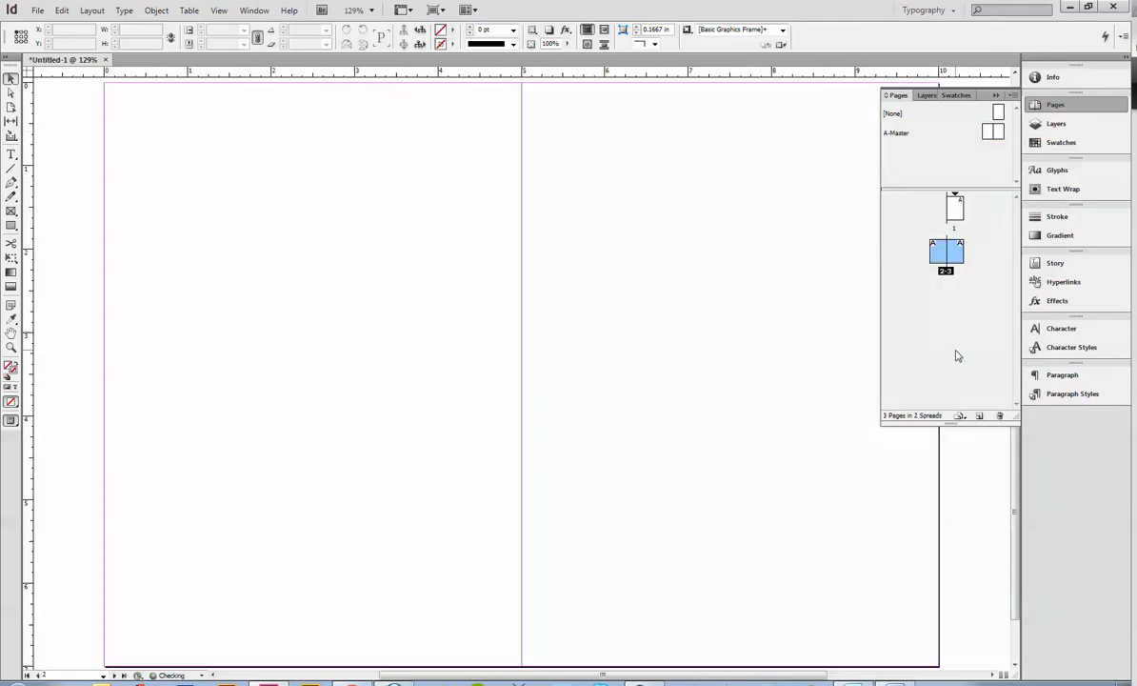
pyautogui.hotkey('ctrl', 'z')
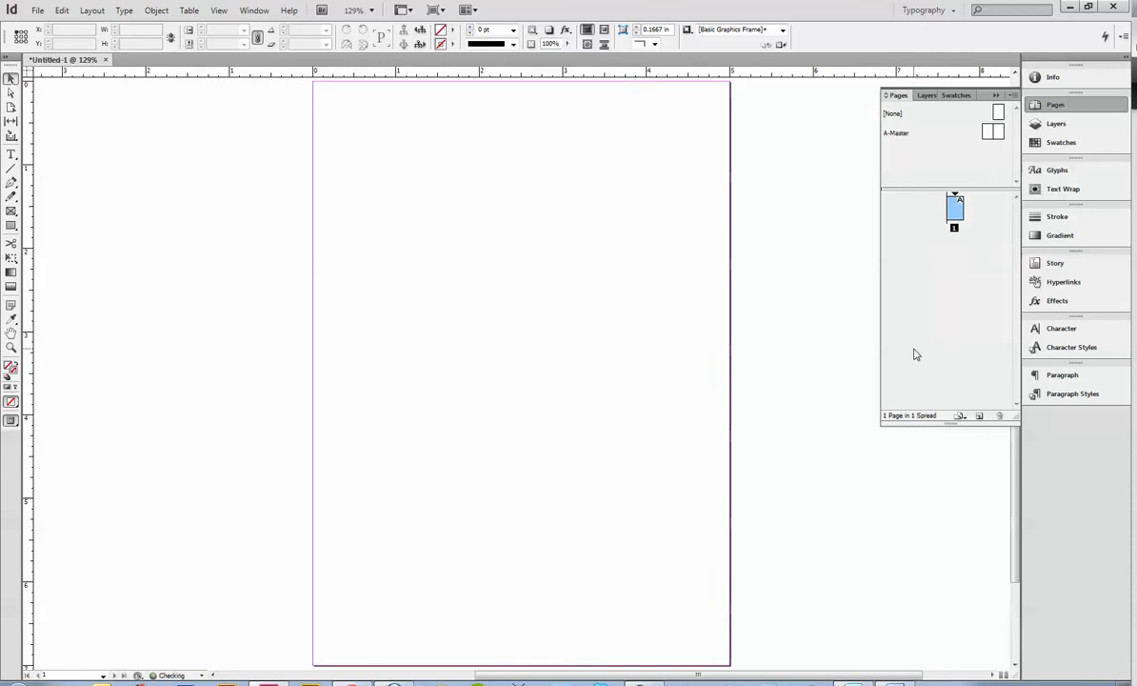
# Turn off Facing Pages in the document setup.
pyautogui.click(929, 132)
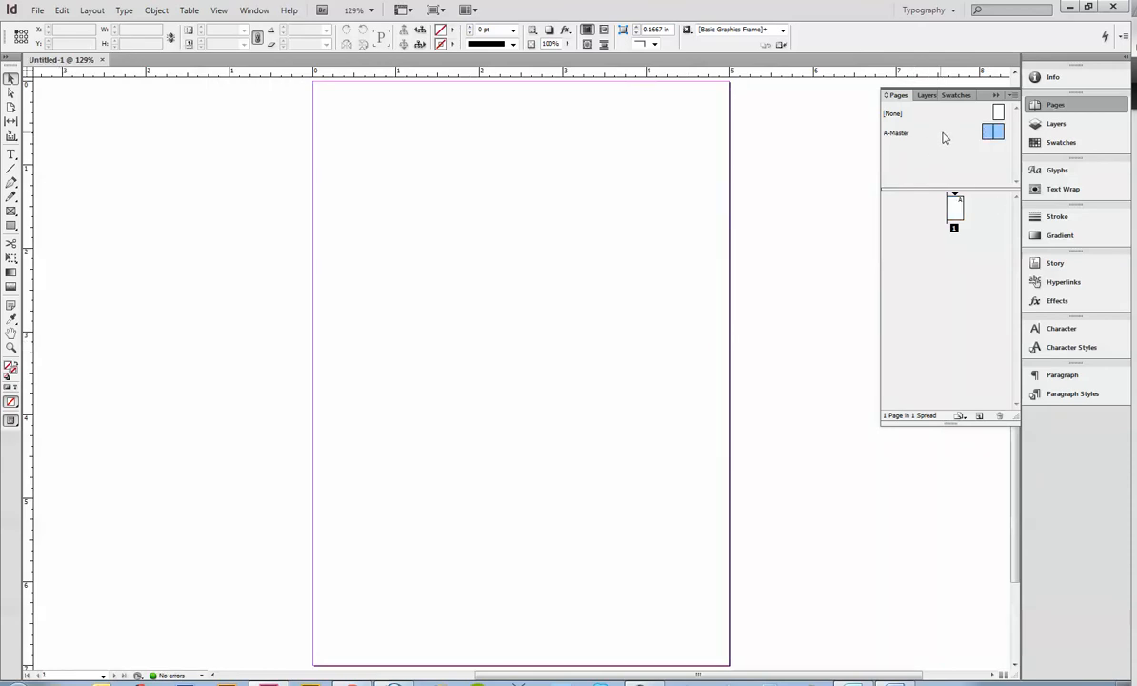
pyautogui.click(65, 10)
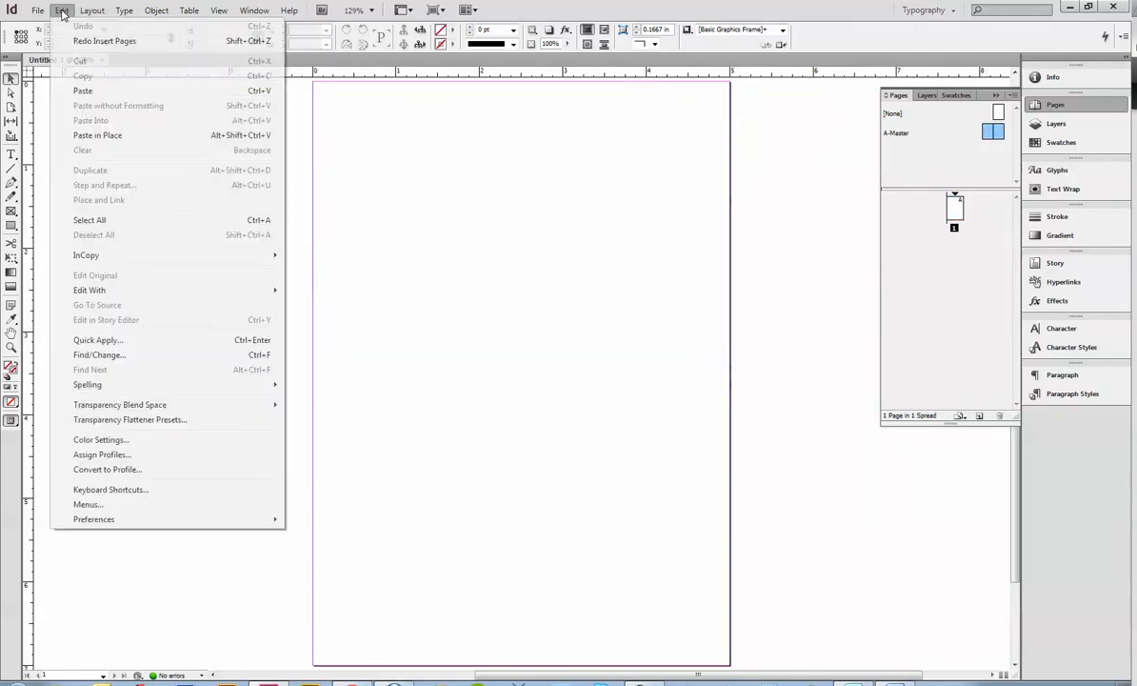
pyautogui.moveTo(36, 12)
pyautogui.click(69, 299)
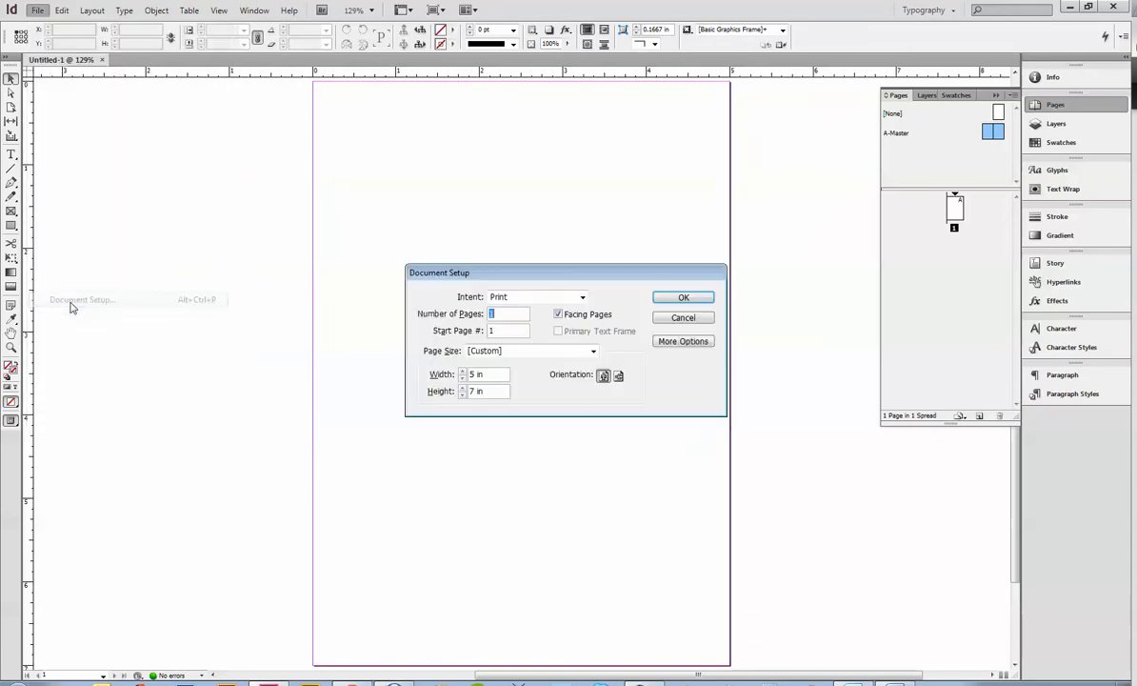
pyautogui.click(558, 316)
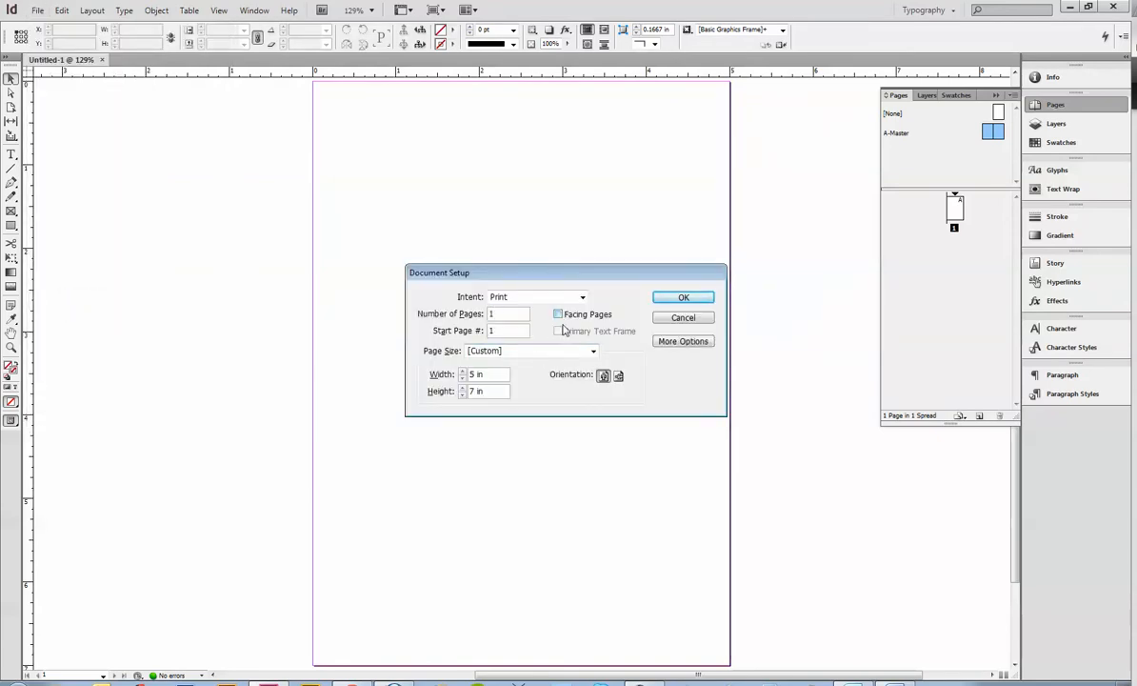
pyautogui.click(694, 300)
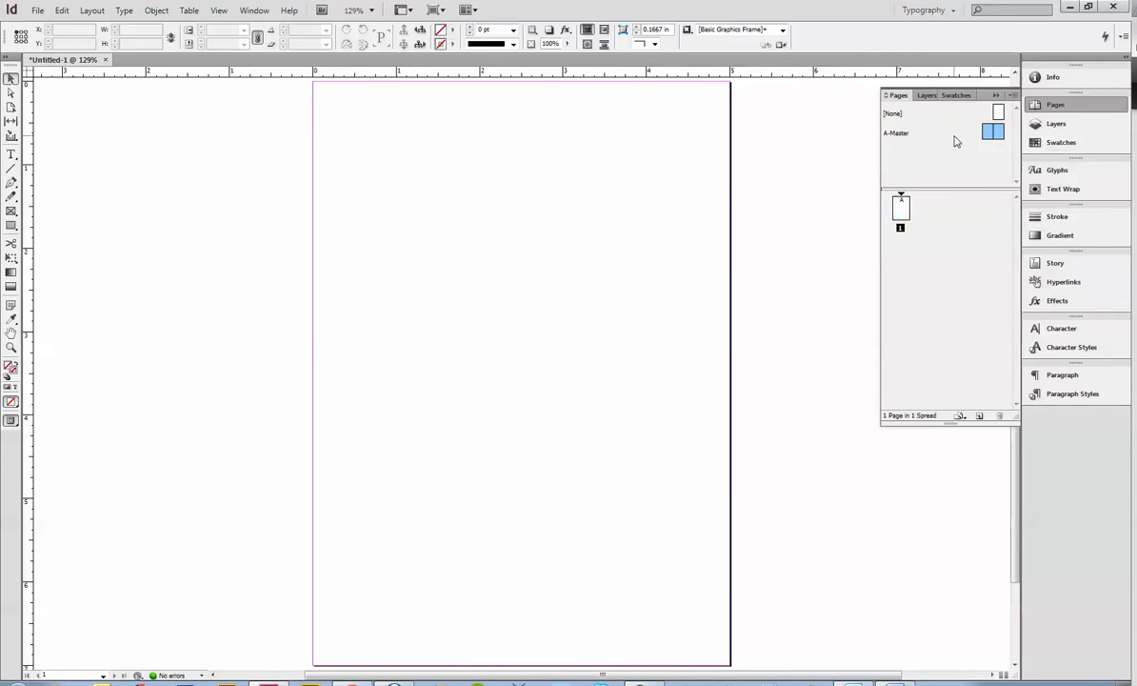
# Set the number of pages of A-Master to 1 in its master options.
pyautogui.rightClick(922, 131)
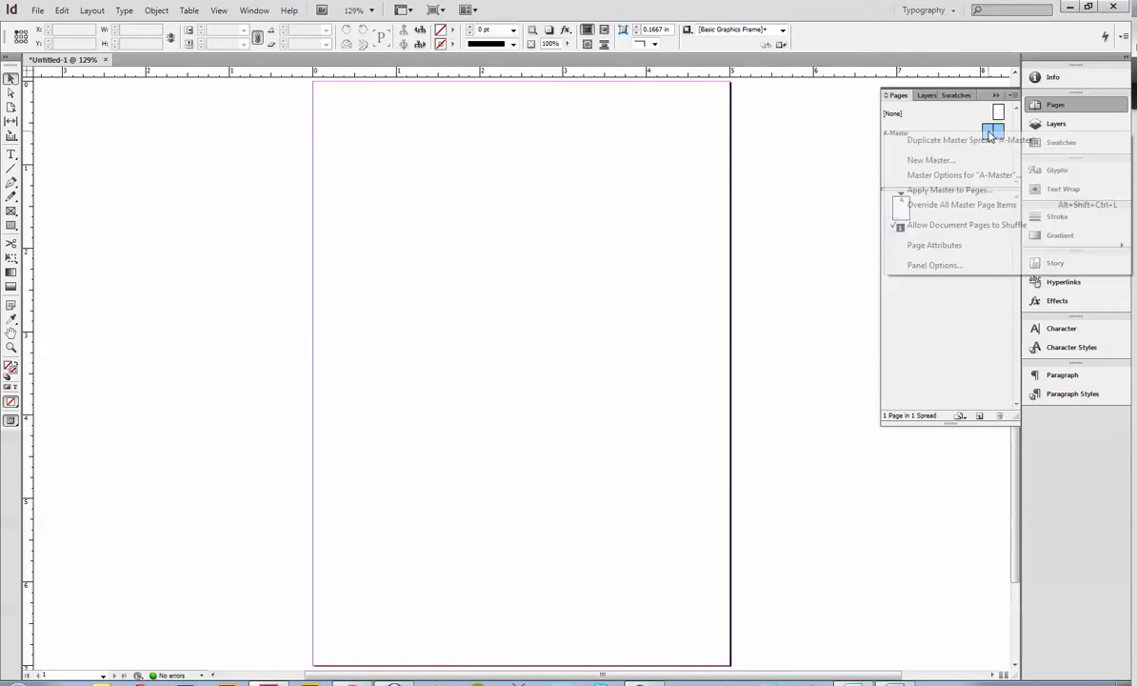
pyautogui.click(955, 175)
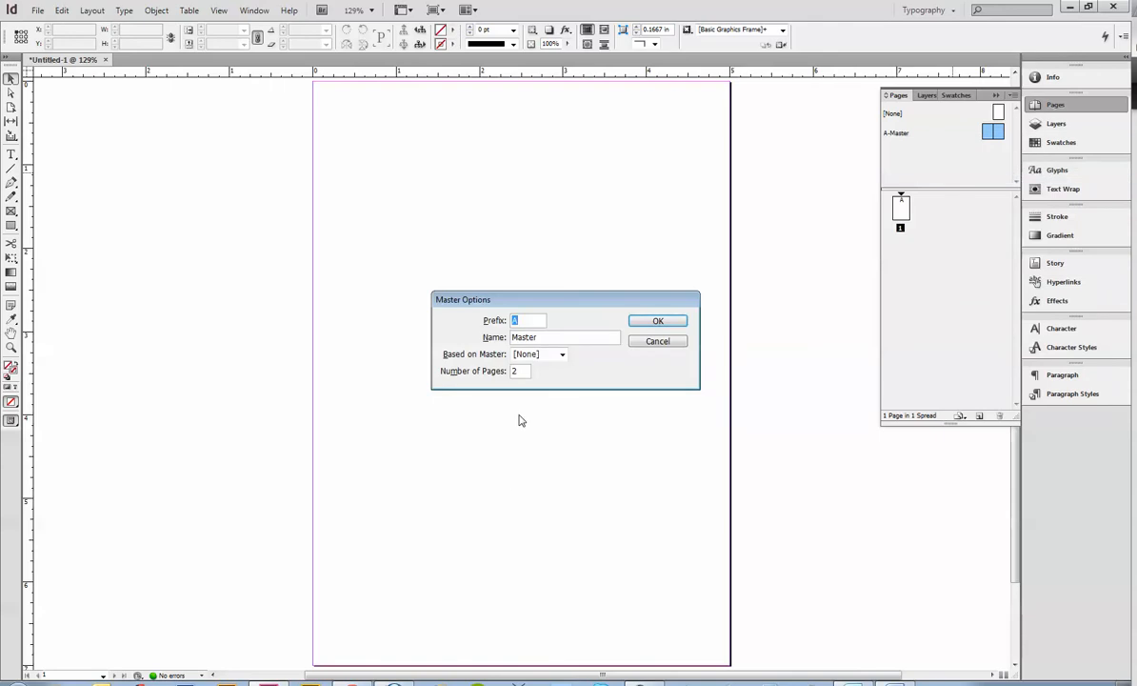
pyautogui.doubleClick(520, 370)
pyautogui.write('1')
pyautogui.click(656, 321)
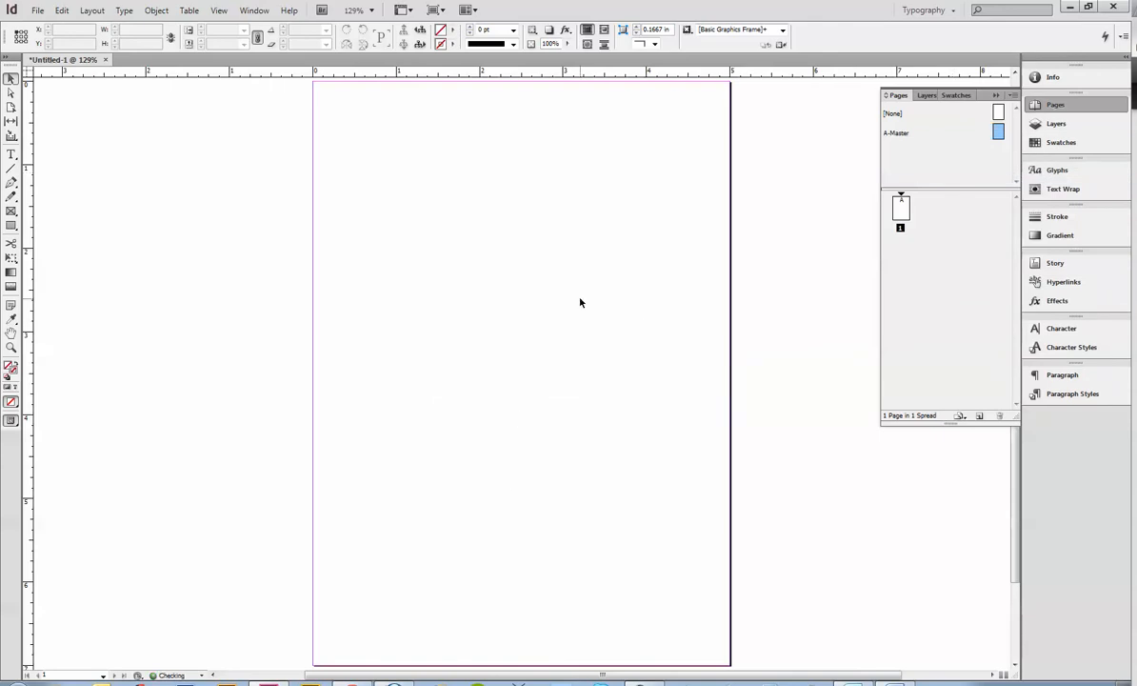
# Place a text frame about 3.81 in wide and 0.44 in high near the top of page 1, containing "Text".
pyautogui.click(941, 305)
pyautogui.scroll(-1, 790, 293)
pyautogui.scroll(2, 790, 291)
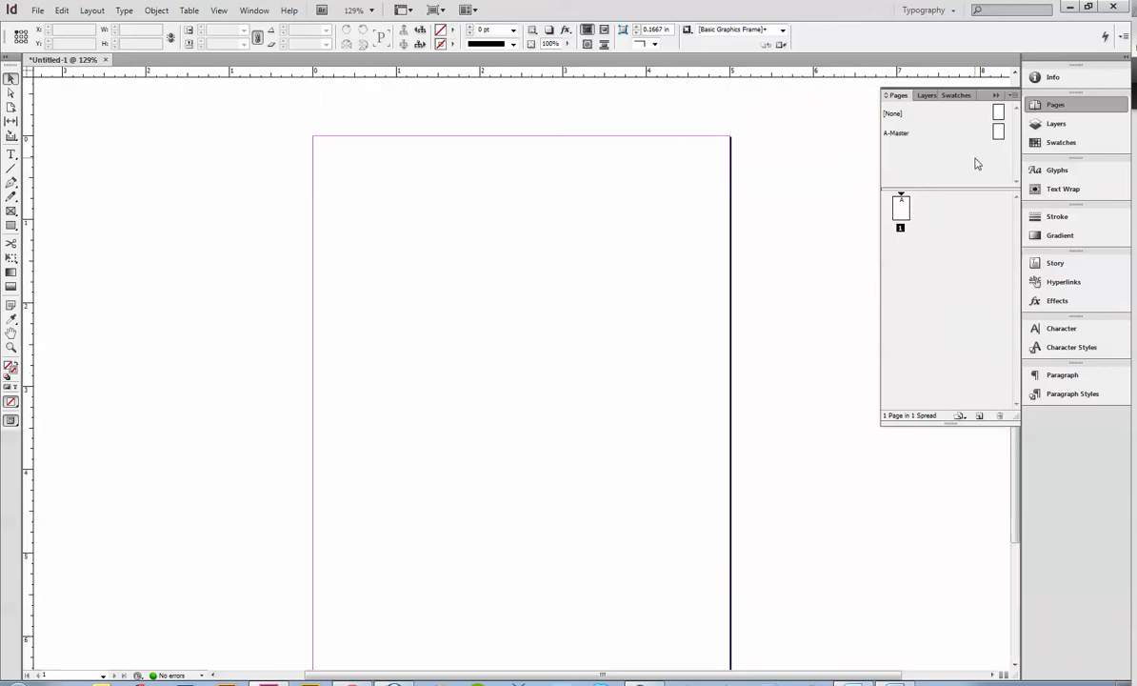
pyautogui.click(991, 133)
pyautogui.scroll(-2, 596, 259)
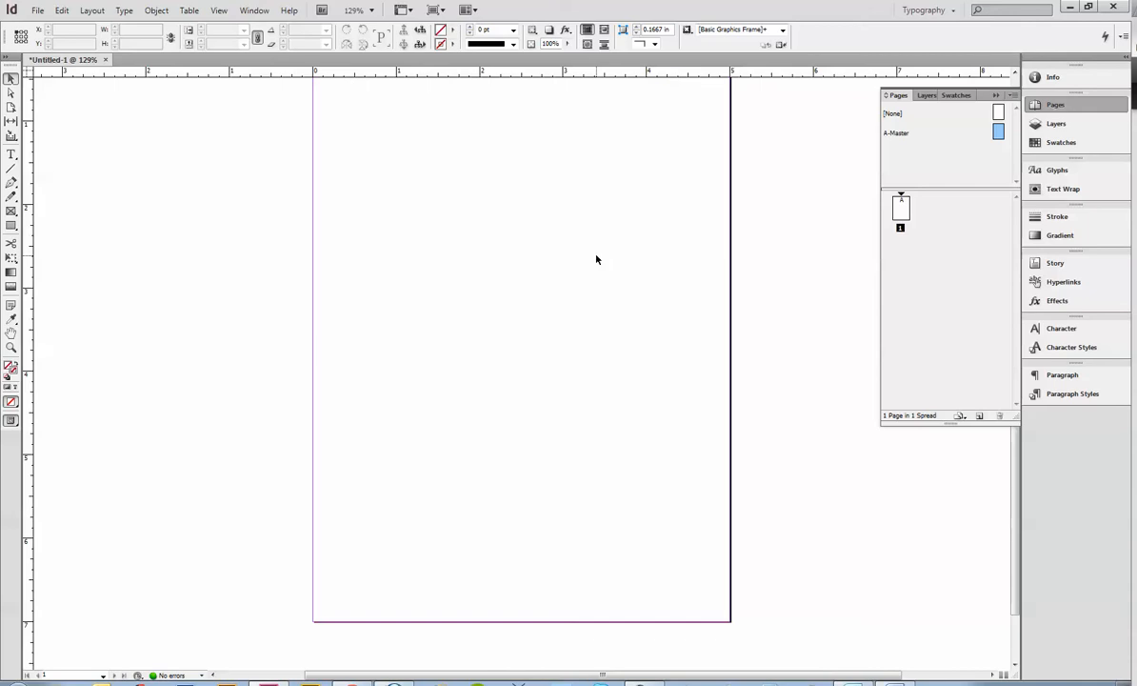
pyautogui.scroll(1, 596, 259)
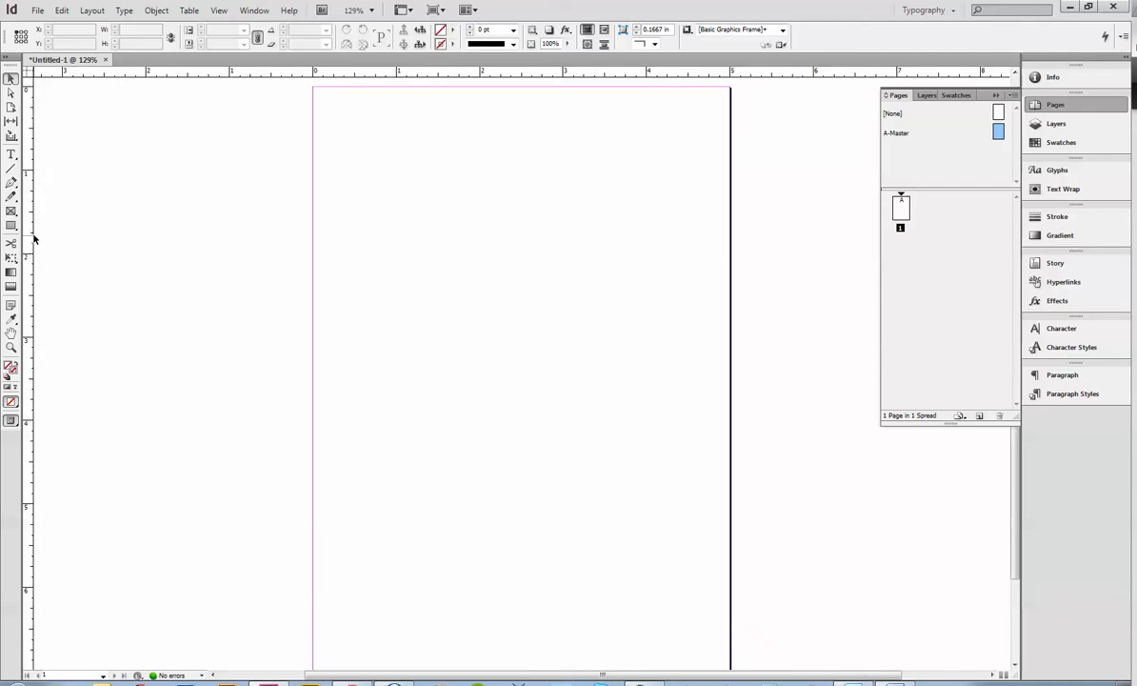
pyautogui.click(11, 155)
pyautogui.moveTo(356, 123); pyautogui.dragTo(672, 160)
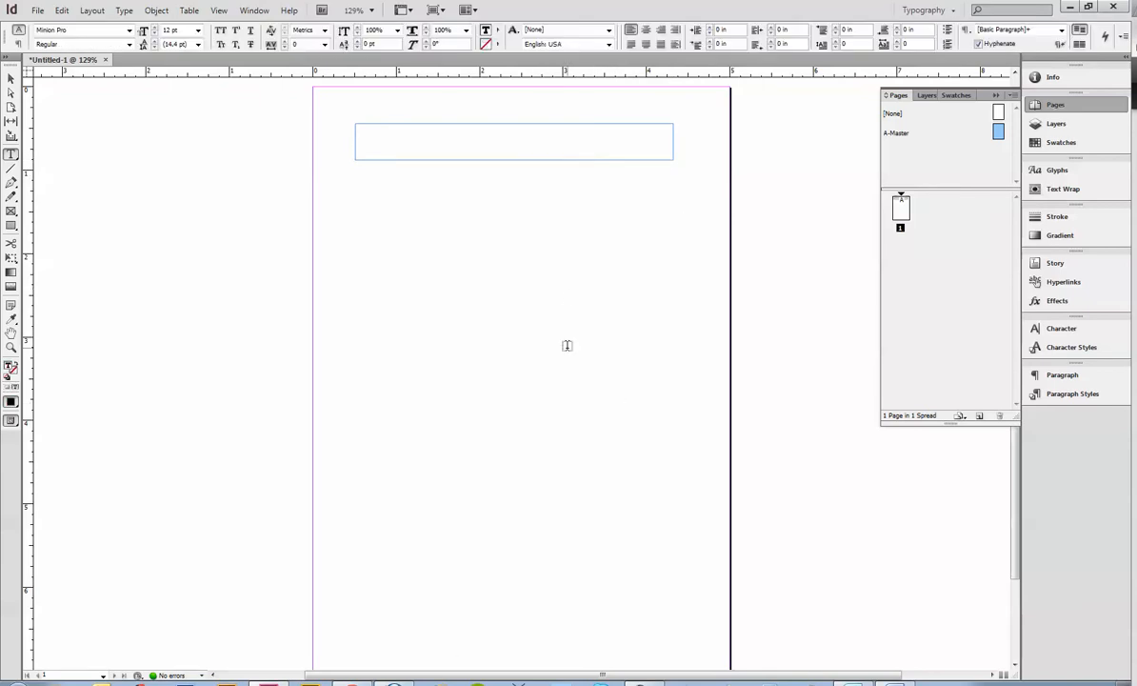
pyautogui.write('Text')
pyautogui.click(11, 78)
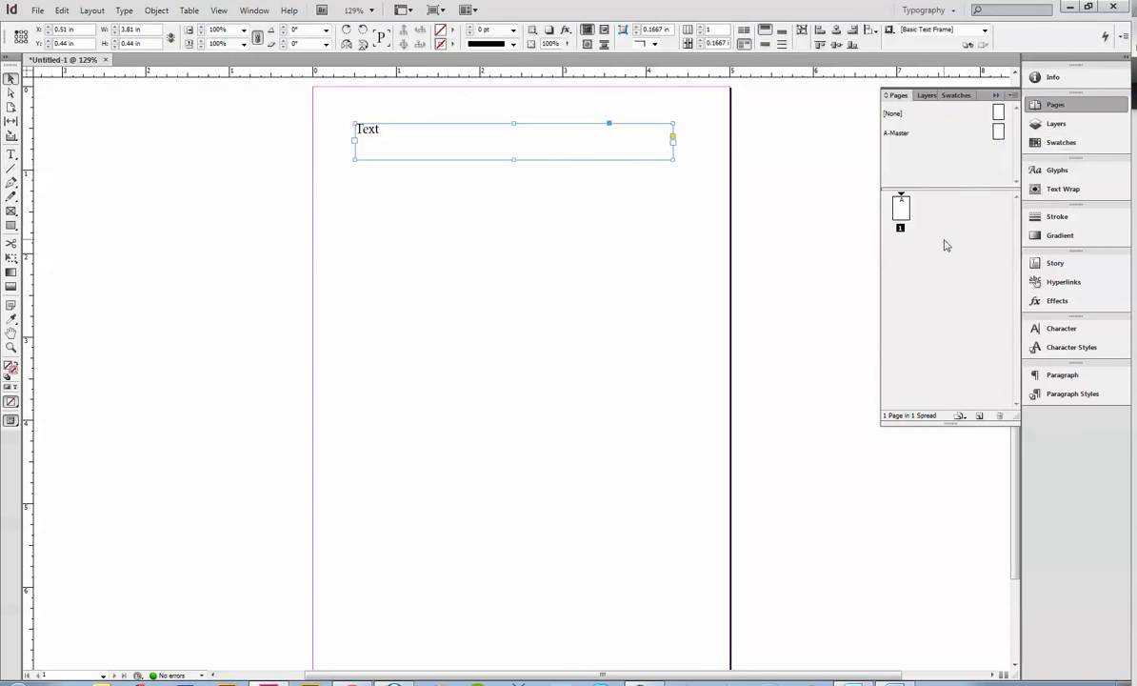
# Go to page 1 and add a second page based on A-Master below it.
pyautogui.doubleClick(901, 209)
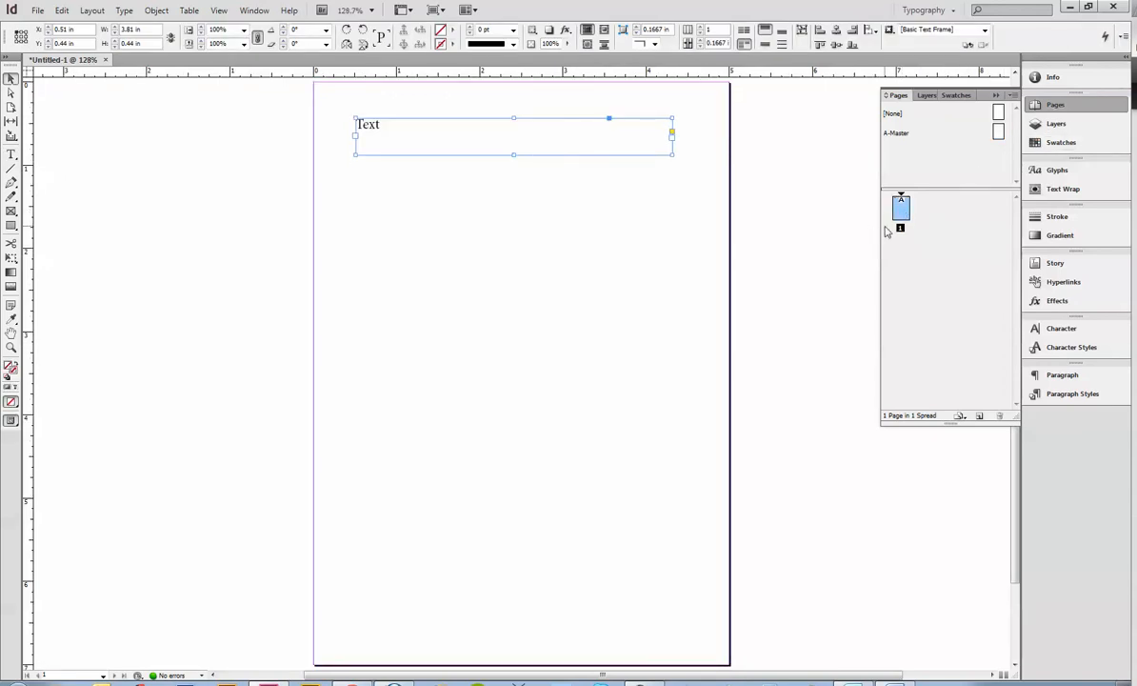
pyautogui.click(998, 132)
pyautogui.moveTo(998, 130); pyautogui.dragTo(909, 278)
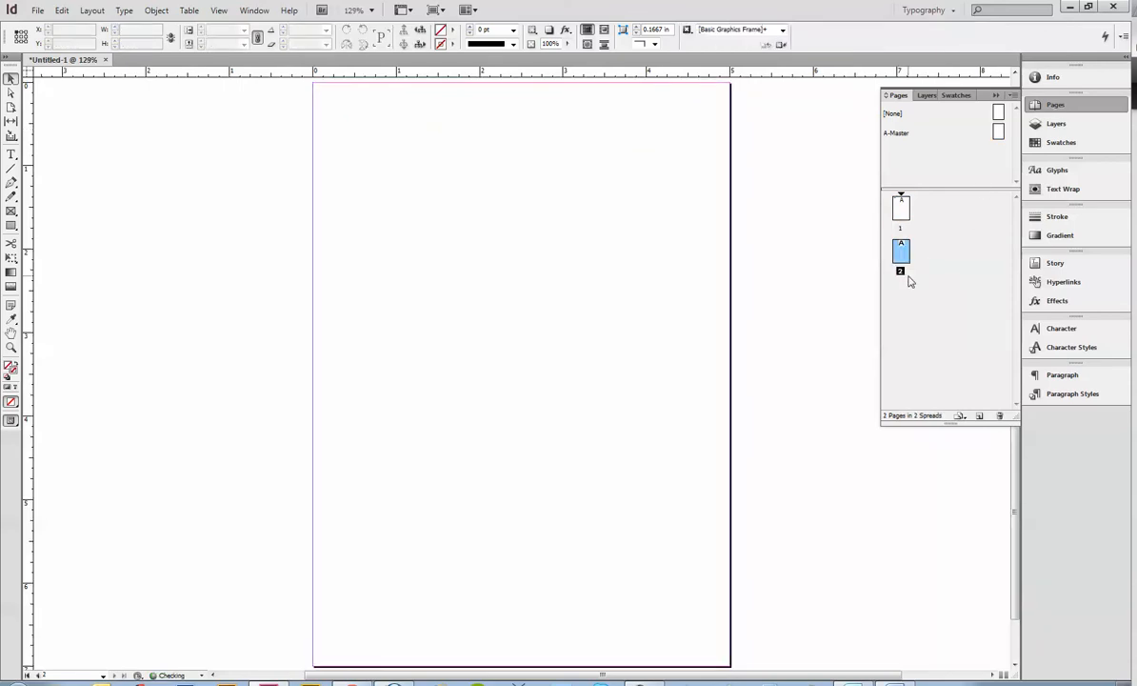
# Compare A-Master with page 1, and delete the "Text" frame from page 1.
pyautogui.doubleClick(924, 136)
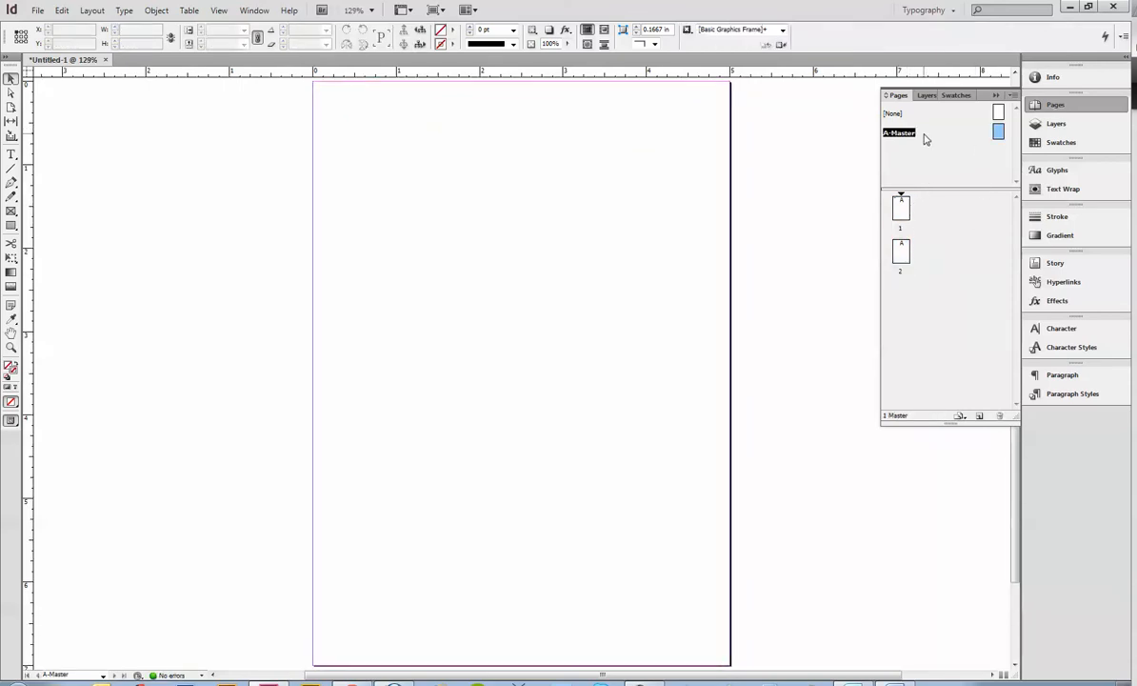
pyautogui.doubleClick(905, 210)
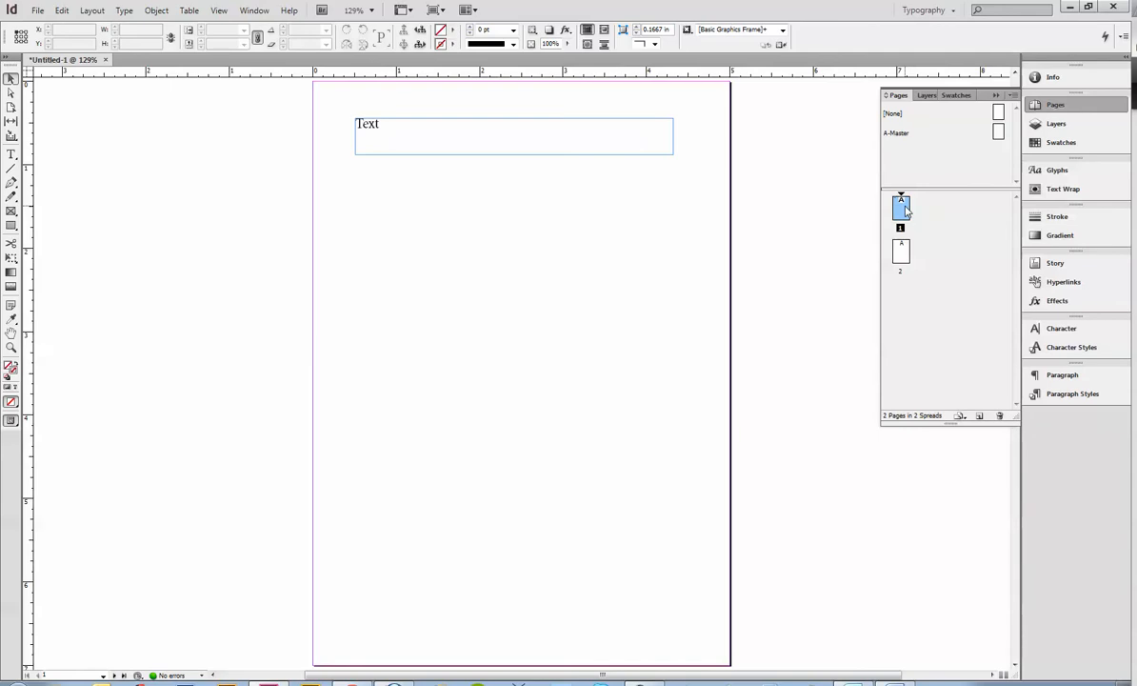
pyautogui.doubleClick(998, 133)
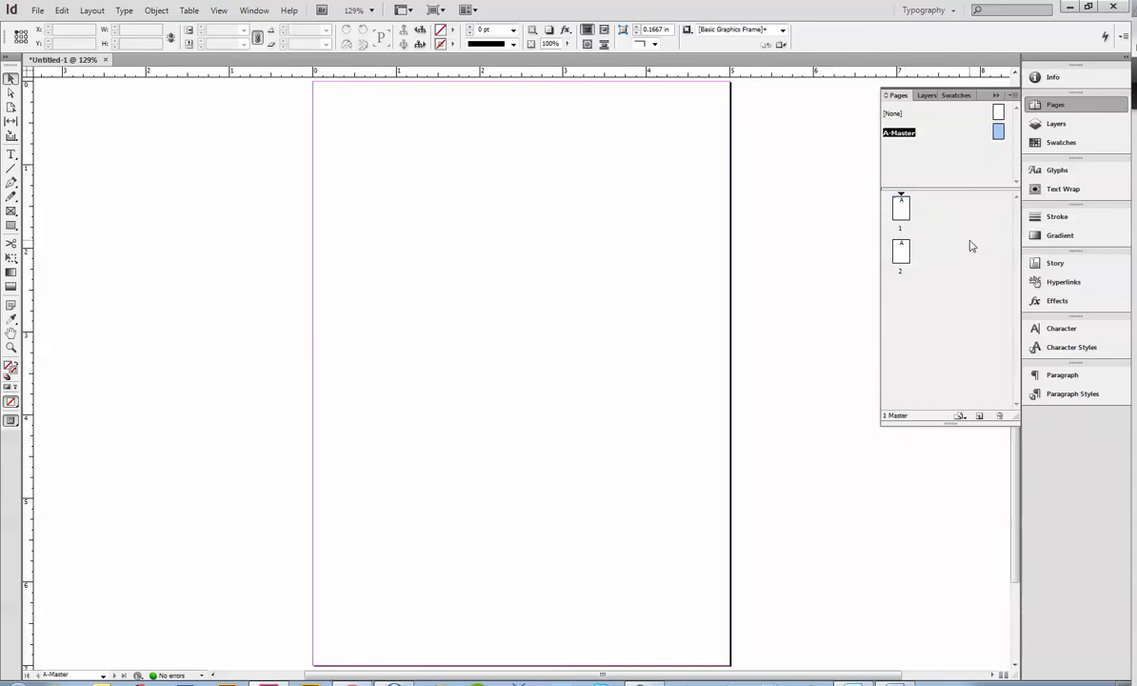
pyautogui.doubleClick(901, 208)
pyautogui.click(427, 154)
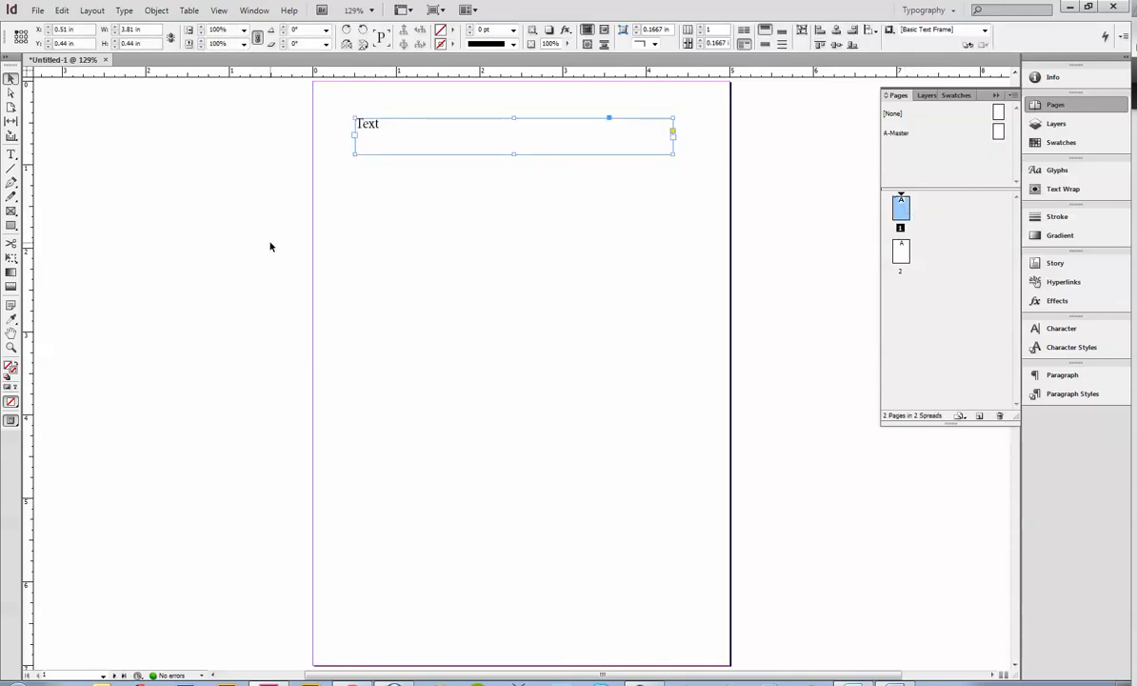
pyautogui.press('Delete')
# Open the A-Master page for editing.
pyautogui.doubleClick(929, 131)
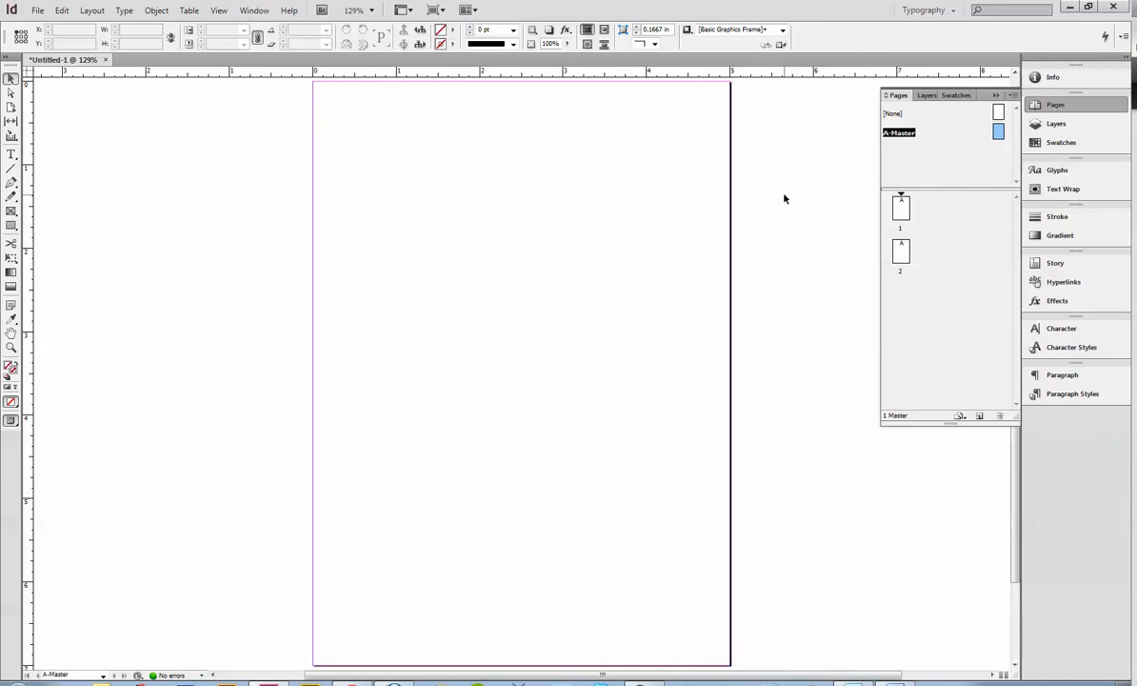
pyautogui.doubleClick(938, 132)
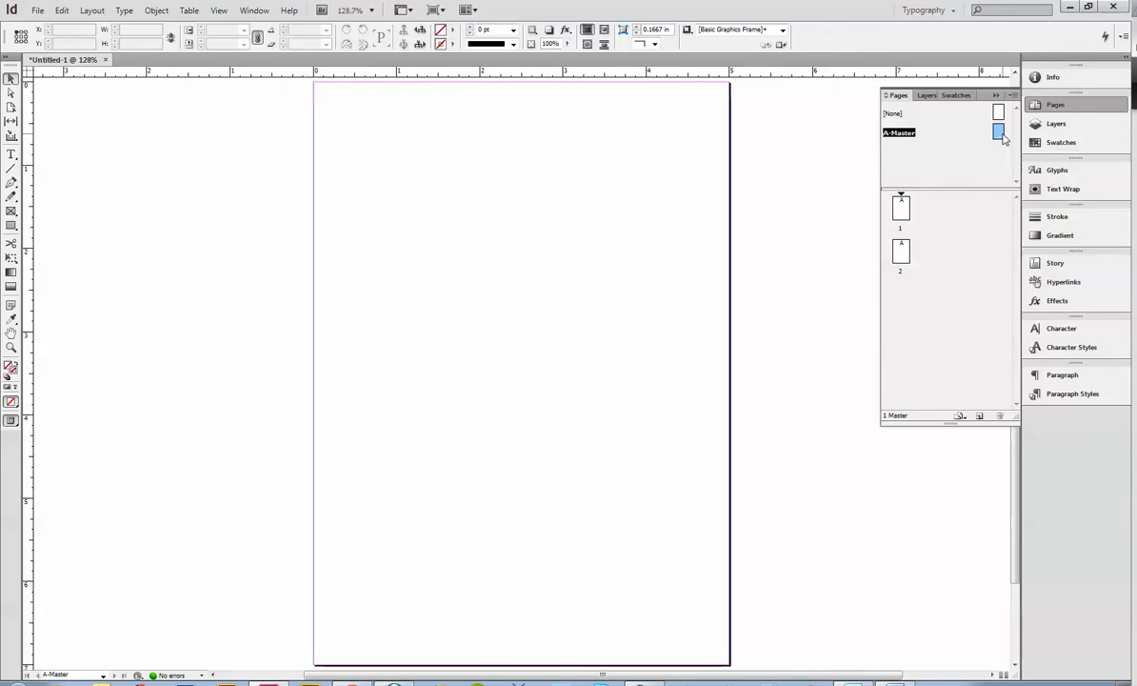
# Paste the "Text" frame onto A-Master at about X 0.4 in, Y 2.79 in, and check it on page 2.
pyautogui.hotkey('ctrl', 'v')
pyautogui.moveTo(443, 378); pyautogui.dragTo(423, 329)
pyautogui.doubleClick(900, 253)
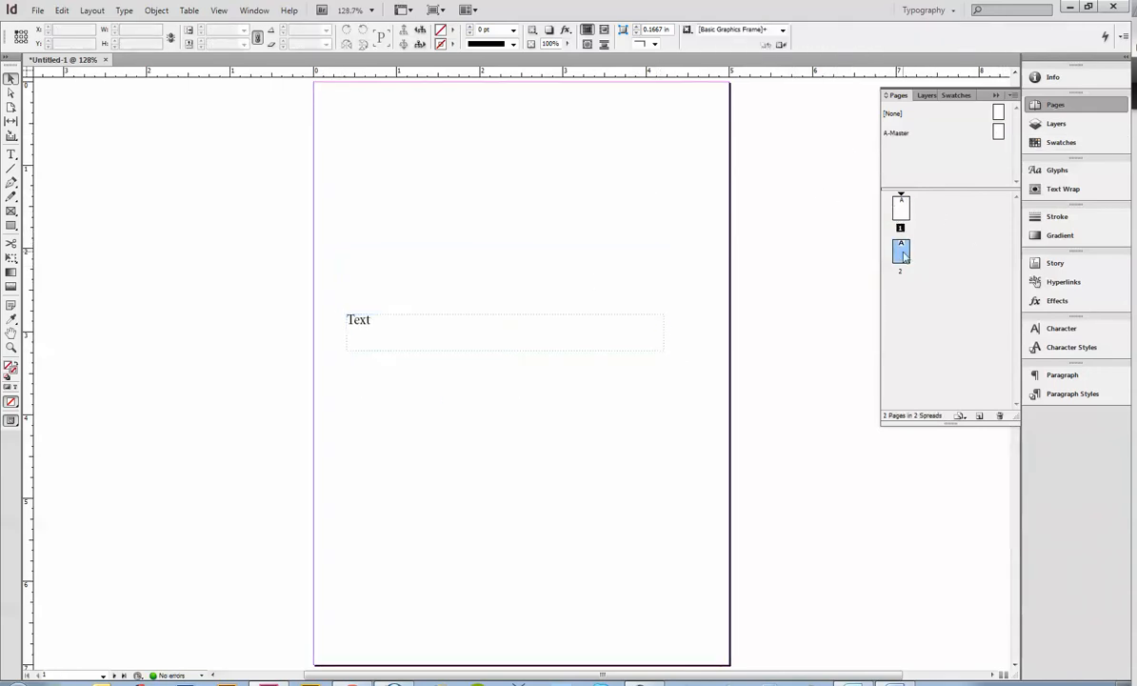
pyautogui.click(896, 322)
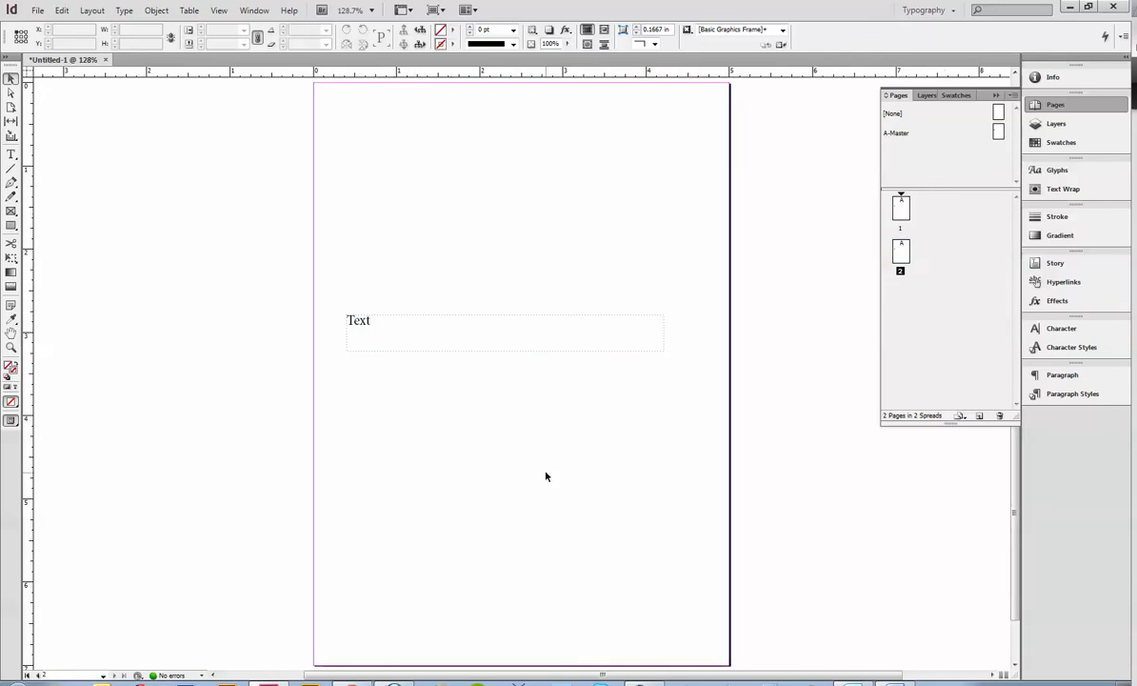
pyautogui.moveTo(241, 240); pyautogui.dragTo(330, 359)
# Return to A-Master and delete the "Text" frame from it.
pyautogui.doubleClick(997, 132)
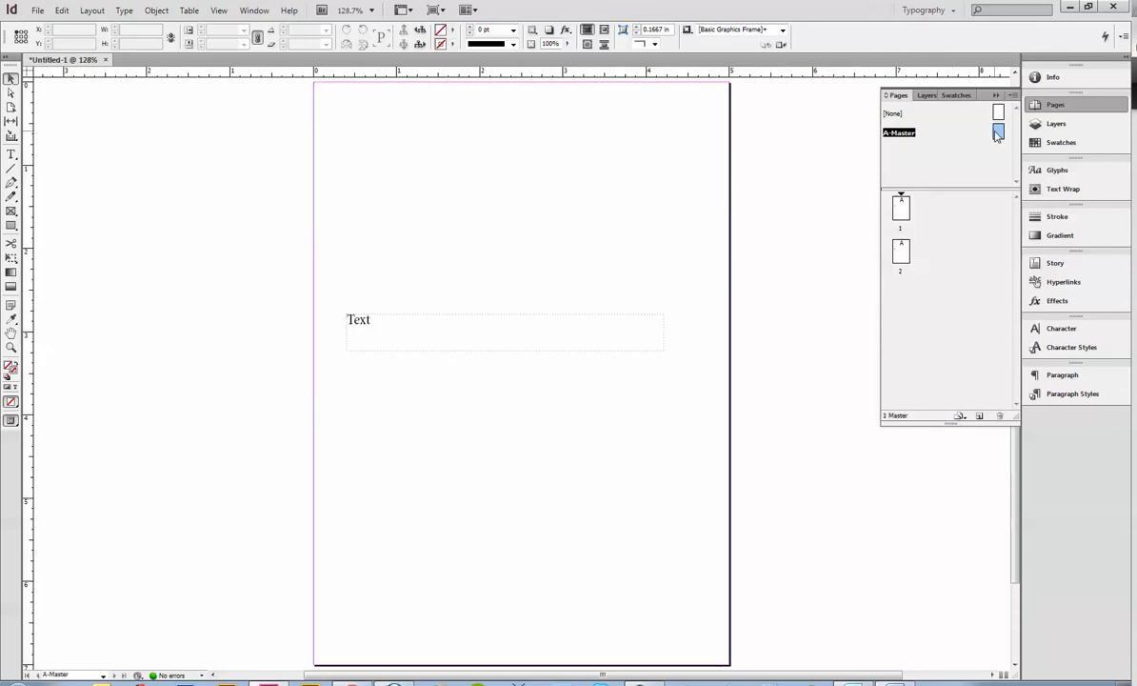
pyautogui.click(451, 324)
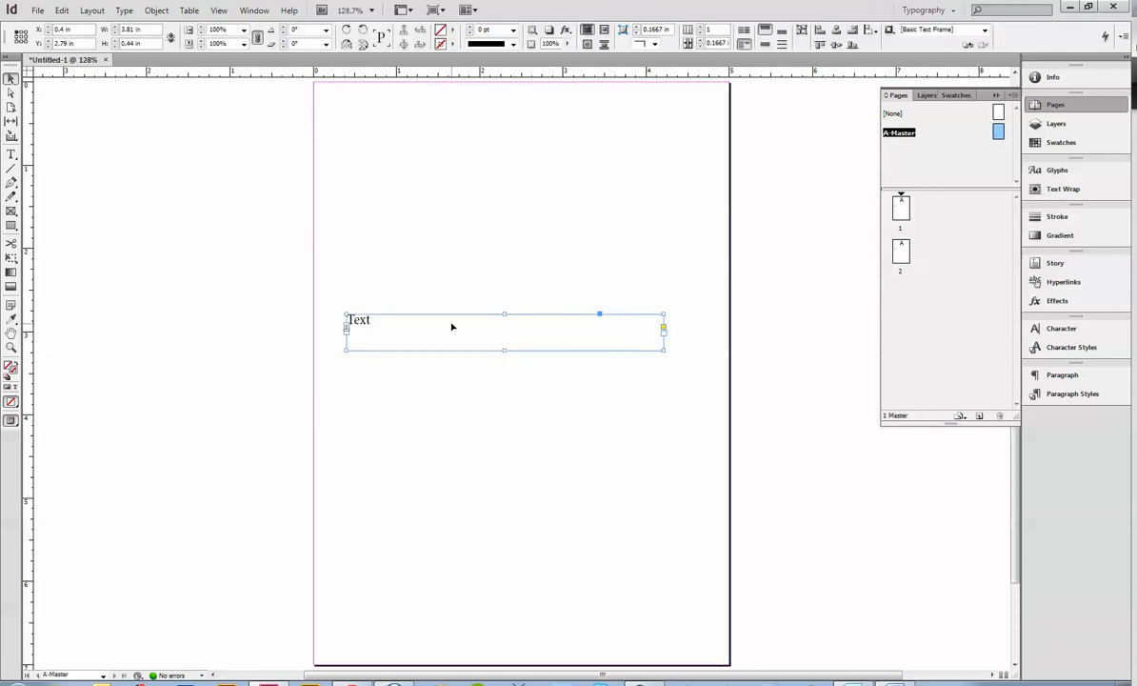
pyautogui.press('Delete')
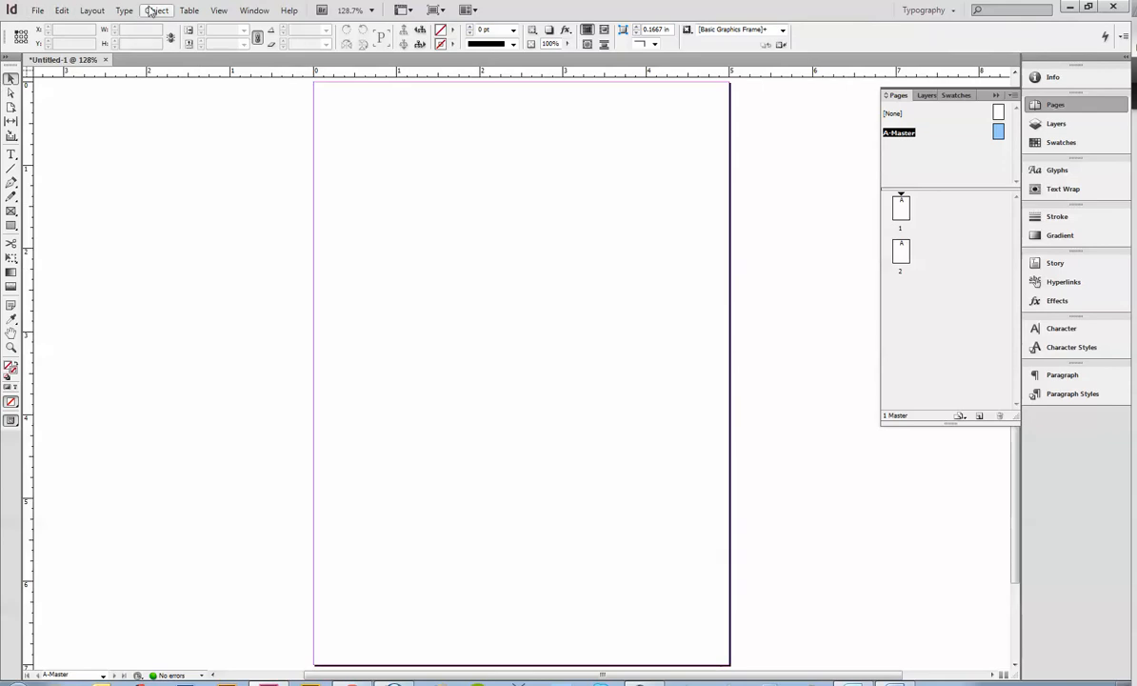
# Add vertical ruler guides at 1 in and 4 in on A-Master, and check them on pages 1 and 2.
pyautogui.moveTo(26, 171); pyautogui.dragTo(397, 176)
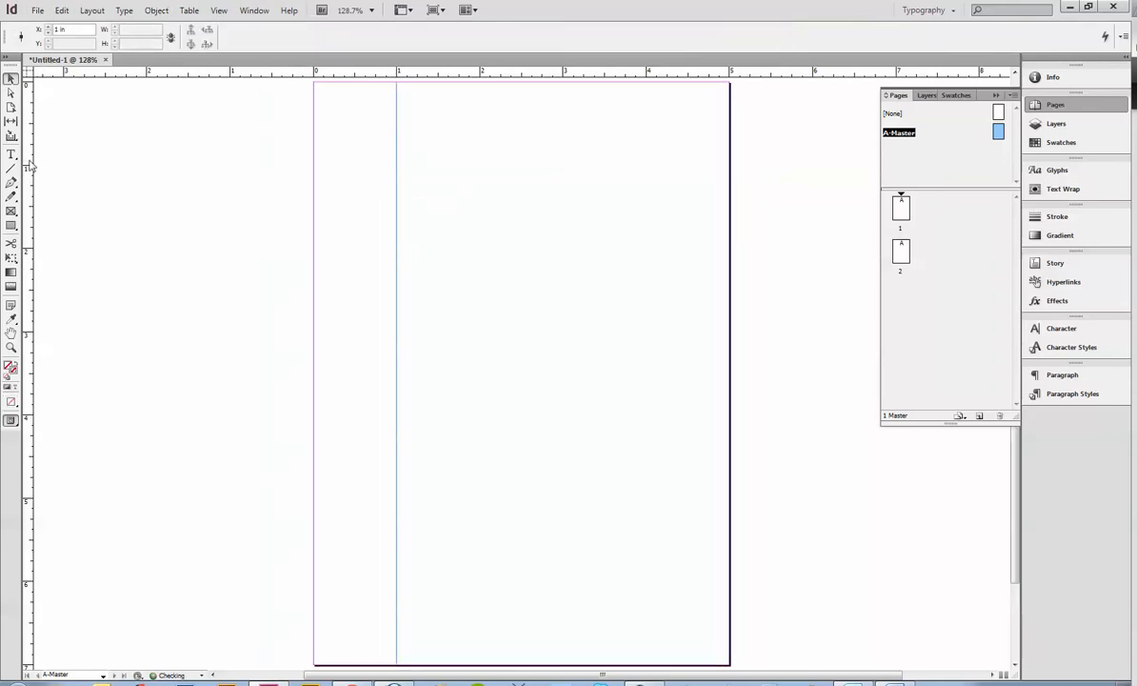
pyautogui.moveTo(27, 150); pyautogui.dragTo(646, 171)
pyautogui.click(901, 207)
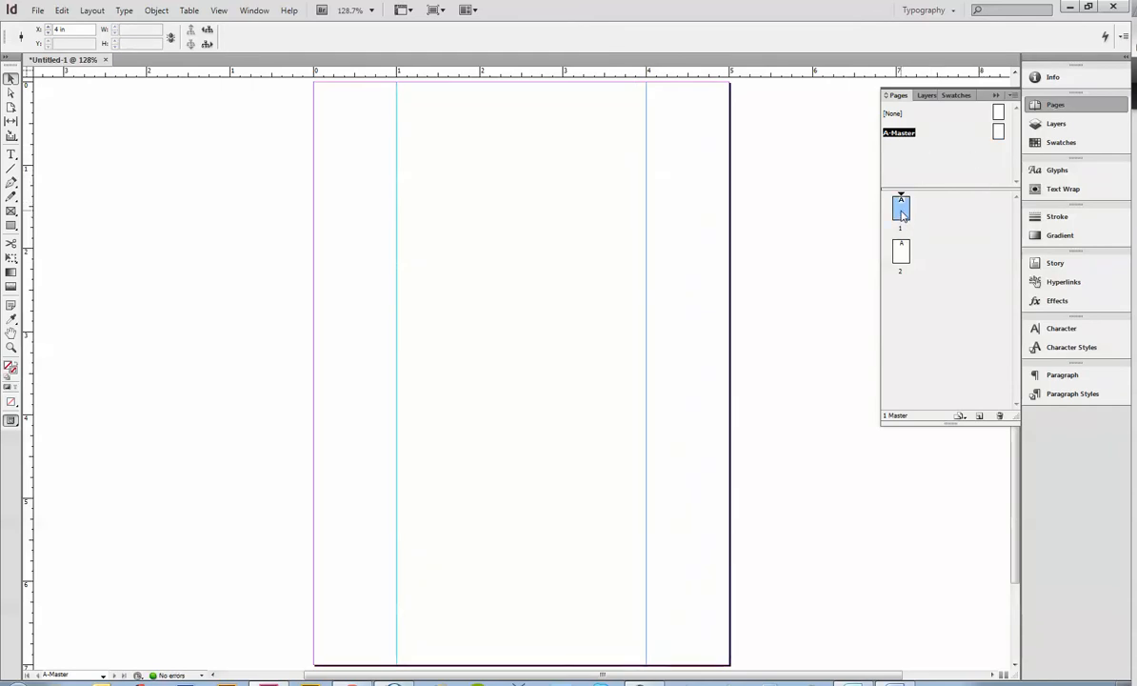
pyautogui.click(901, 253)
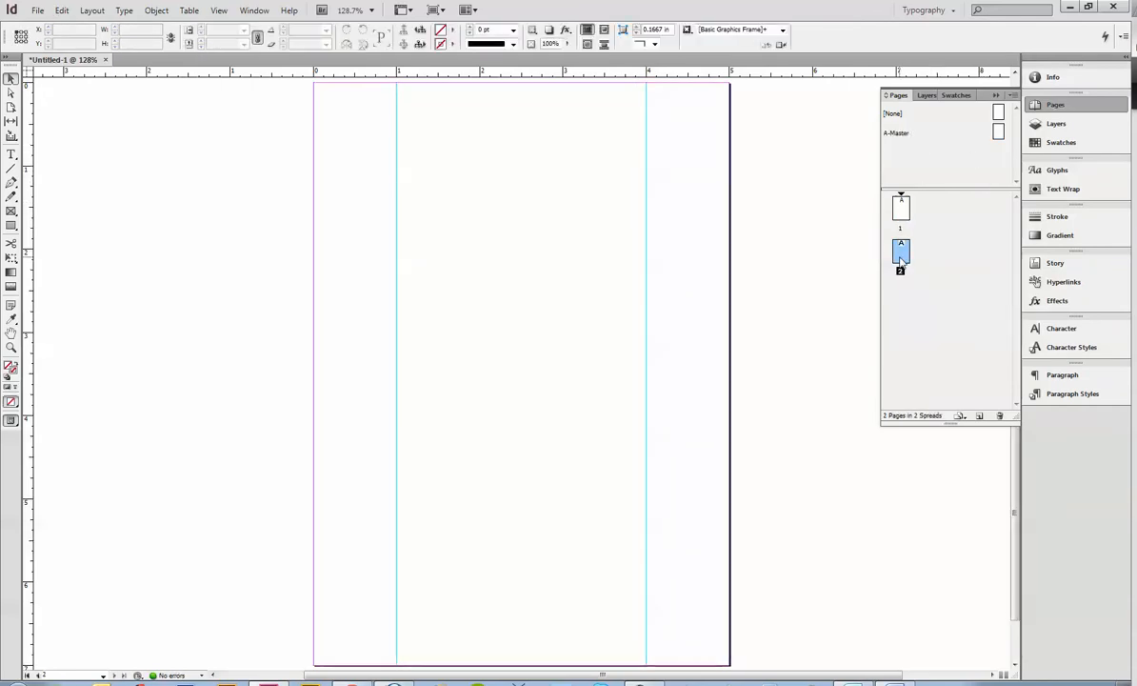
pyautogui.click(901, 206)
pyautogui.click(905, 253)
# Add horizontal ruler guides at 1 in and 6 in directly on page 1, and compare page 1 with page 2.
pyautogui.doubleClick(901, 209)
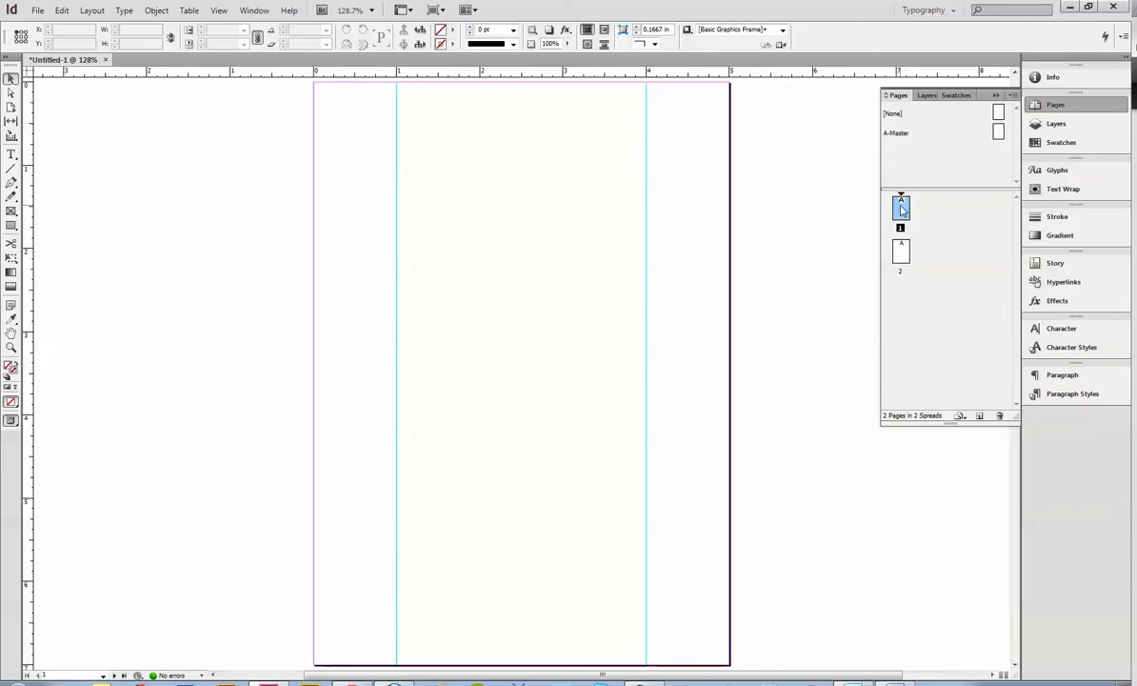
pyautogui.moveTo(333, 71); pyautogui.dragTo(345, 165)
pyautogui.moveTo(376, 76); pyautogui.dragTo(355, 583)
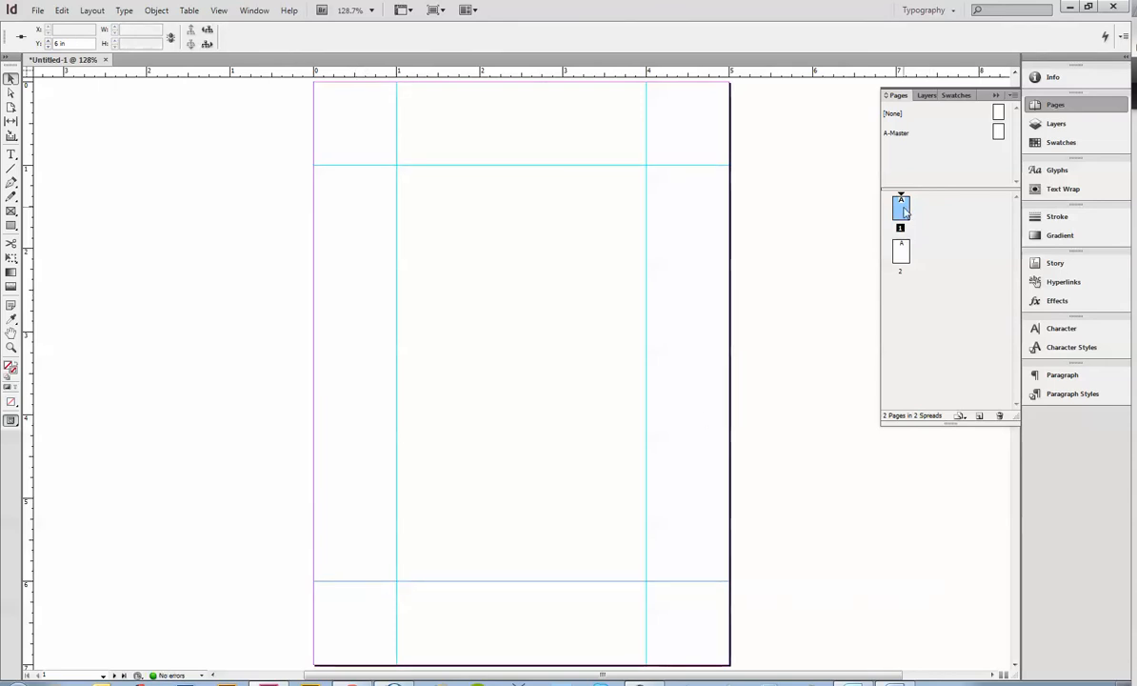
pyautogui.doubleClick(902, 249)
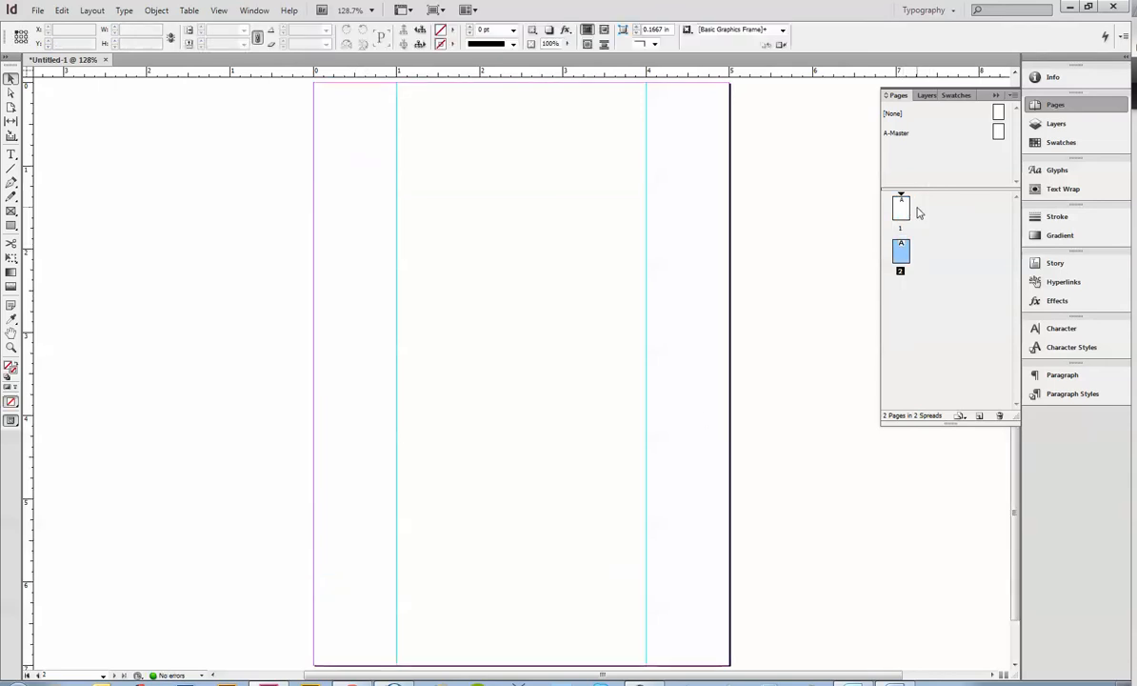
pyautogui.click(901, 209)
# Open A-Master for editing and delete page 2 from the document.
pyautogui.doubleClick(931, 130)
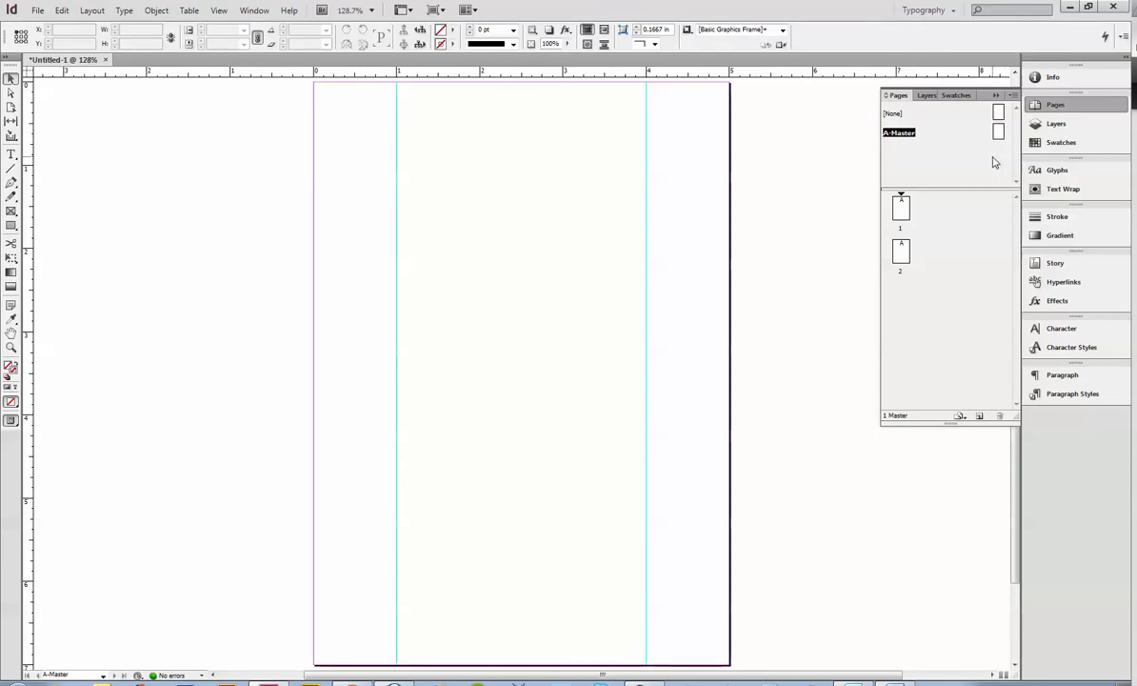
pyautogui.rightClick(936, 161)
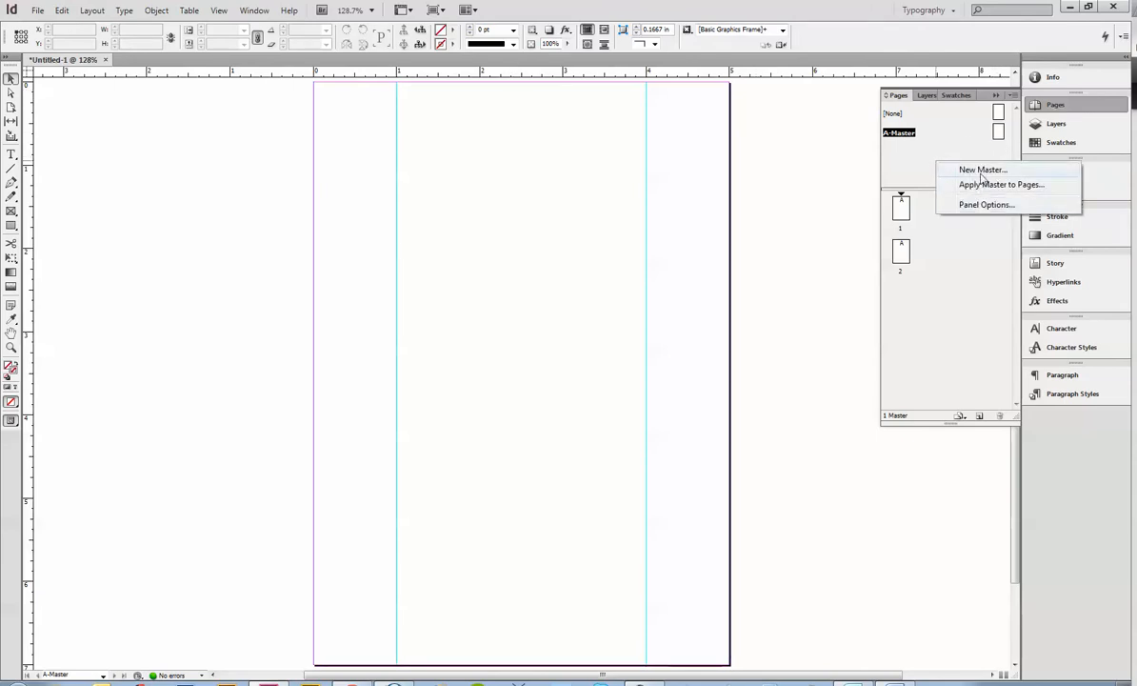
pyautogui.click(664, 331)
pyautogui.click(901, 253)
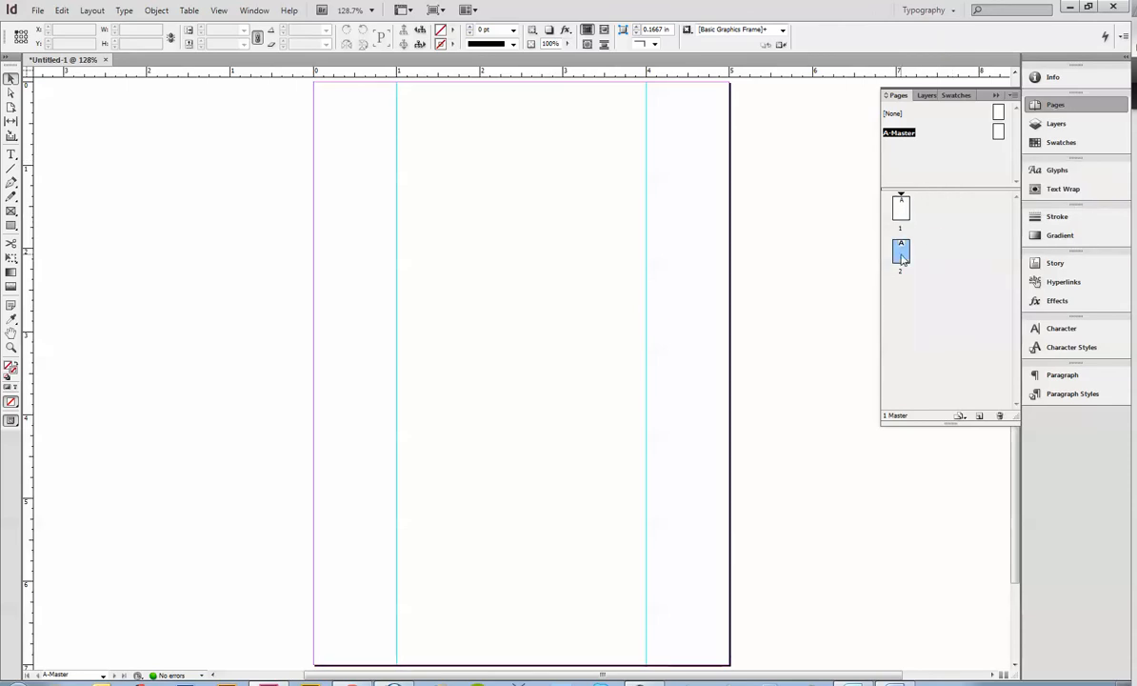
pyautogui.moveTo(901, 255); pyautogui.dragTo(999, 415)
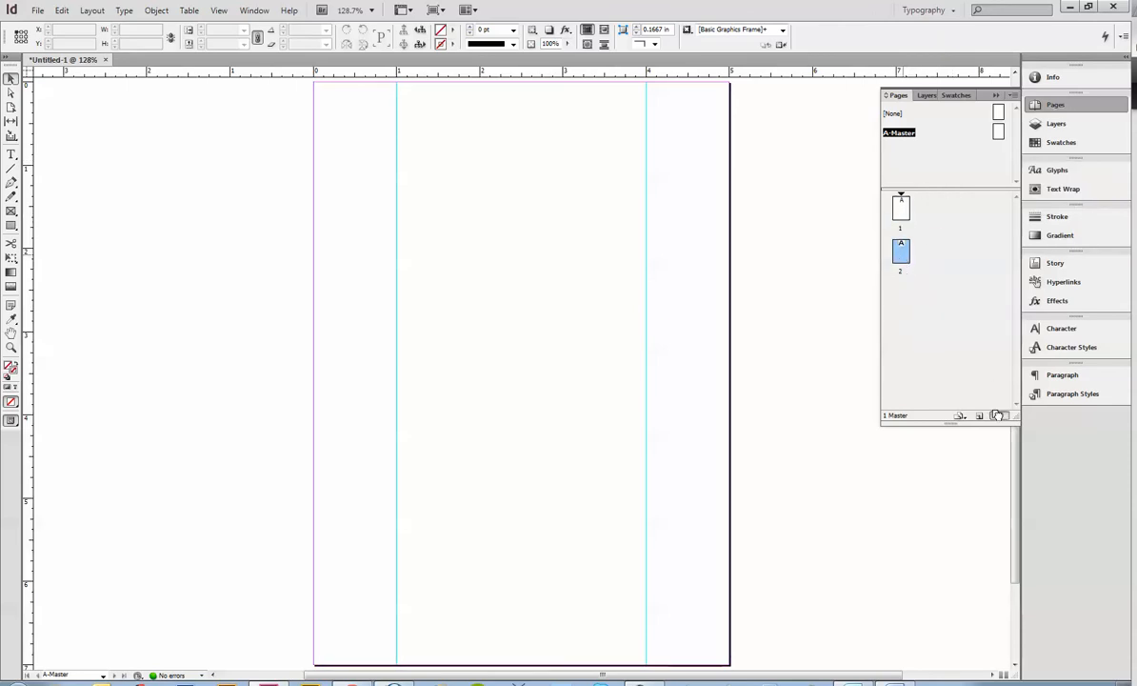
# Delete the vertical guides at 4 in and 1 in from A-Master.
pyautogui.click(1000, 131)
pyautogui.click(647, 189)
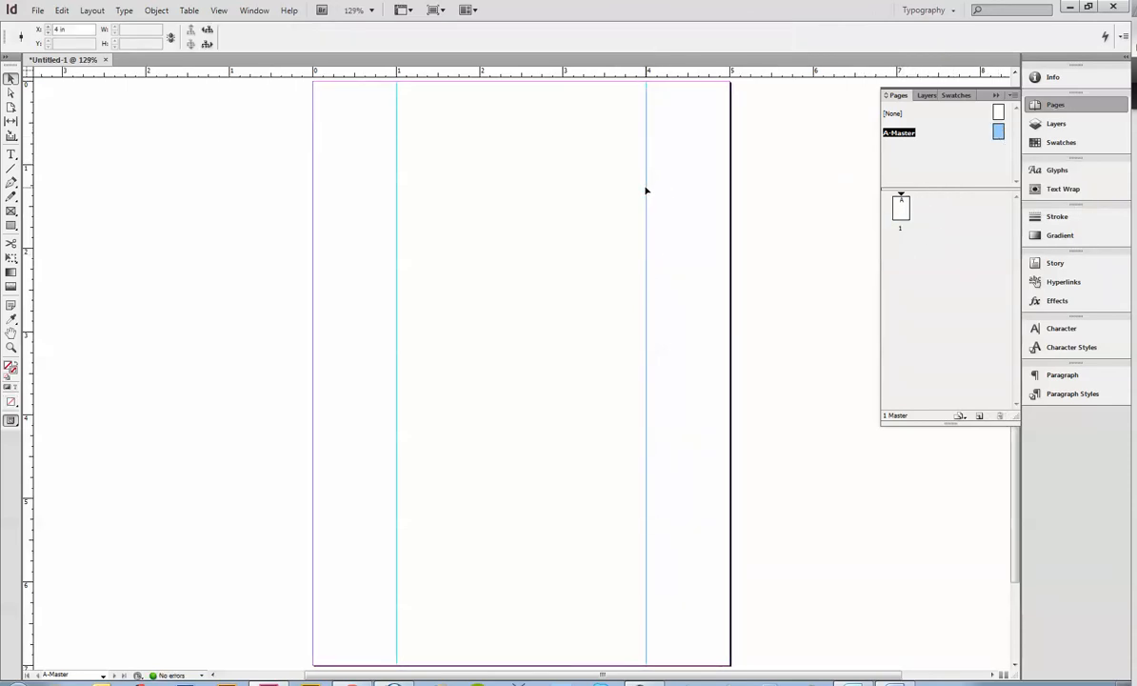
pyautogui.press('Delete')
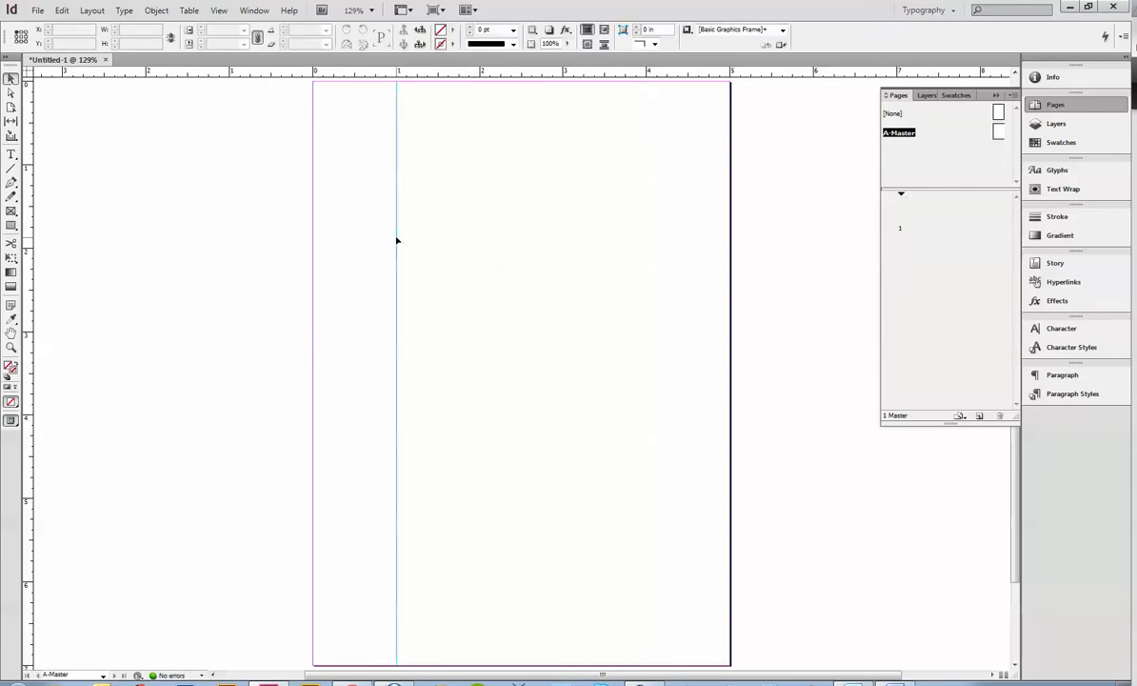
pyautogui.click(397, 241)
pyautogui.press('Delete')
# Create guides on A-Master for 6 rows and 3 columns with 0.1667 in gutters, fitted to the page.
pyautogui.click(93, 9)
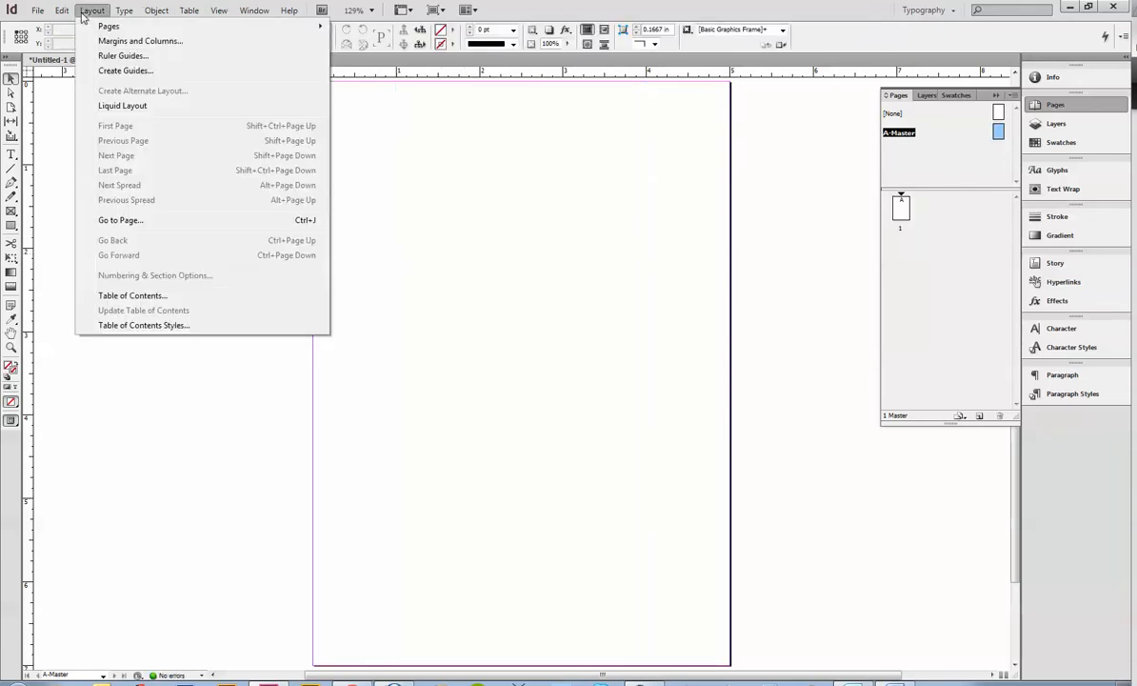
pyautogui.click(103, 63)
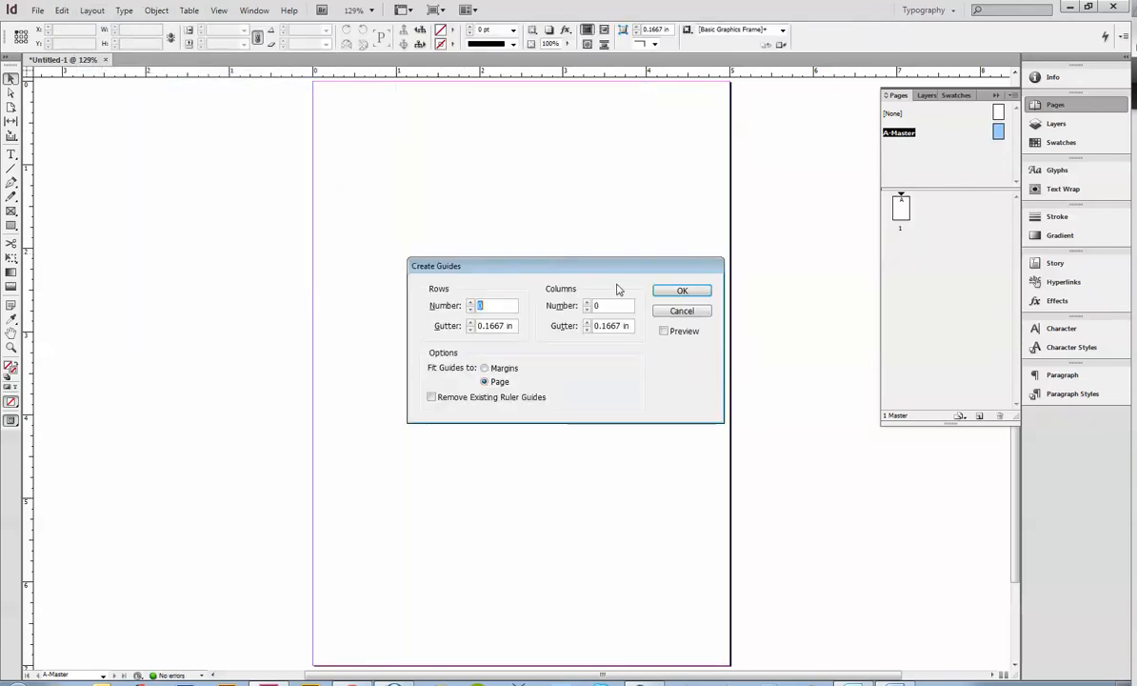
pyautogui.click(469, 302)
pyautogui.click(682, 291)
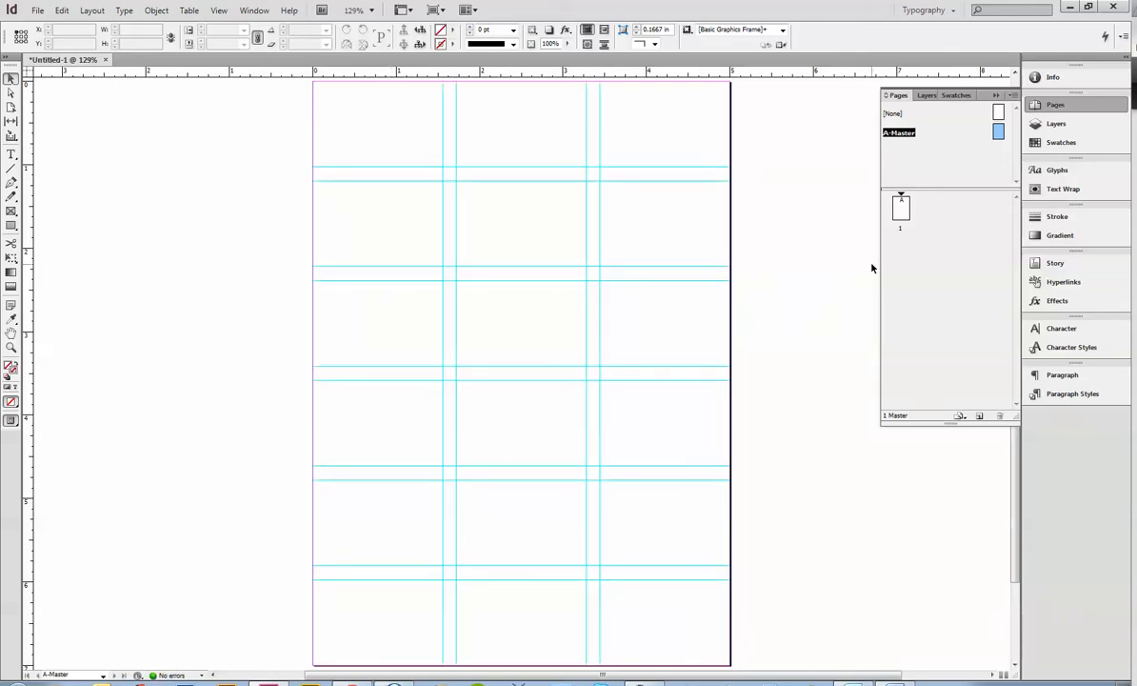
# Add pages 2 and 3 based on A-Master below page 1, and compare the pages with the master.
pyautogui.moveTo(935, 131); pyautogui.dragTo(903, 289)
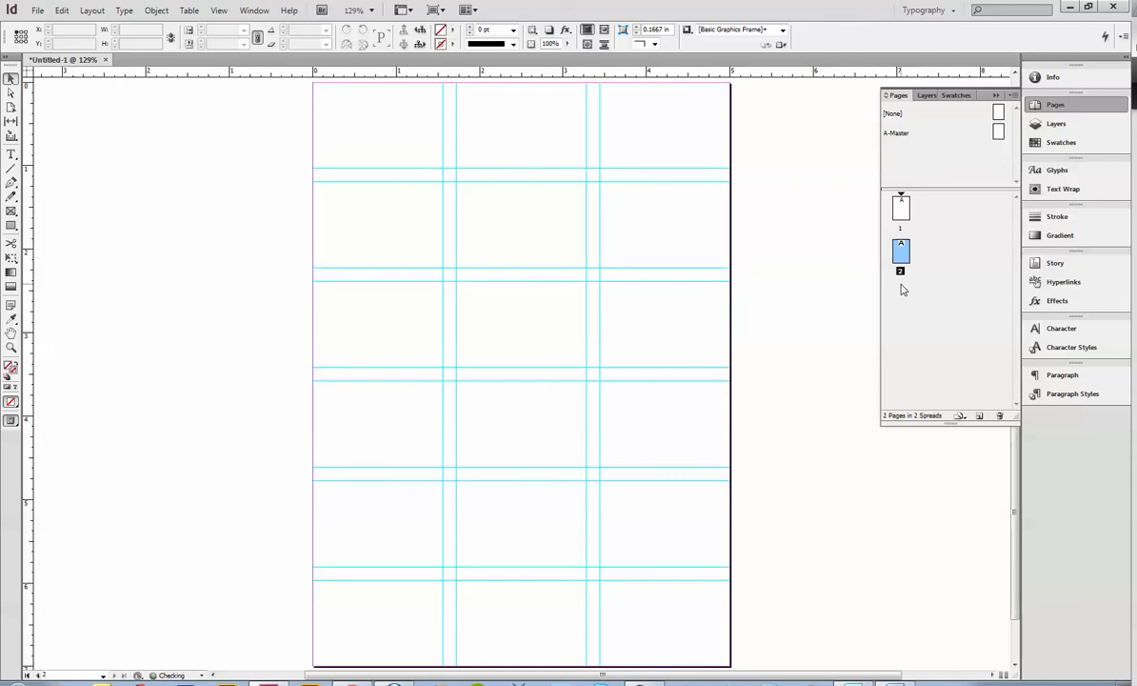
pyautogui.moveTo(933, 131); pyautogui.dragTo(894, 358)
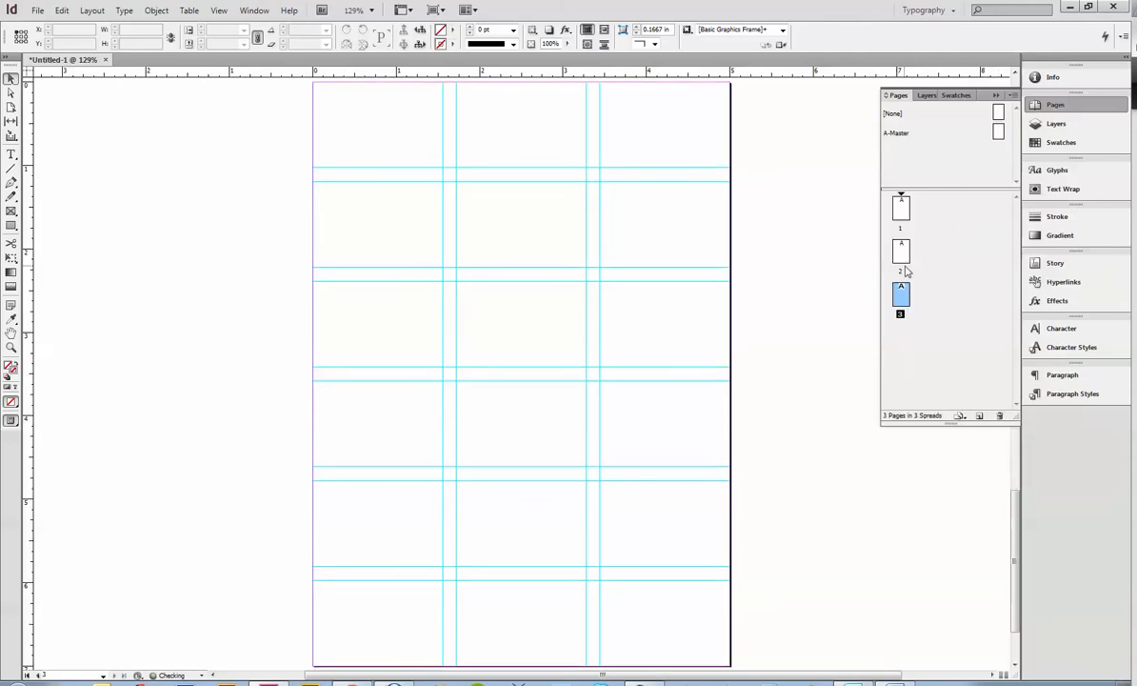
pyautogui.click(905, 250)
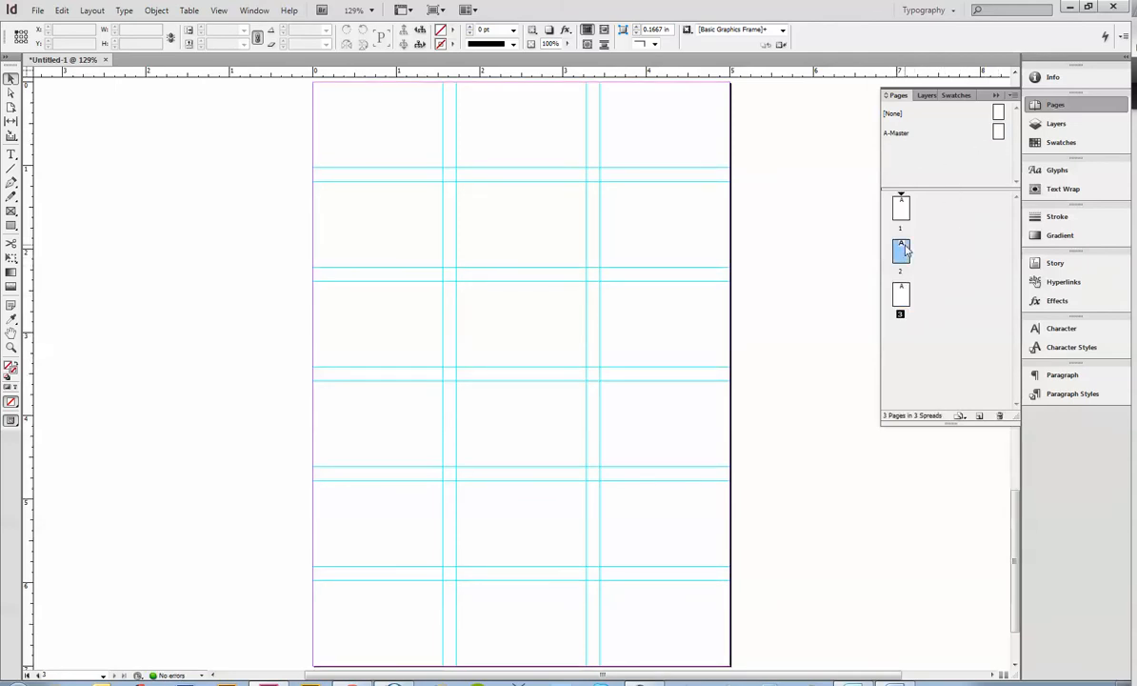
pyautogui.click(902, 208)
pyautogui.click(905, 249)
pyautogui.click(908, 297)
pyautogui.click(928, 134)
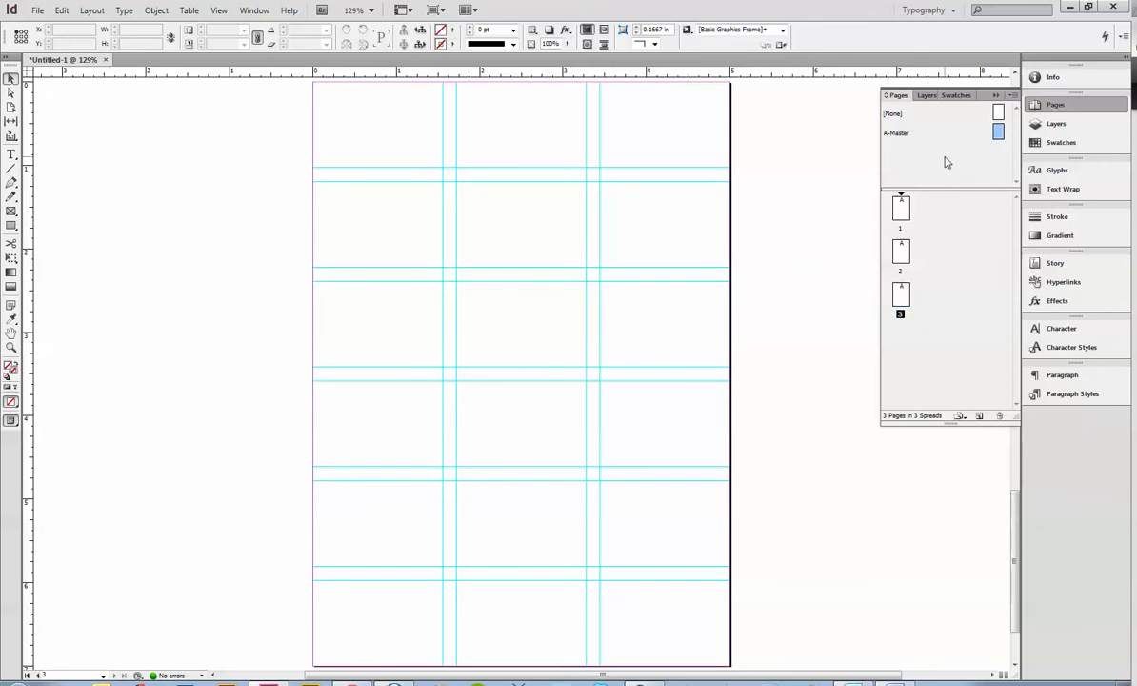
# Delete pages 3 and 2 from the document.
pyautogui.click(902, 296)
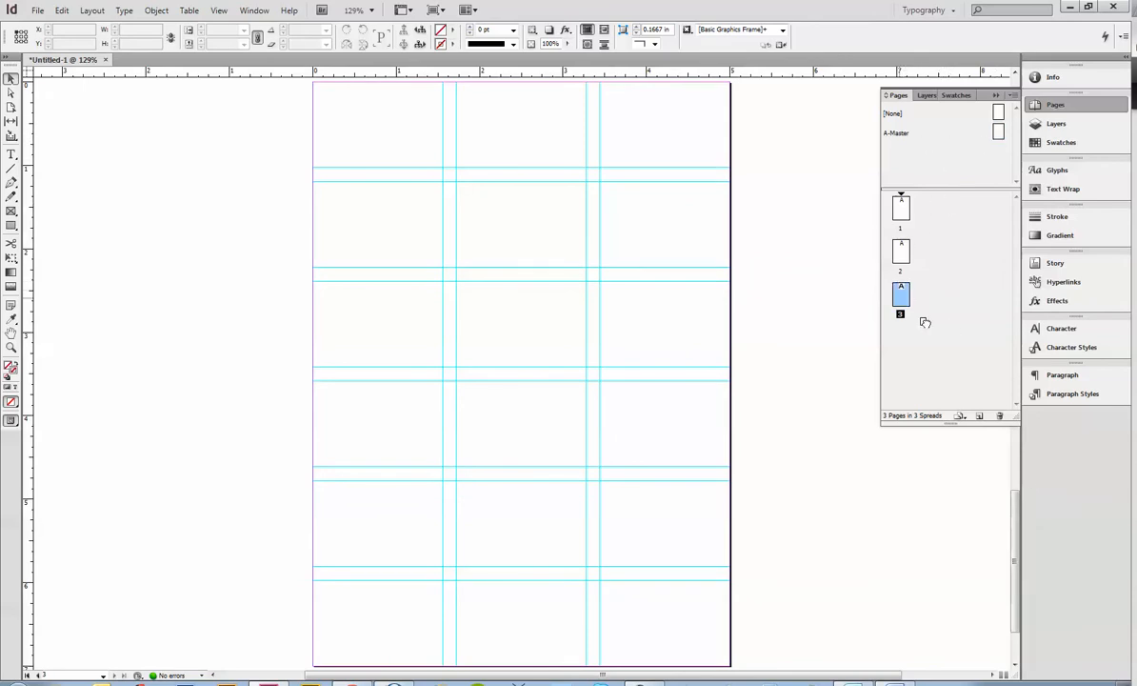
pyautogui.click(999, 415)
pyautogui.click(999, 415)
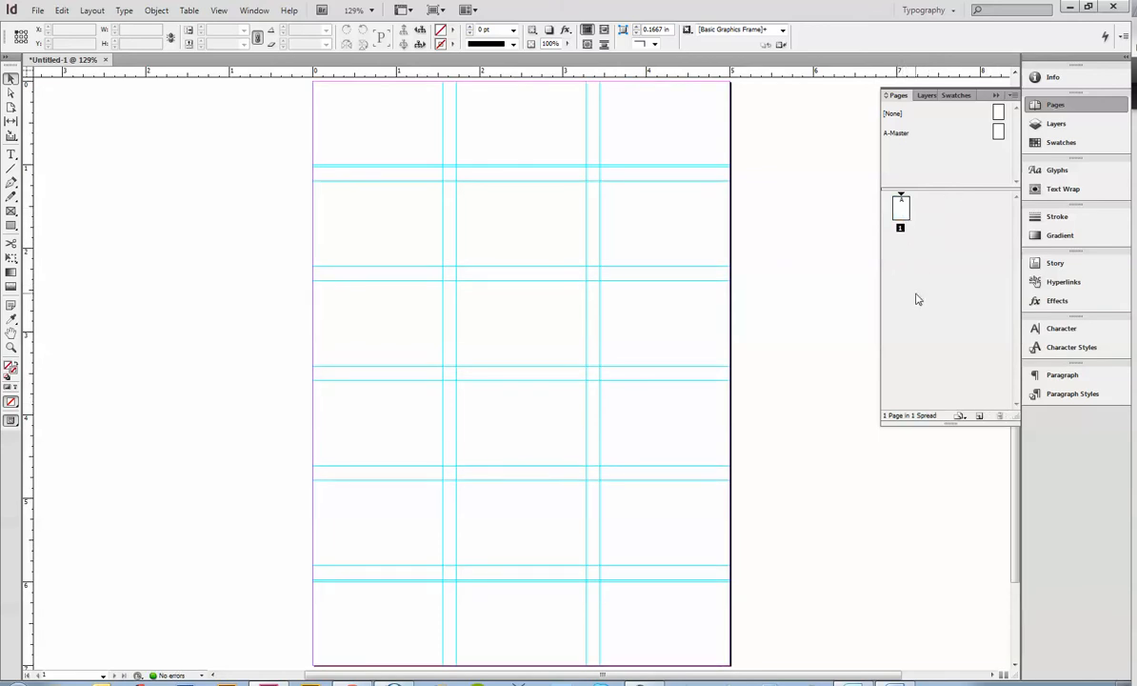
pyautogui.click(960, 220)
# Change the document's page size to 8.5 in wide and 11 in high.
pyautogui.click(37, 10)
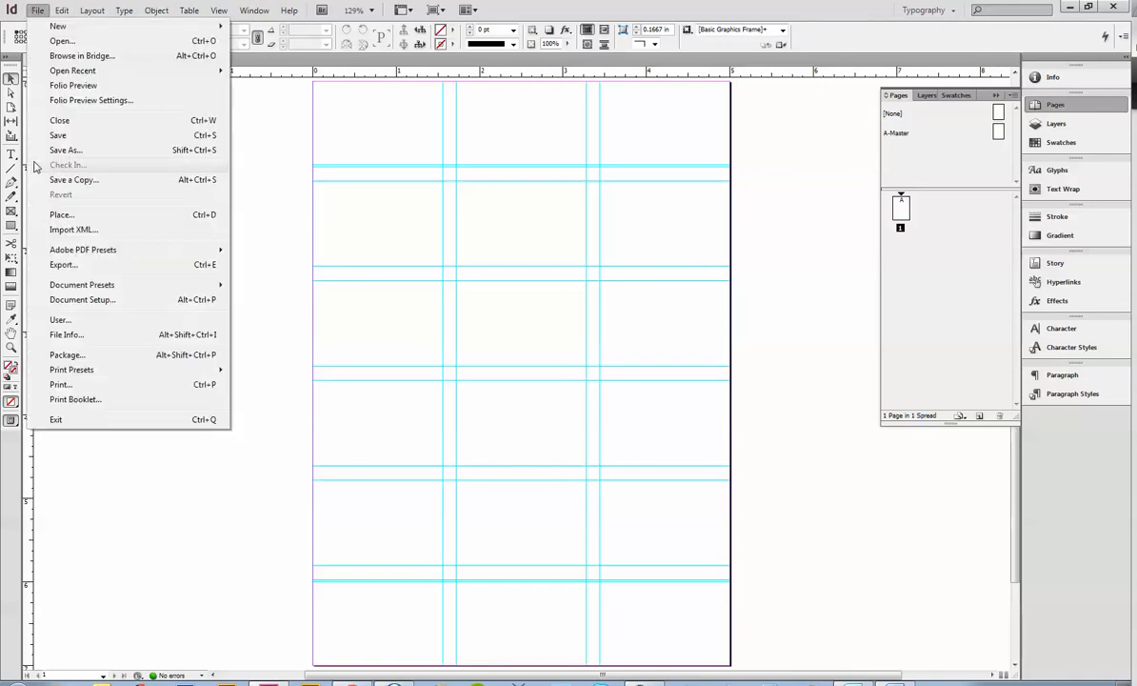
pyautogui.click(86, 299)
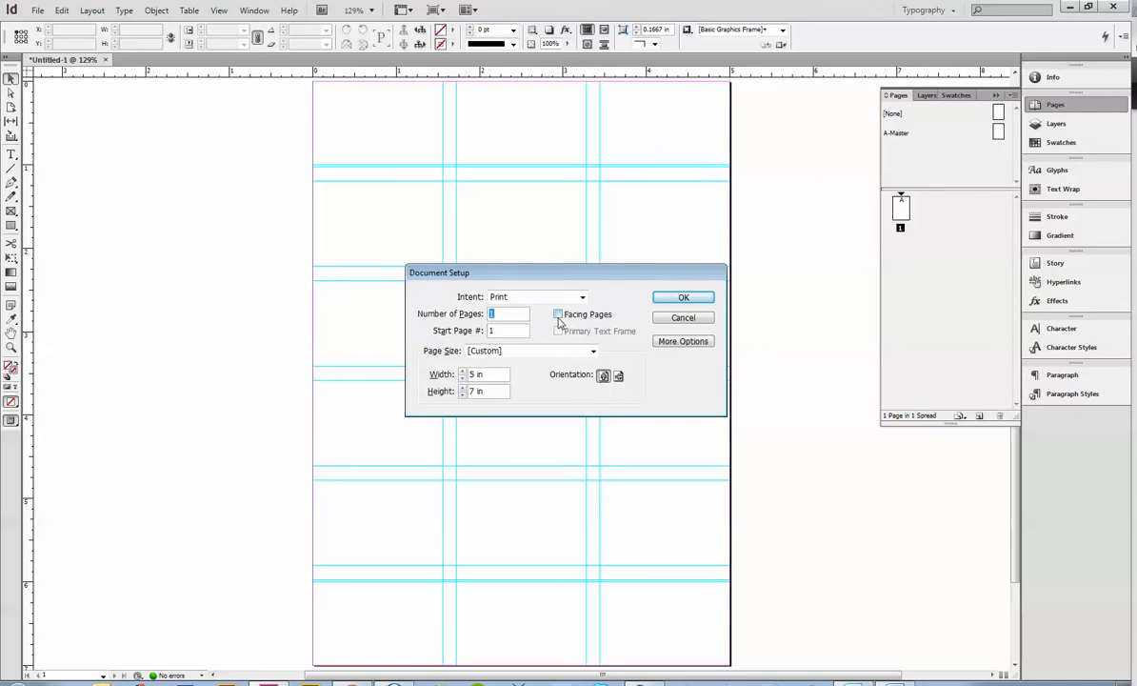
pyautogui.press('Tab')
pyautogui.press('Tab')
pyautogui.write('8.')
pyautogui.press('Tab')
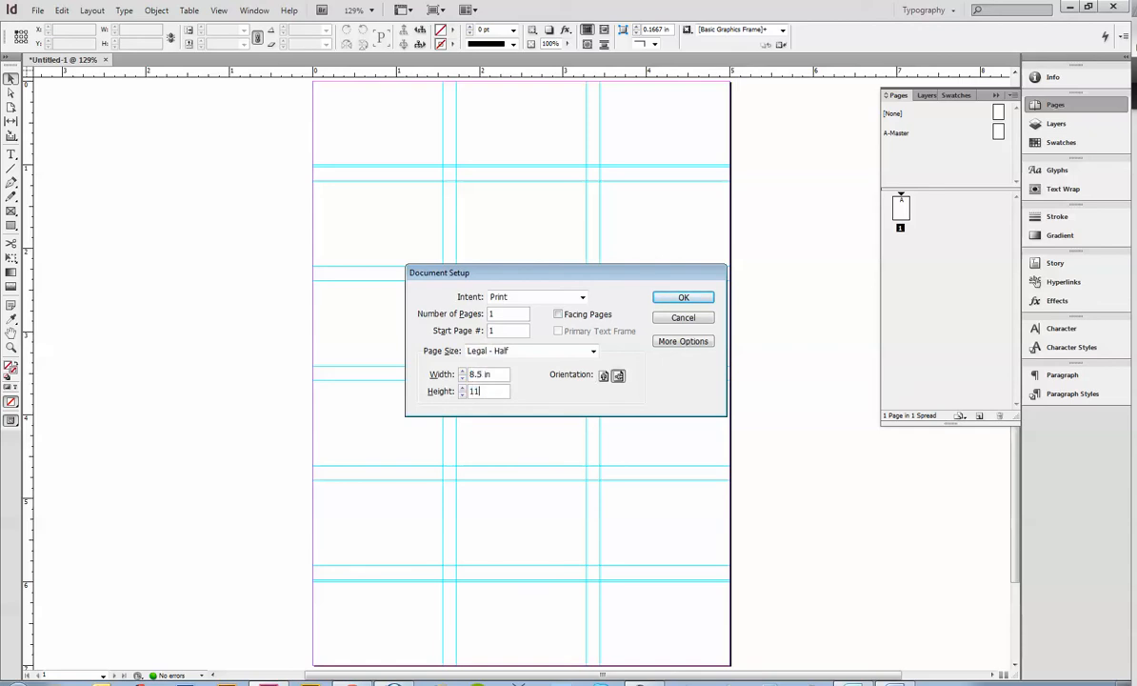
pyautogui.write('11')
pyautogui.press('Tab')
pyautogui.click(684, 297)
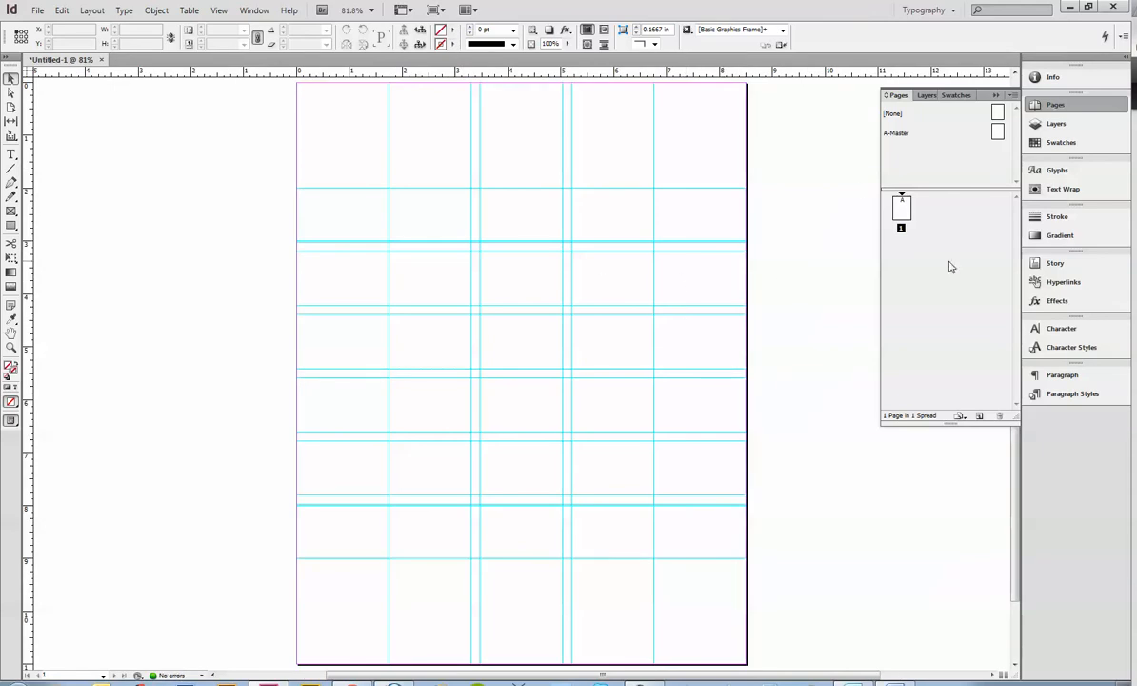
# Open A-Master and delete all of its guides at once.
pyautogui.click(997, 132)
pyautogui.doubleClick(931, 132)
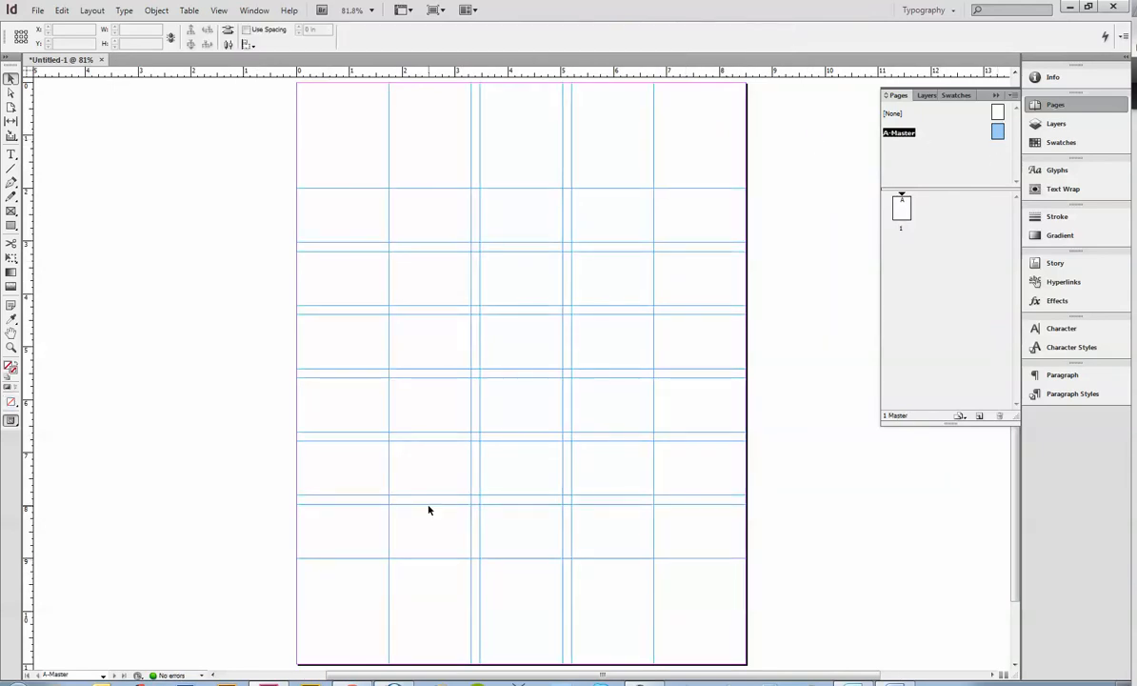
pyautogui.press('Delete')
pyautogui.click(927, 229)
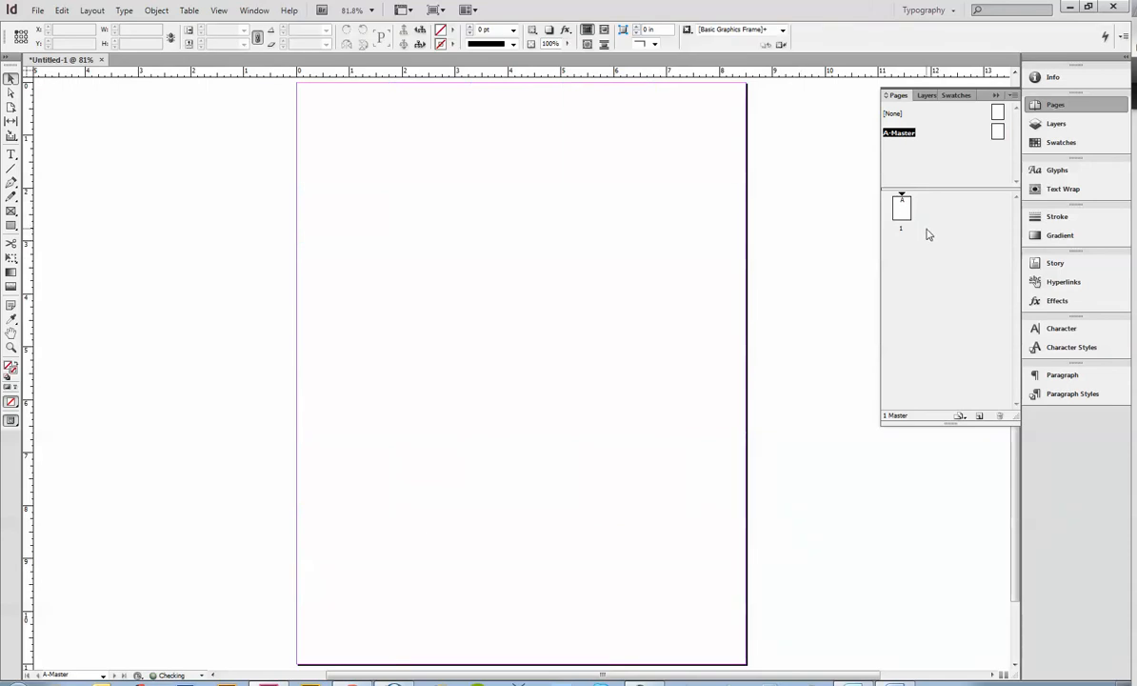
# Create a one-page Letter master with the prefix A and the name Postcard, based on no other master.
pyautogui.click(997, 132)
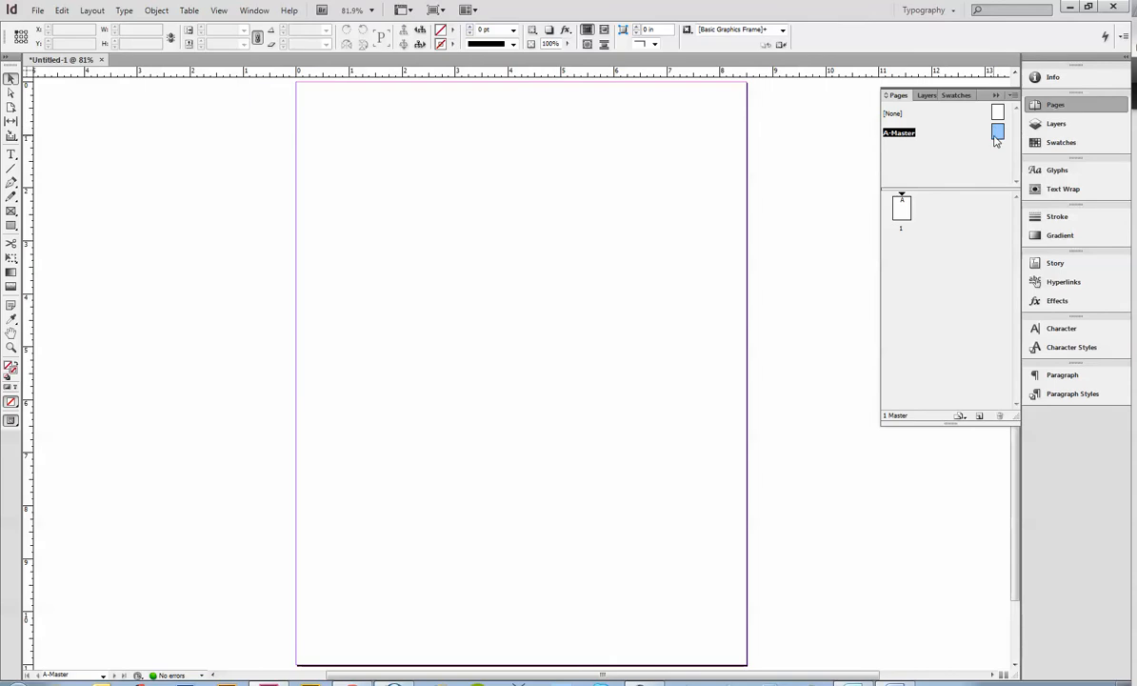
pyautogui.rightClick(941, 165)
pyautogui.click(967, 173)
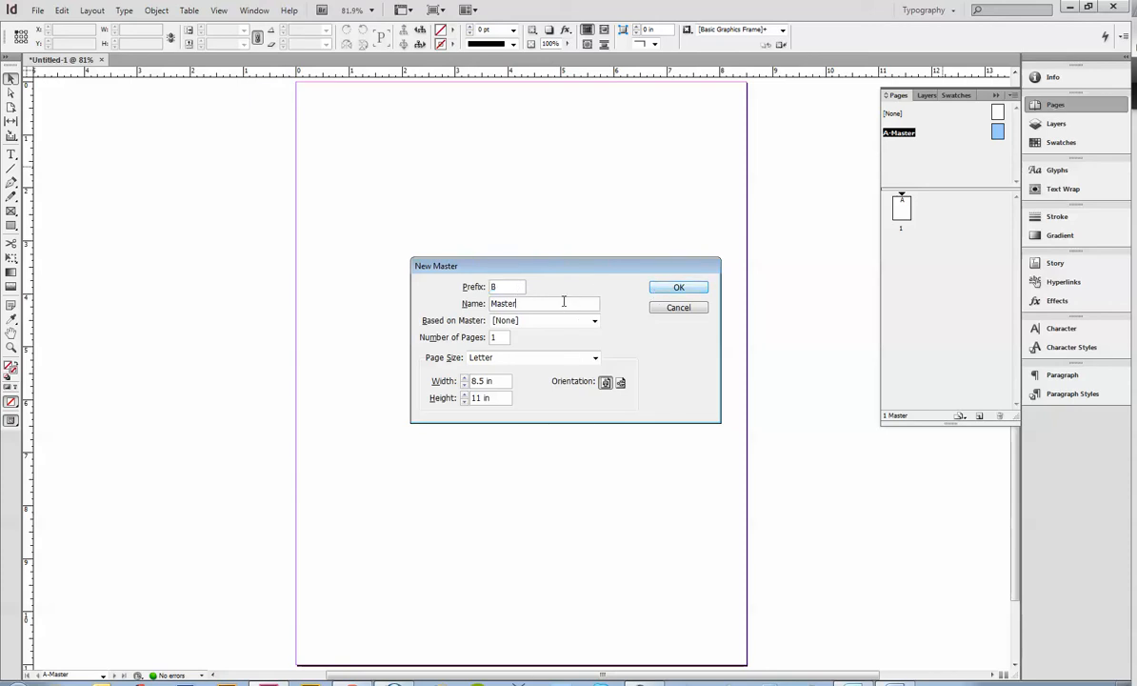
pyautogui.press('BackSpace')
pyautogui.press('Tab')
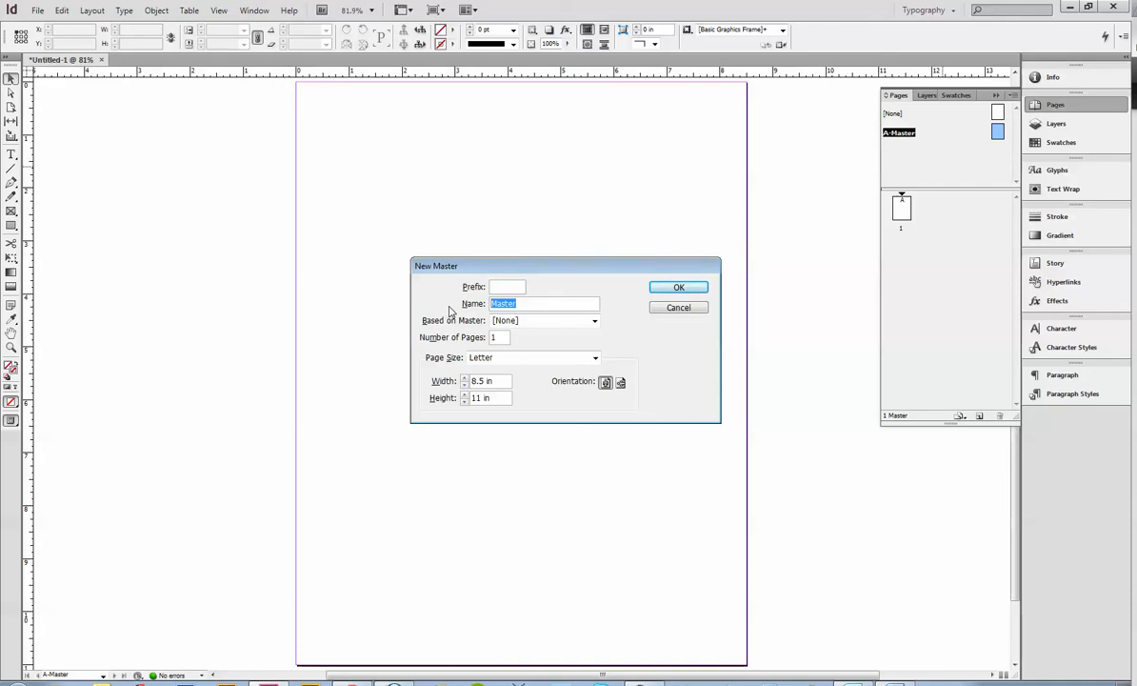
pyautogui.write('Postcard')
pyautogui.click(678, 287)
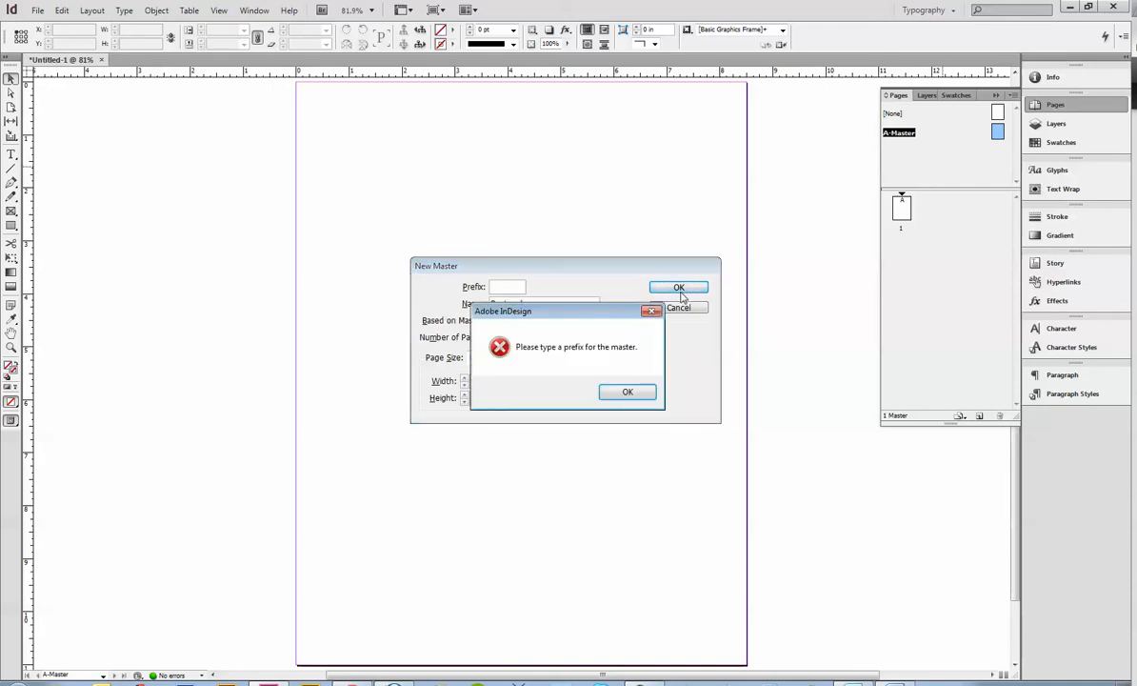
pyautogui.click(626, 392)
pyautogui.click(501, 286)
pyautogui.write('A')
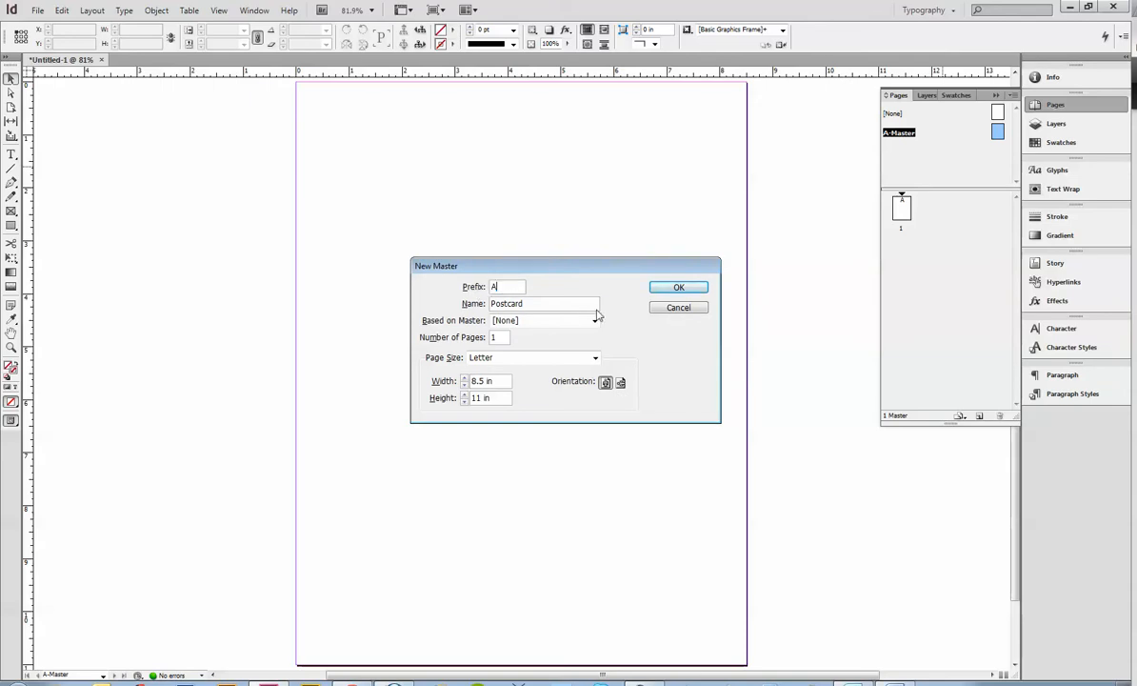
pyautogui.click(676, 288)
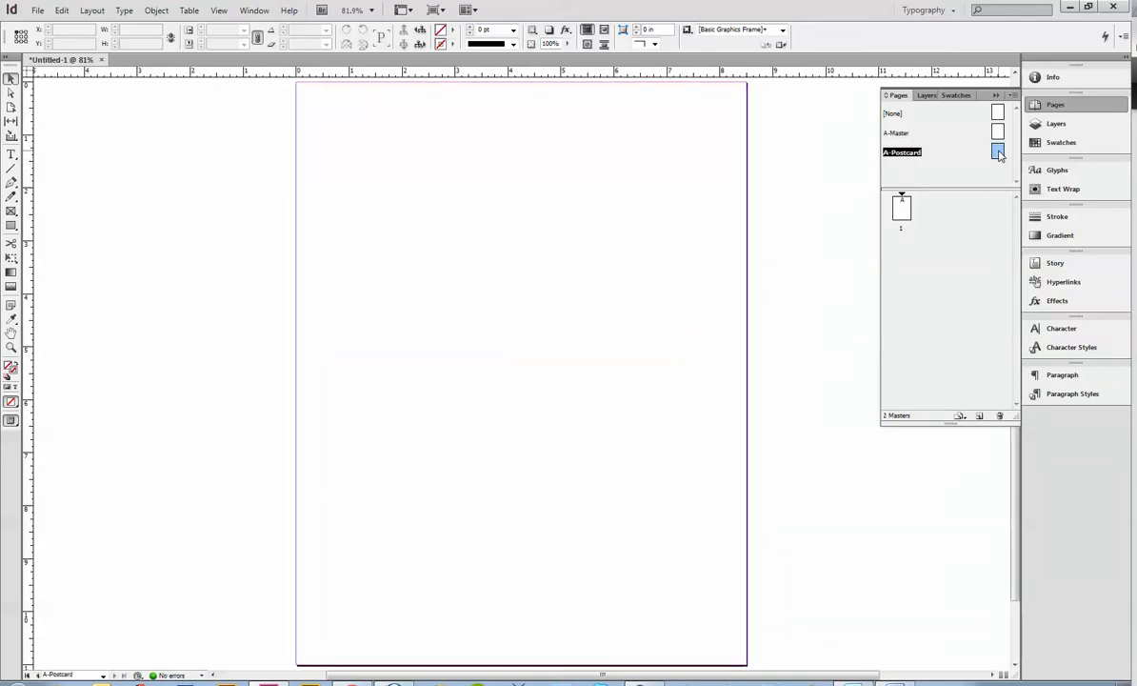
# Place horizontal guides at 1 in and 8 in and a vertical guide at 1.75 in on the A-Postcard master.
pyautogui.moveTo(350, 72); pyautogui.dragTo(358, 134)
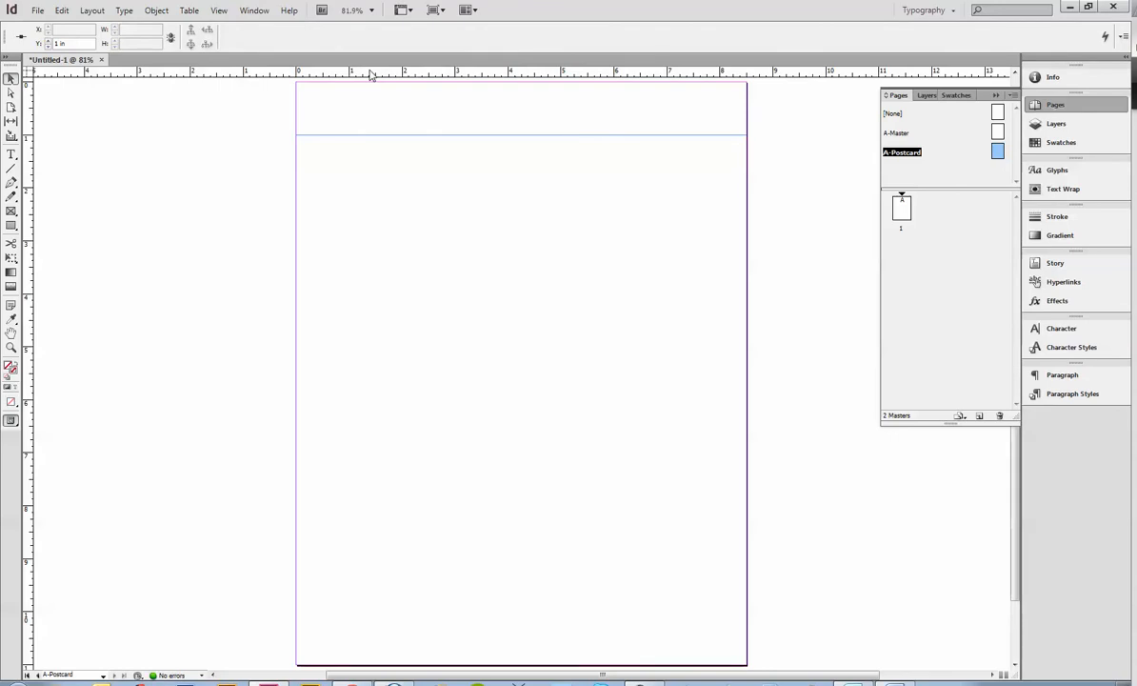
pyautogui.moveTo(372, 75); pyautogui.dragTo(351, 505)
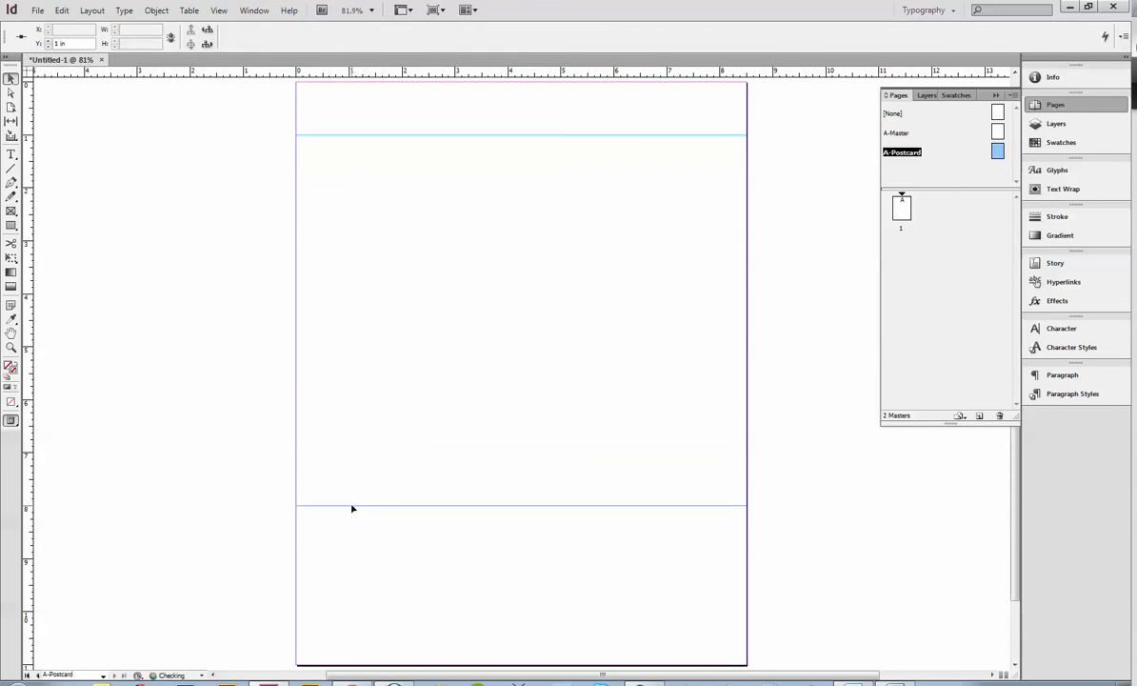
pyautogui.moveTo(29, 267); pyautogui.dragTo(352, 280)
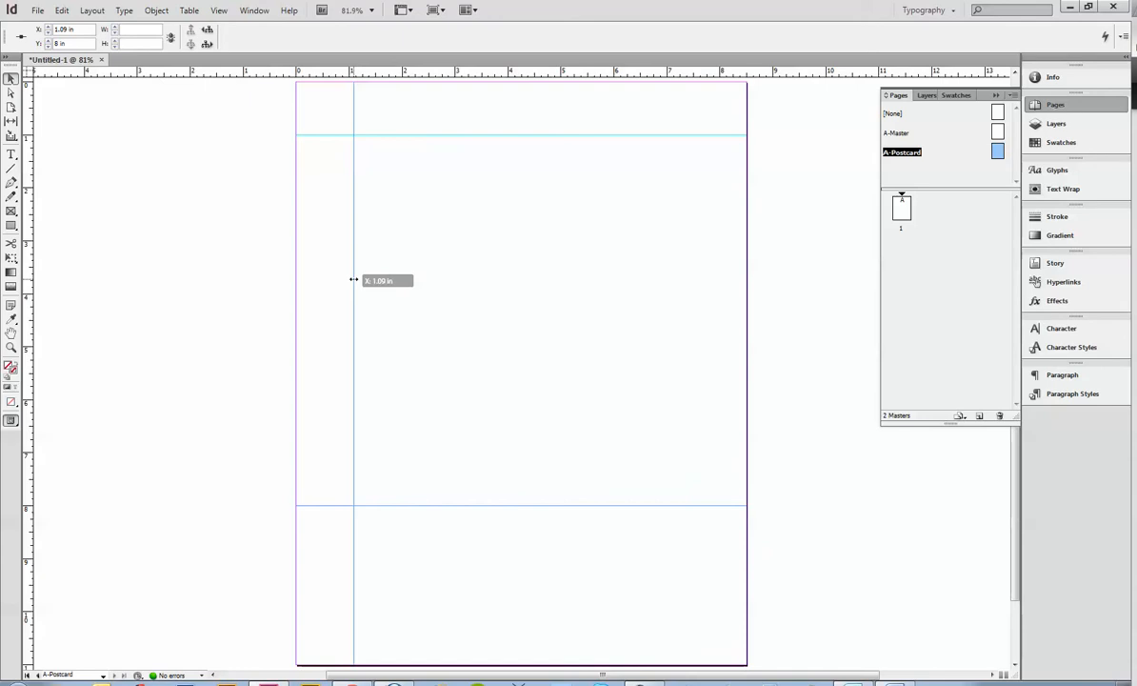
pyautogui.moveTo(352, 280); pyautogui.dragTo(389, 279)
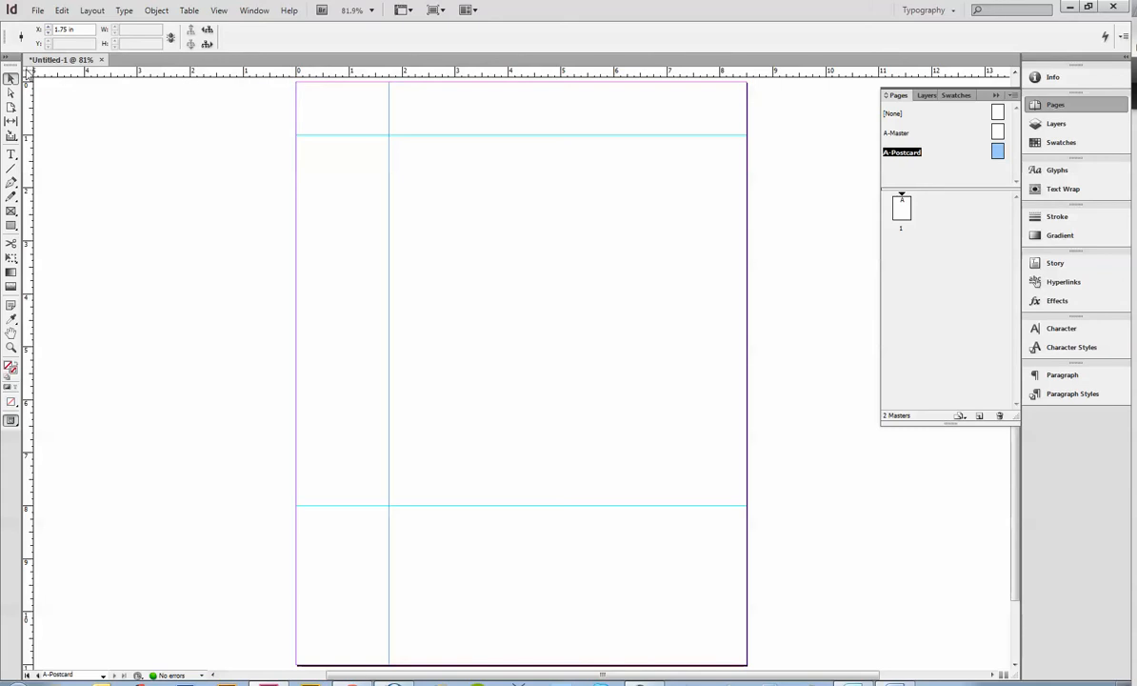
# With the ruler origin moved to the page's top-right corner, add a vertical guide at -1.75 in and move the horizontal guides to 2 in and 9 in.
pyautogui.moveTo(27, 74); pyautogui.dragTo(749, 84)
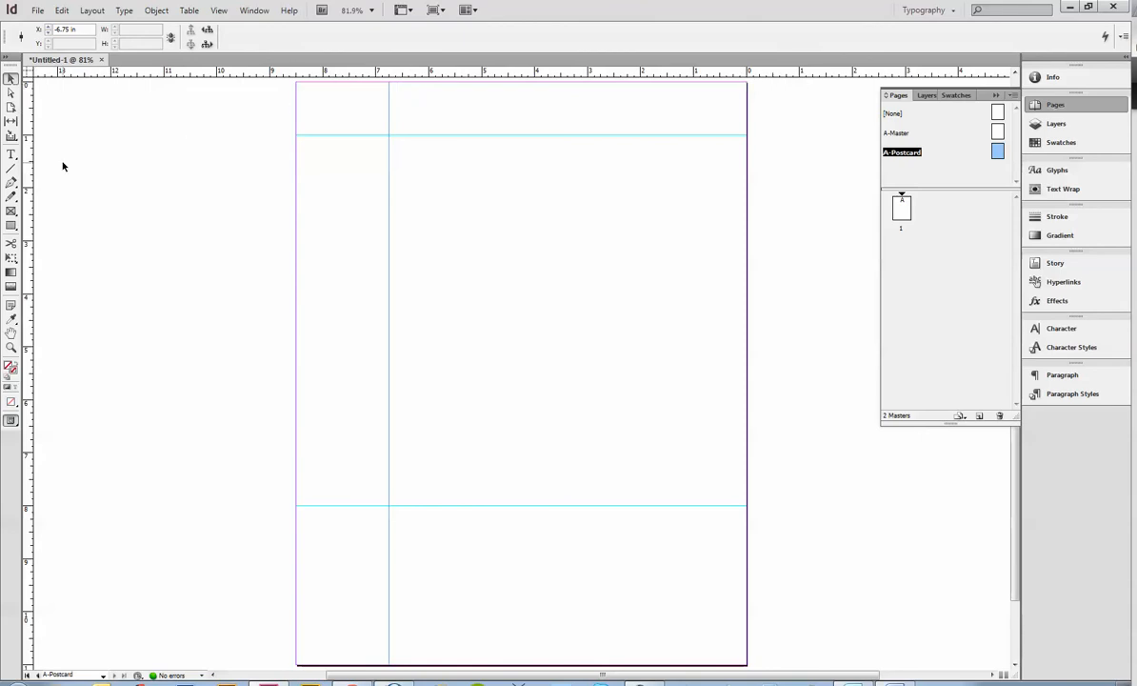
pyautogui.moveTo(29, 155); pyautogui.dragTo(653, 153)
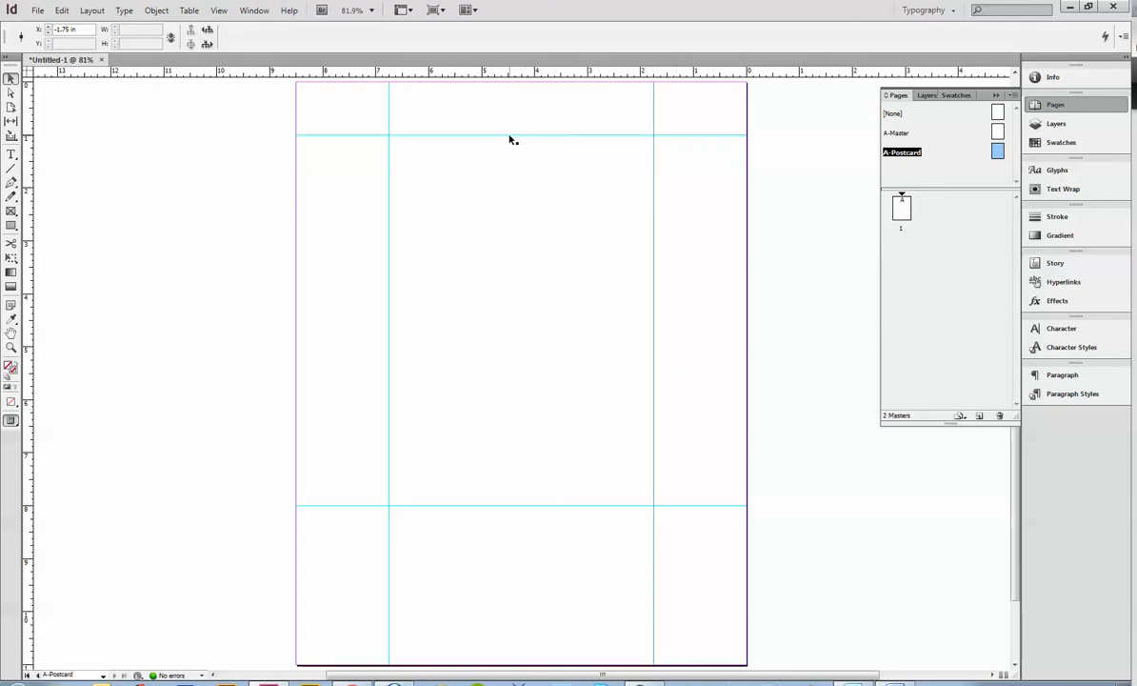
pyautogui.moveTo(508, 134); pyautogui.dragTo(509, 188)
pyautogui.moveTo(494, 510); pyautogui.dragTo(489, 558)
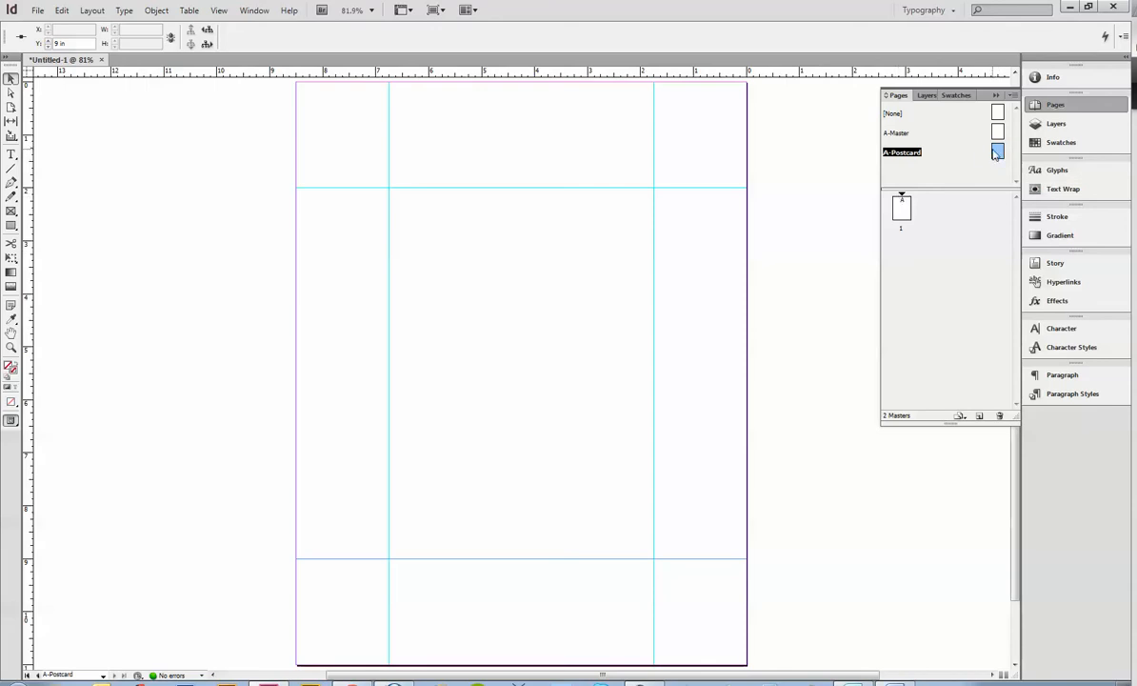
# Add page 2 based on A-Postcard and draw a 5 × 7 in rectangle frame between its guides.
pyautogui.moveTo(972, 251); pyautogui.dragTo(901, 250)
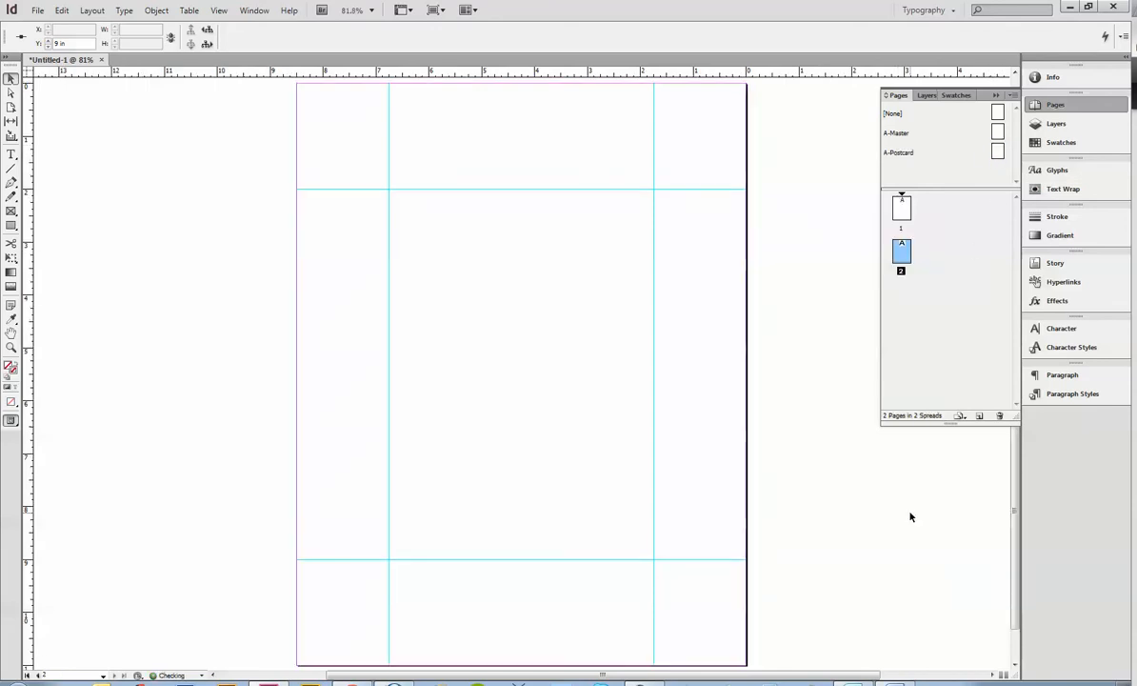
pyautogui.click(12, 222)
pyautogui.moveTo(390, 192); pyautogui.dragTo(653, 559)
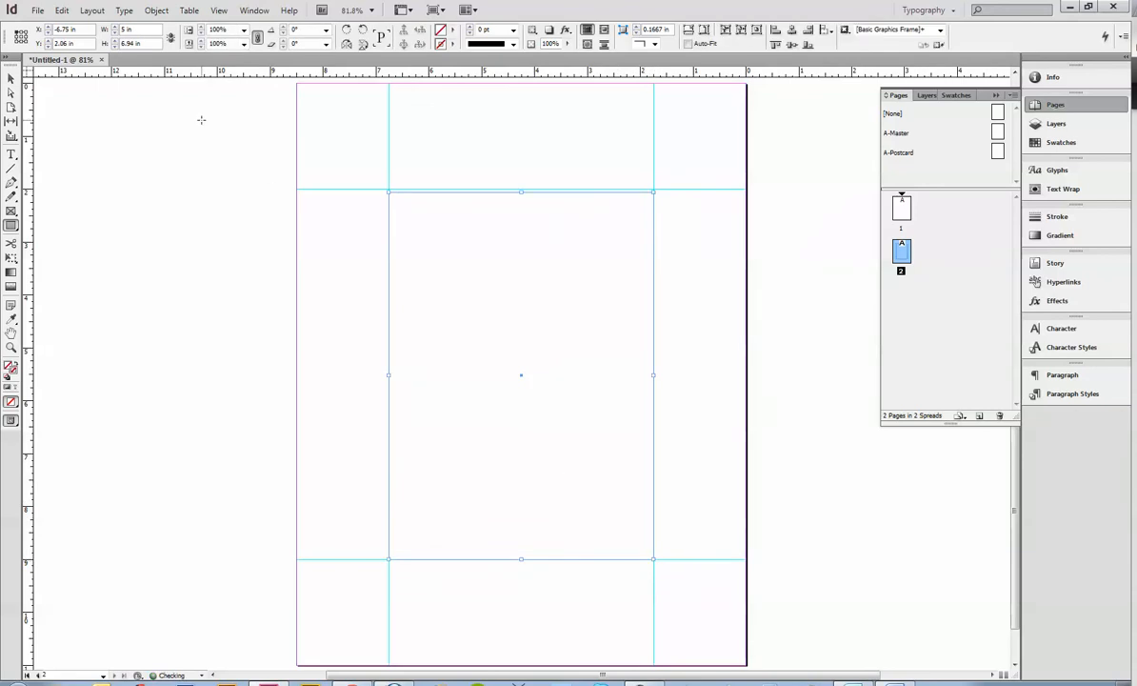
pyautogui.click(12, 77)
pyautogui.moveTo(520, 192); pyautogui.dragTo(520, 188)
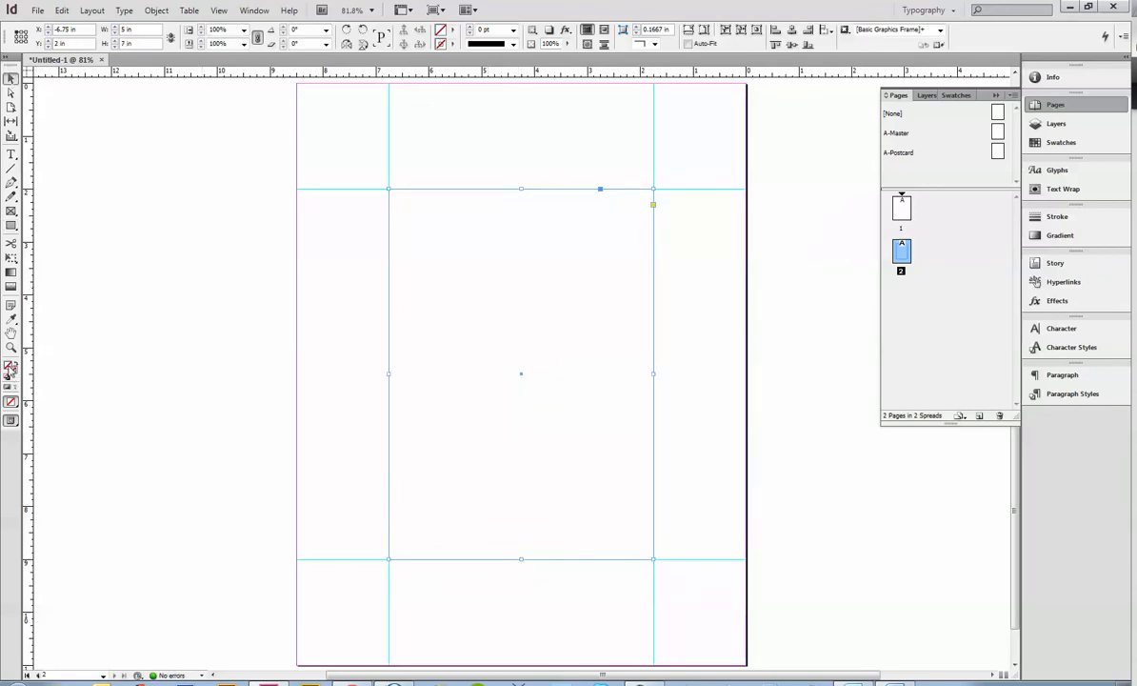
# Fill the rectangle on page 2 with the yellow swatch C=0 M=0 Y=100 K=0 and deselect it.
pyautogui.click(1059, 142)
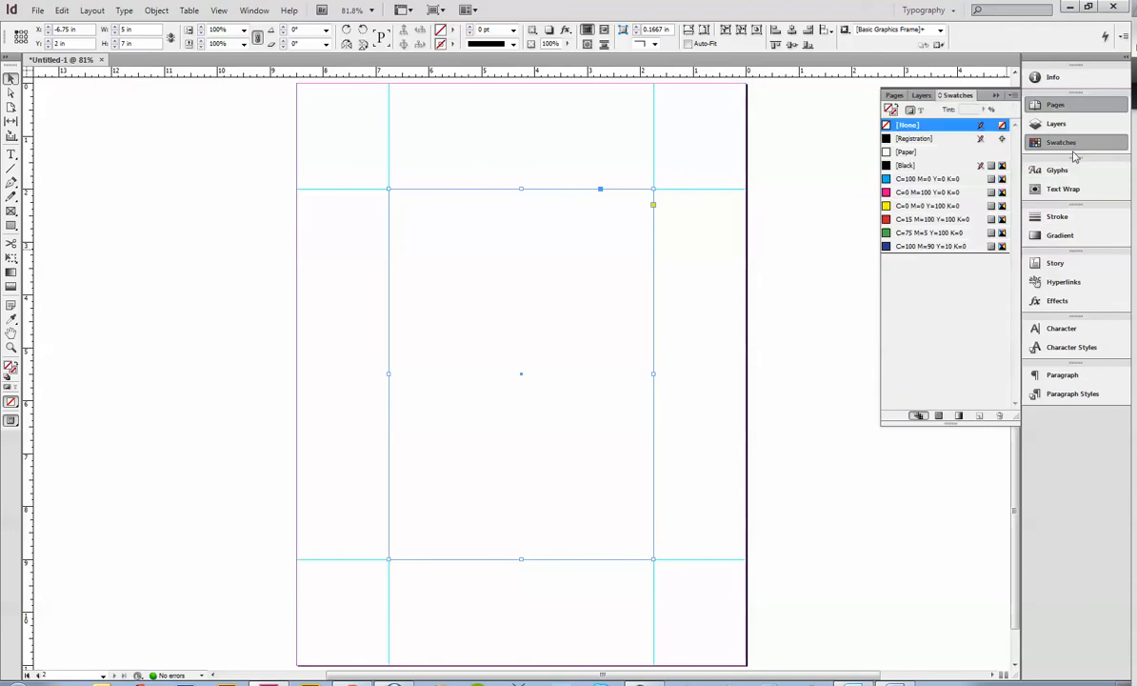
pyautogui.click(841, 268)
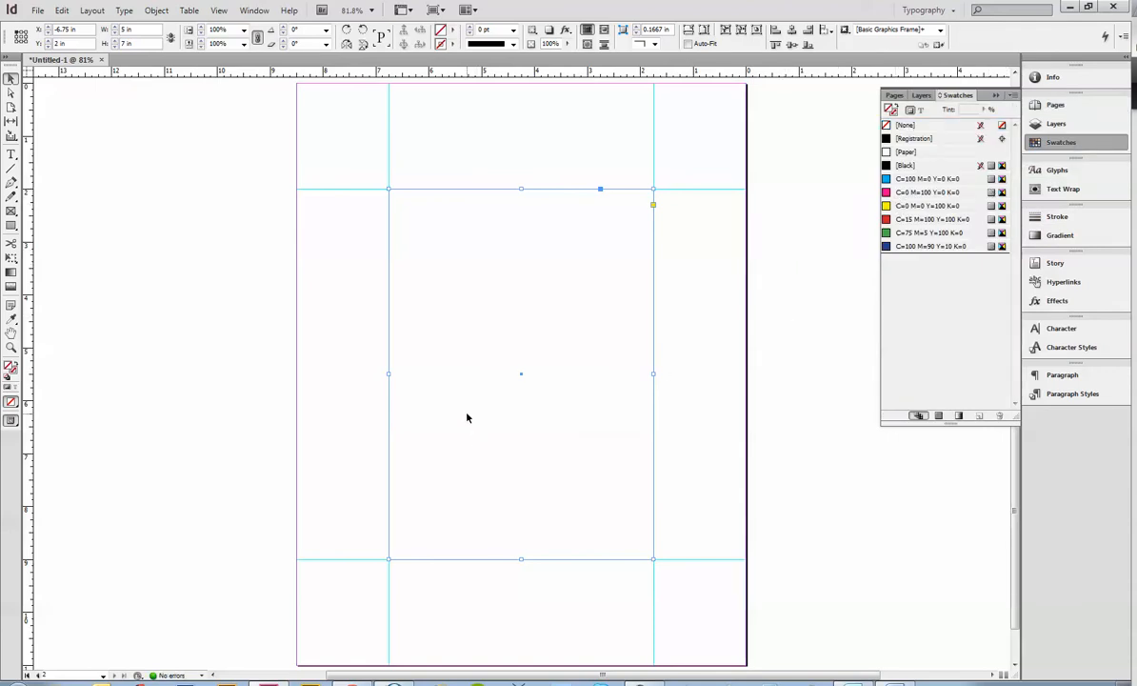
pyautogui.click(928, 206)
pyautogui.click(819, 249)
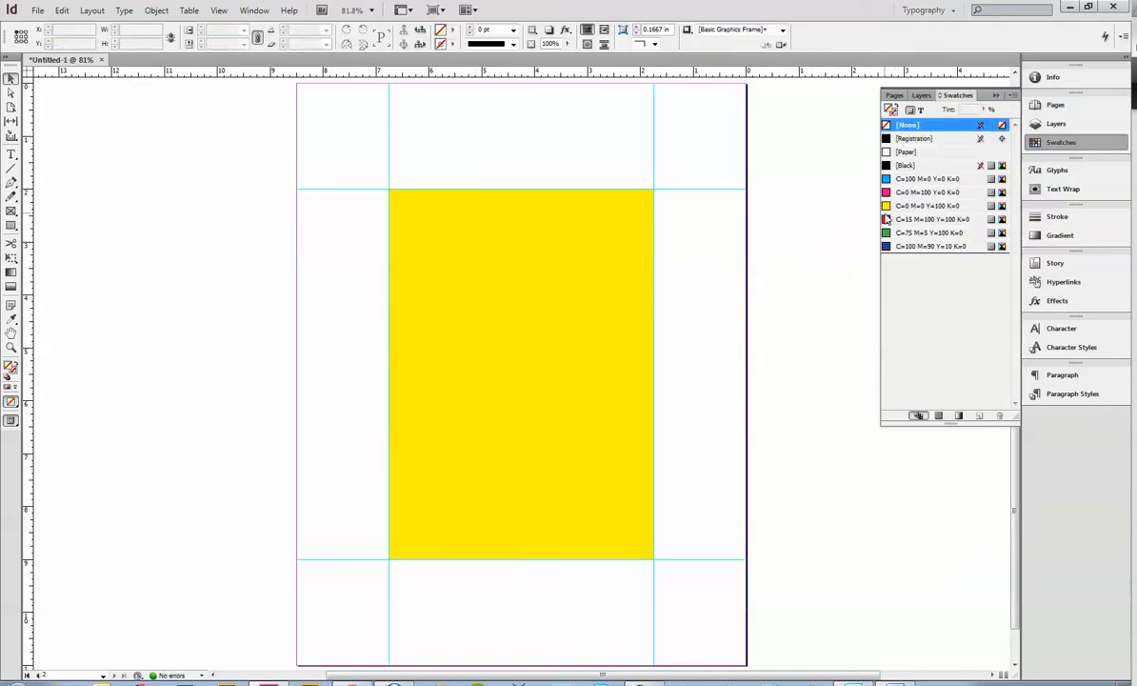
# Add page 3 based on A-Master below page 2, and view page 2 and the A-Postcard master for comparison.
pyautogui.click(895, 95)
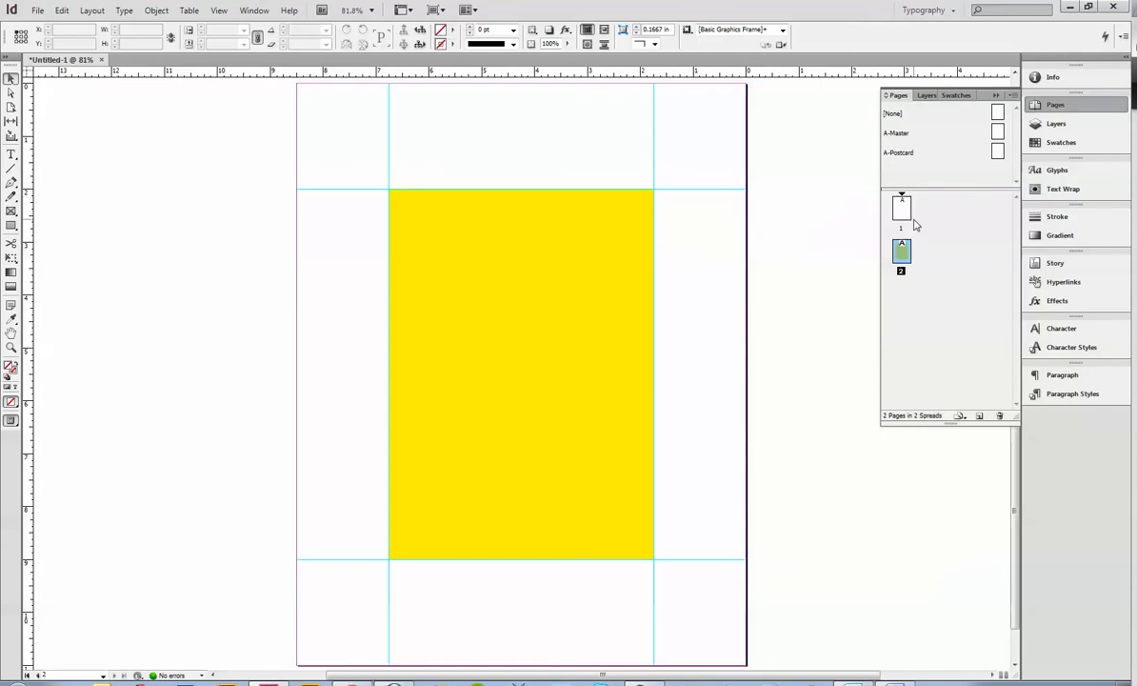
pyautogui.moveTo(930, 133); pyautogui.dragTo(935, 326)
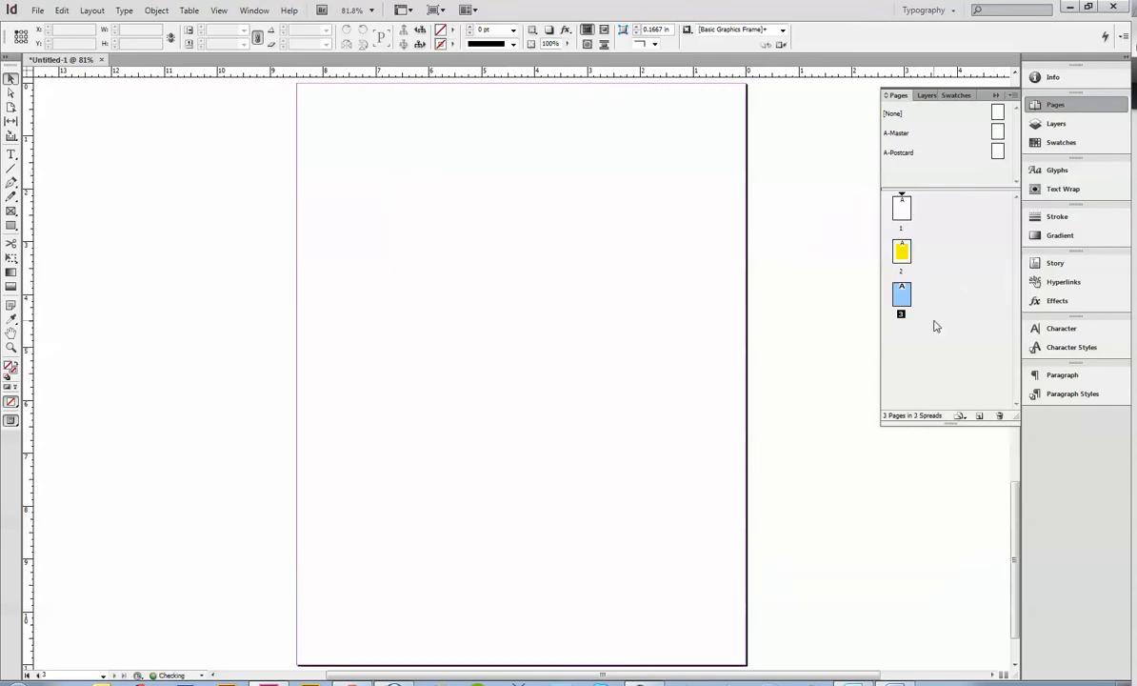
pyautogui.doubleClick(904, 255)
pyautogui.doubleClick(997, 151)
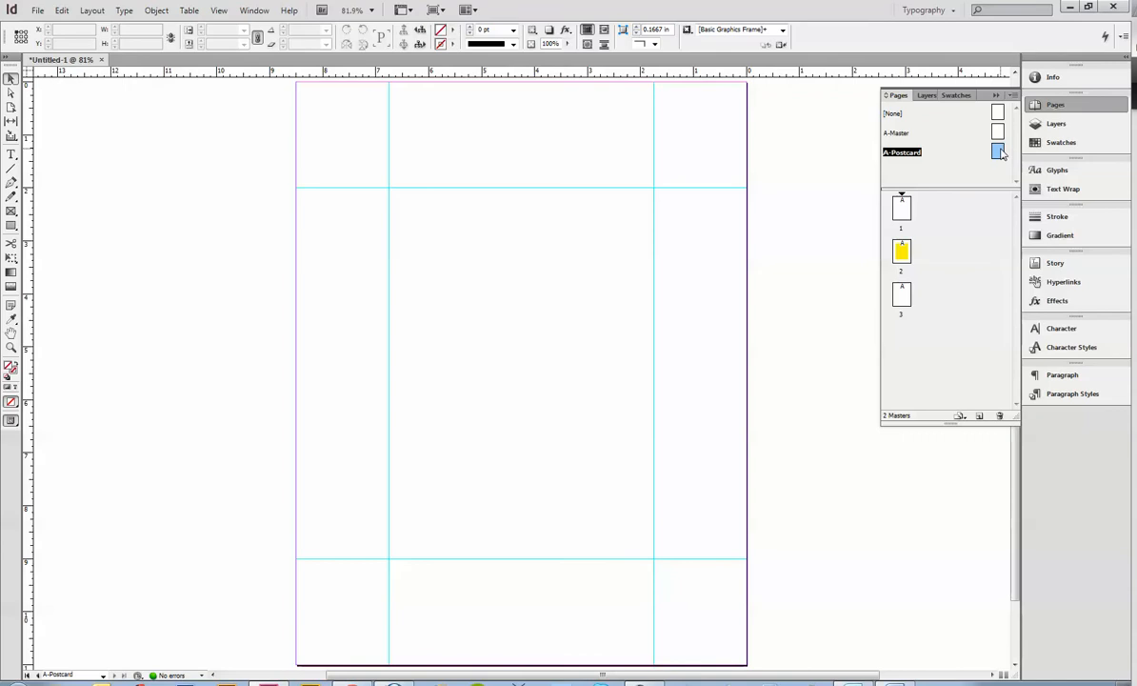
# Apply the A-Postcard master to page 3 and delete the extra page 4.
pyautogui.doubleClick(902, 297)
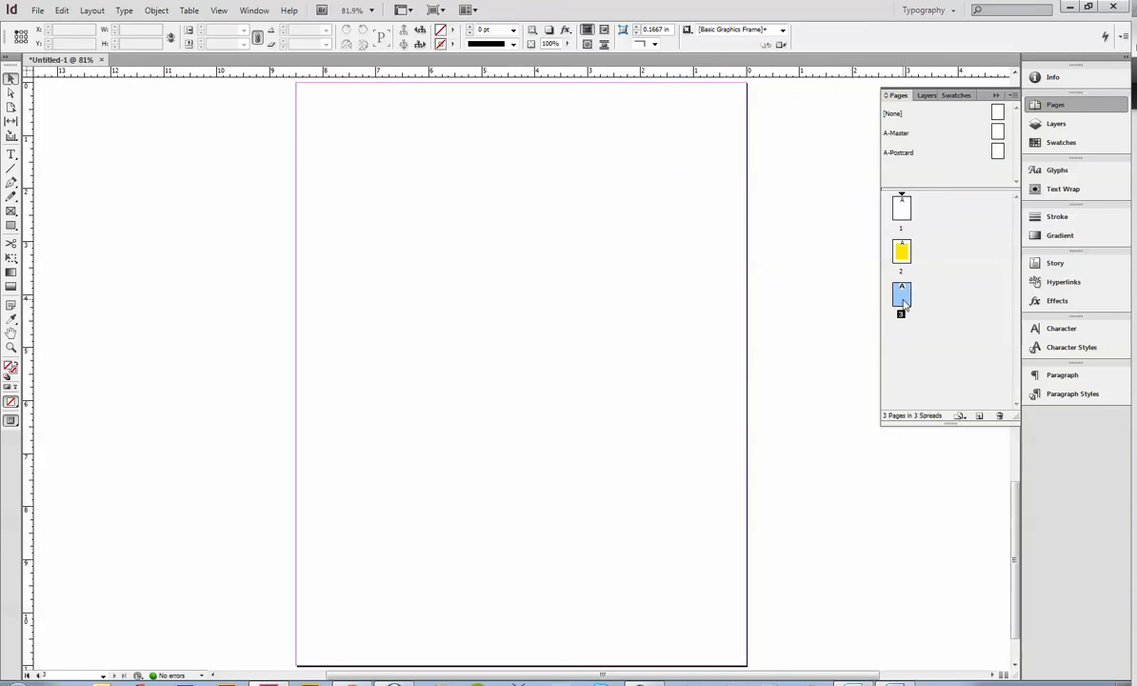
pyautogui.moveTo(997, 152); pyautogui.dragTo(885, 303)
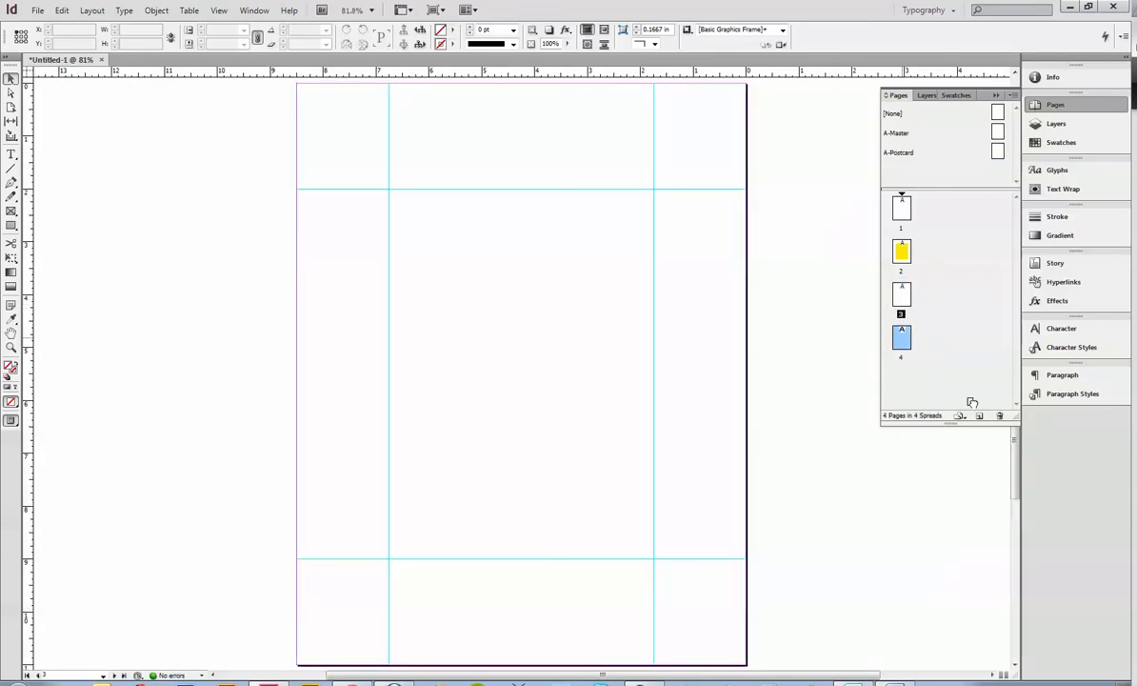
pyautogui.click(1000, 416)
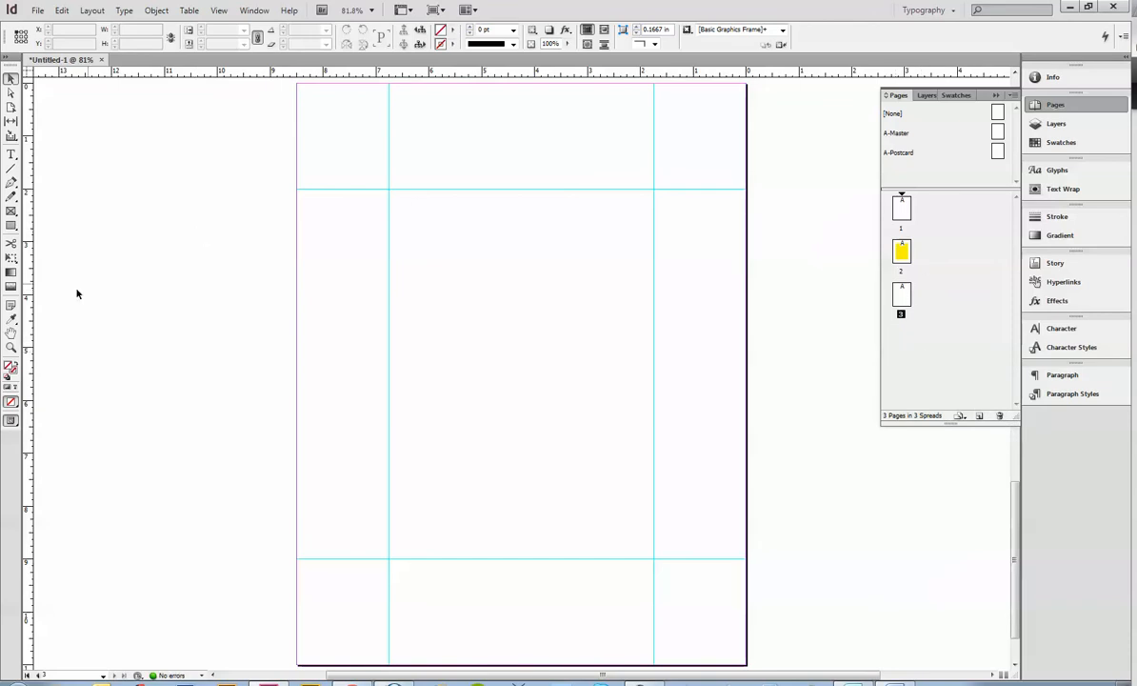
# Draw a 5 × 7 in rectangle between the guides on page 3 and fill it with the red swatch C=15 M=100 Y=100 K=0.
pyautogui.click(10, 226)
pyautogui.moveTo(389, 191); pyautogui.dragTo(653, 558)
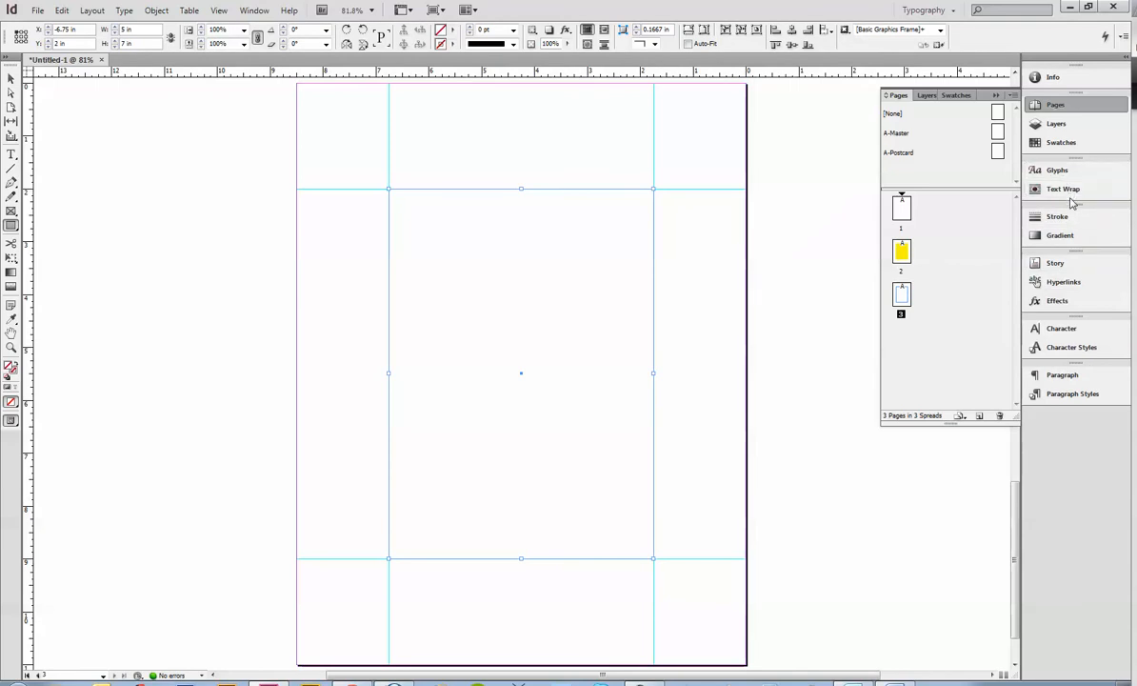
pyautogui.click(1065, 145)
pyautogui.click(928, 219)
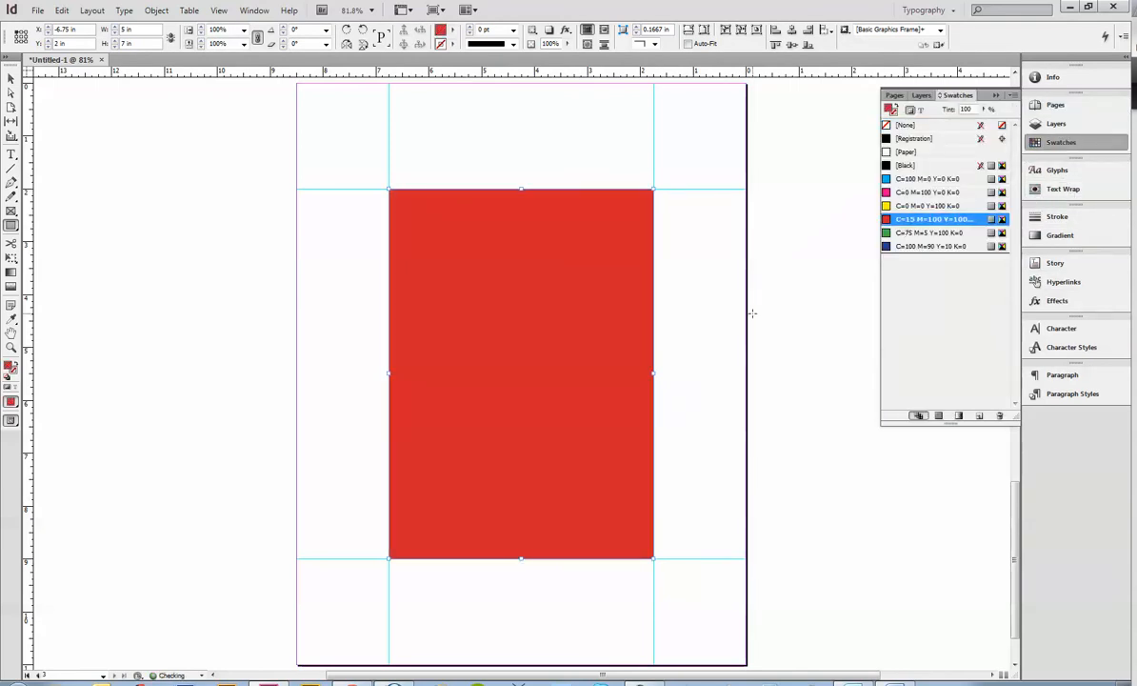
pyautogui.click(10, 78)
pyautogui.click(158, 167)
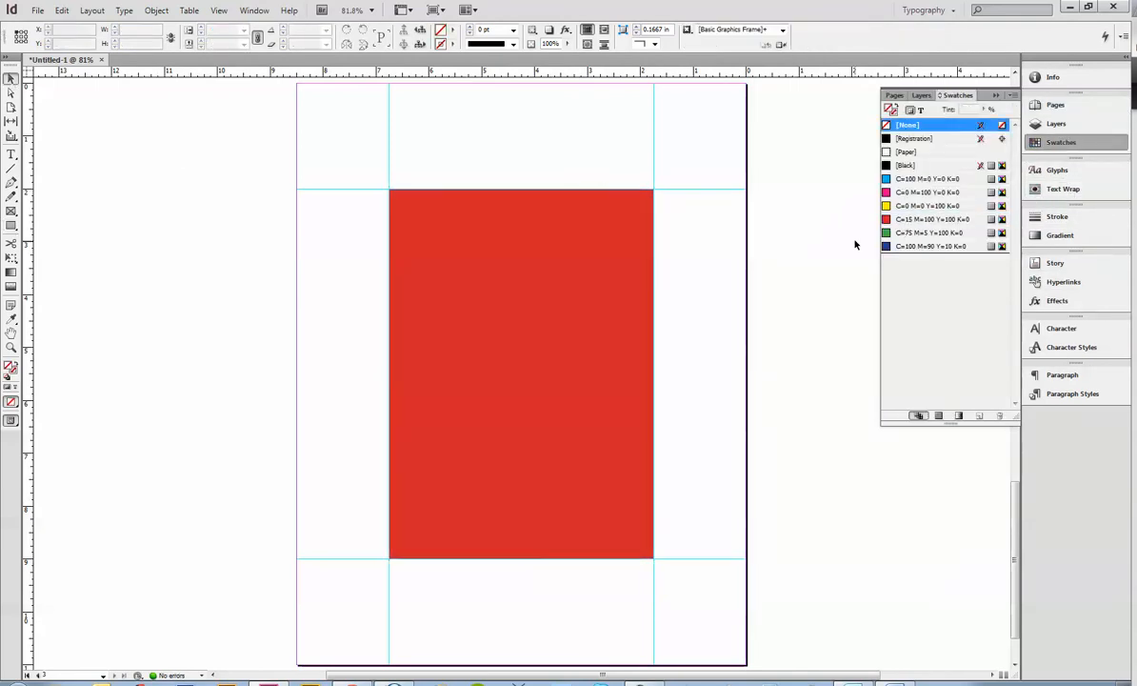
# Create another one-page Letter master with the prefix A and the name BCard, based on no other master.
pyautogui.click(896, 96)
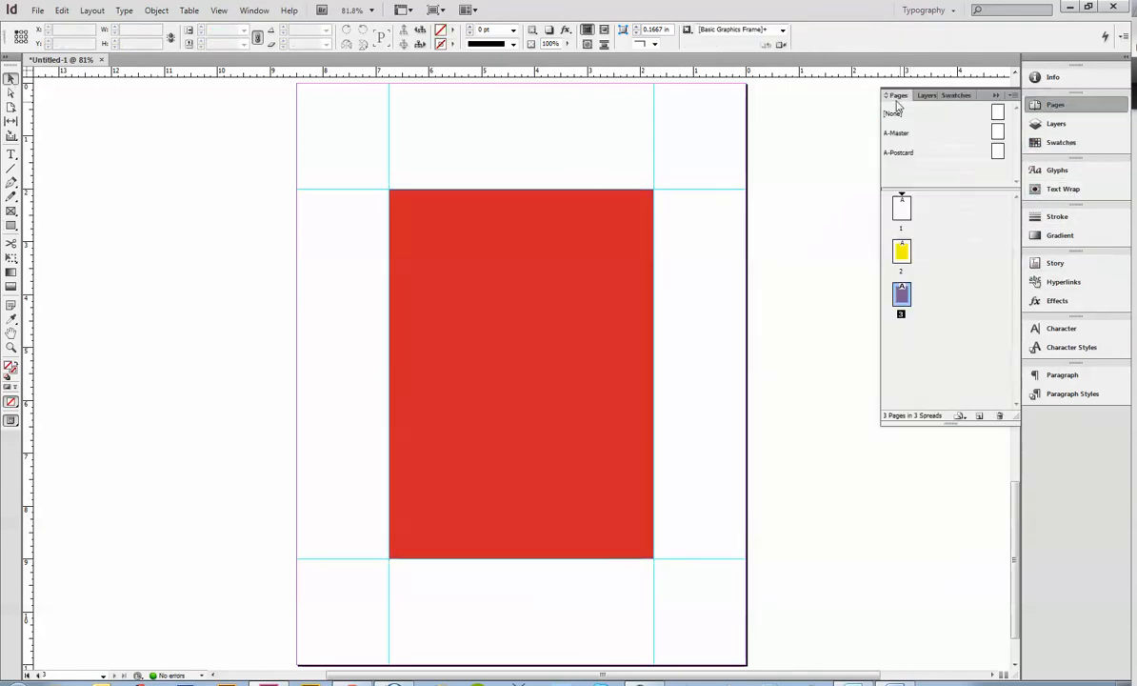
pyautogui.click(996, 154)
pyautogui.rightClick(931, 173)
pyautogui.click(948, 180)
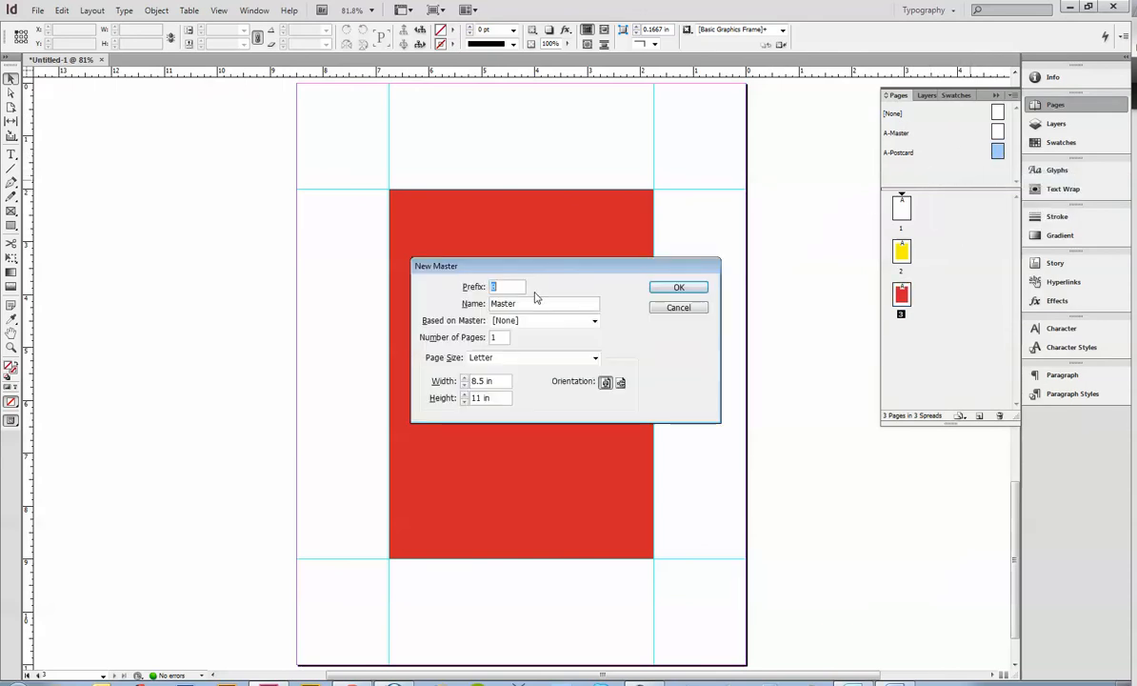
pyautogui.press('Tab')
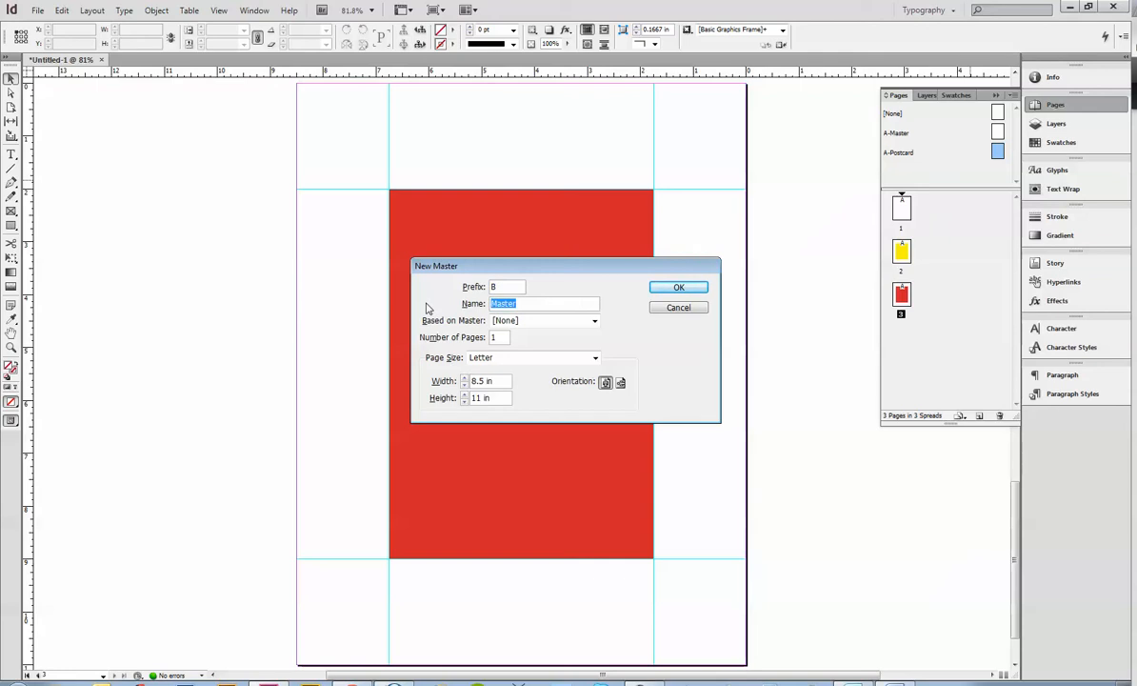
pyautogui.write('BCard')
pyautogui.click(464, 287)
pyautogui.write('A')
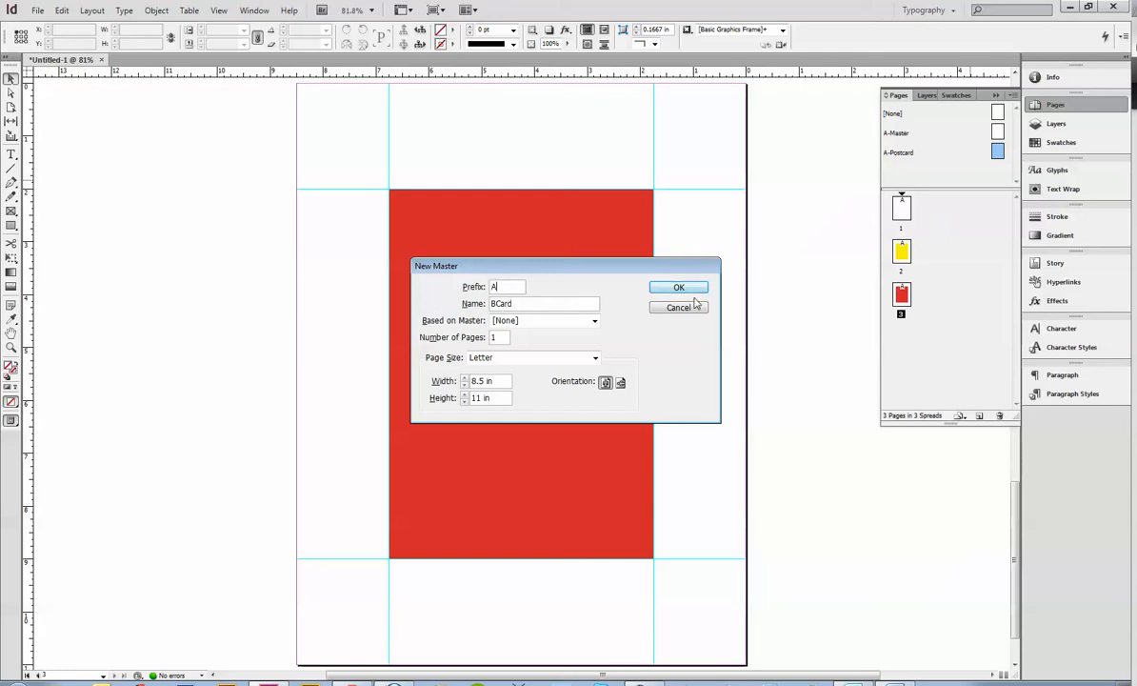
pyautogui.click(679, 288)
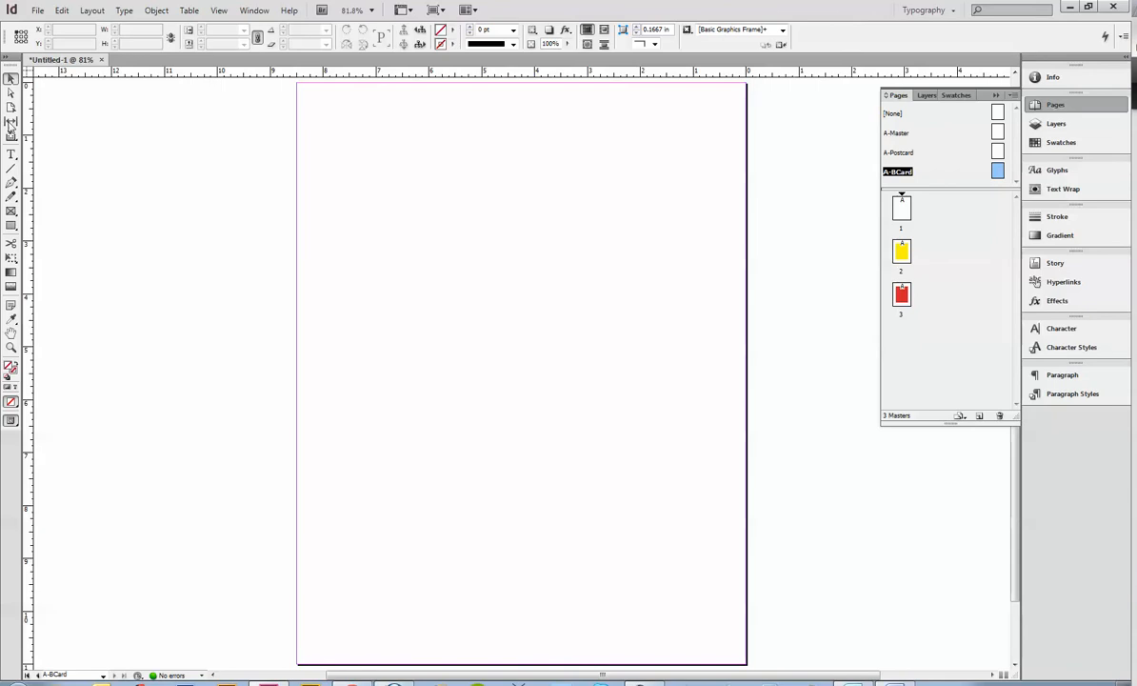
# Place horizontal guides at 1 in and 3 in and vertical guides at -7 in and -3.5 in on the A-BCard master.
pyautogui.moveTo(283, 76); pyautogui.dragTo(277, 136)
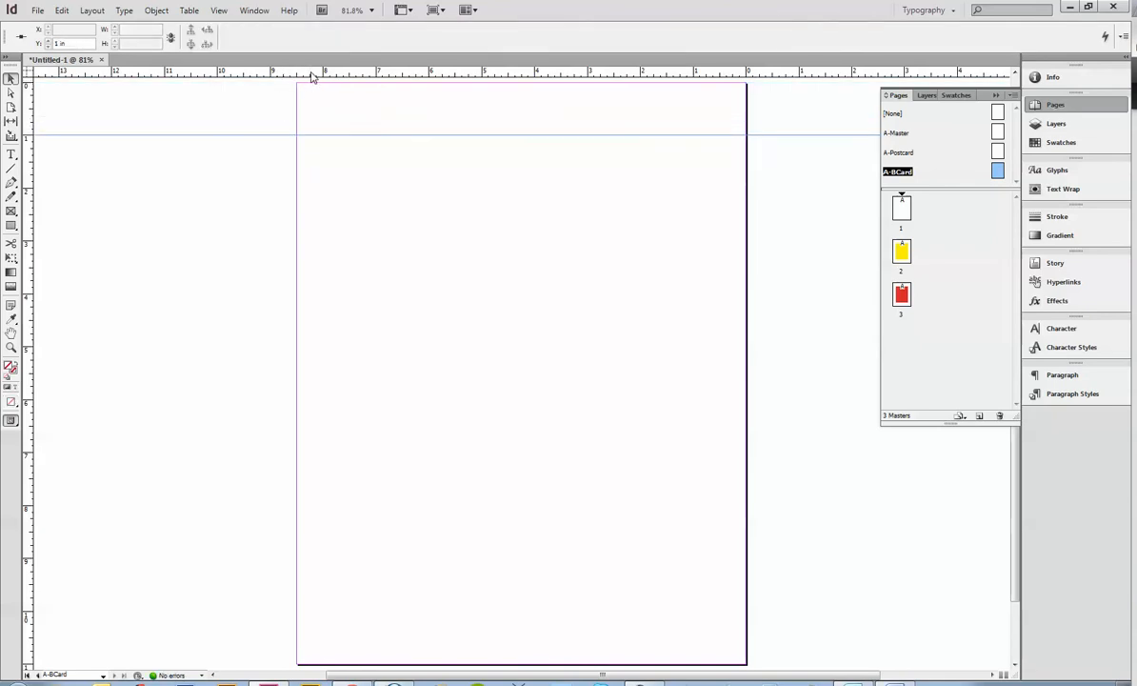
pyautogui.moveTo(311, 76); pyautogui.dragTo(292, 241)
pyautogui.moveTo(29, 166); pyautogui.dragTo(376, 182)
pyautogui.moveTo(29, 162); pyautogui.dragTo(560, 172)
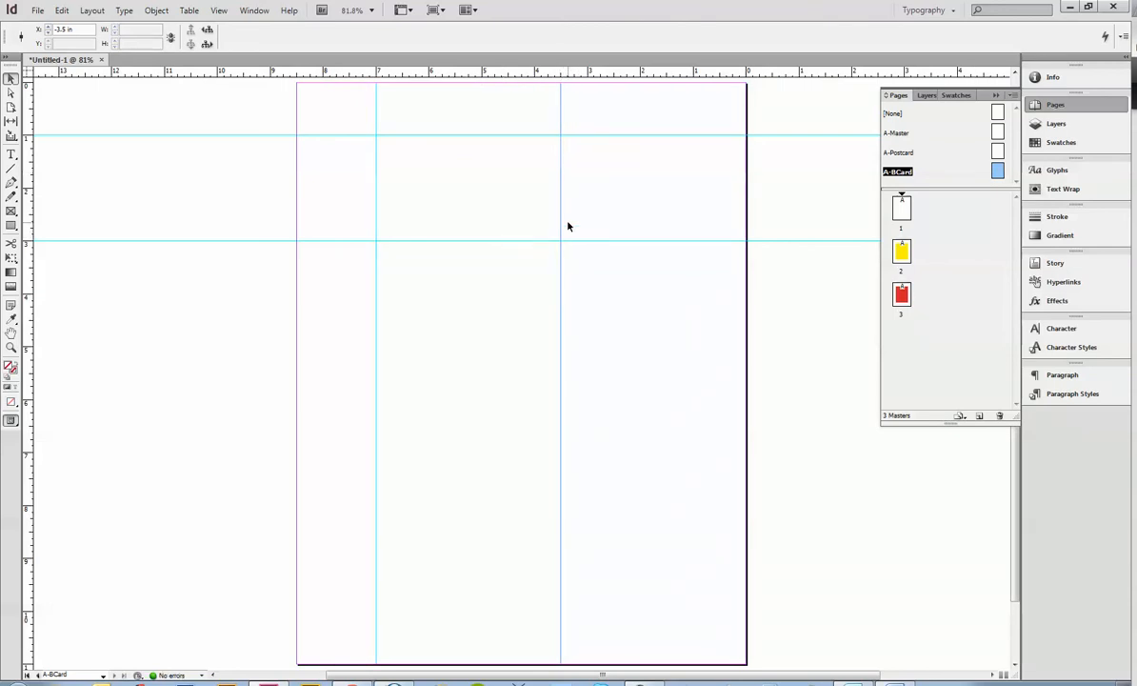
# Add horizontal guides at 4 in and about 5.98 in on the A-BCard master and move the ruler origin to the page's upper-left corner.
pyautogui.moveTo(138, 73); pyautogui.dragTo(127, 294)
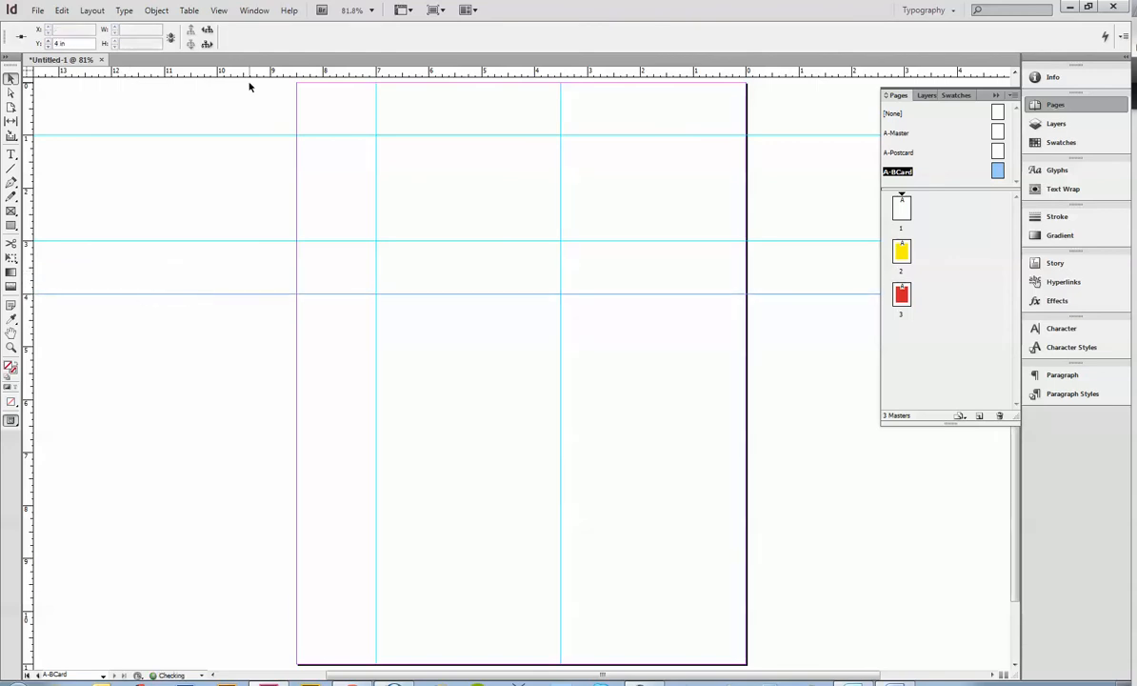
pyautogui.moveTo(198, 72); pyautogui.dragTo(198, 398)
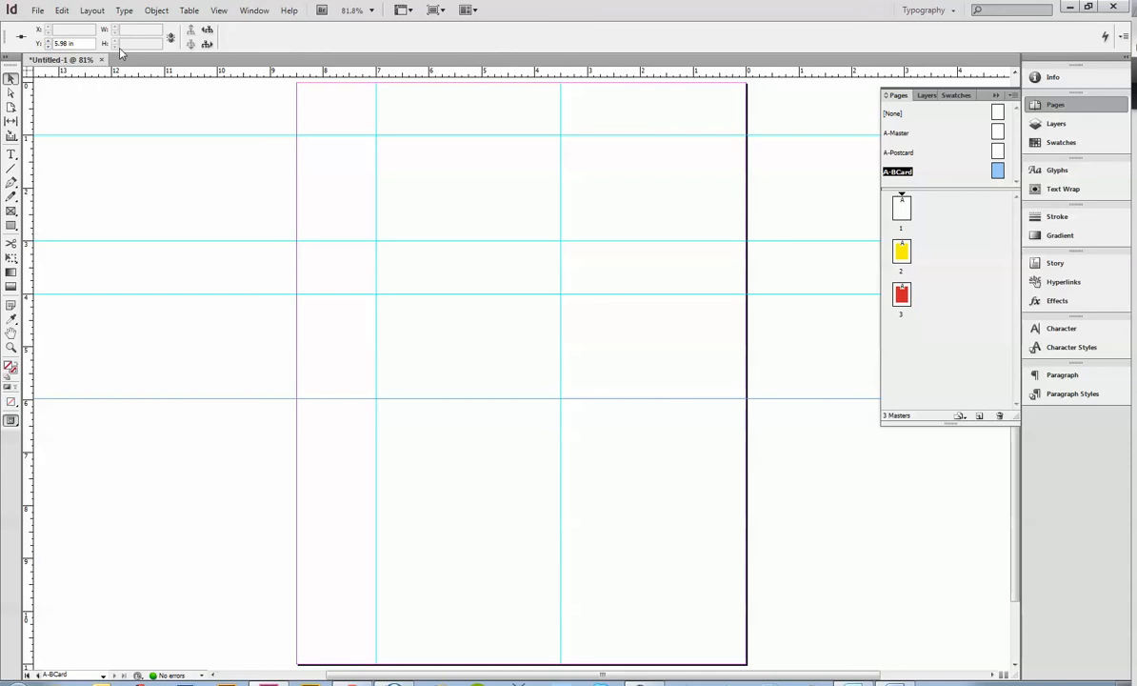
pyautogui.moveTo(50, 71); pyautogui.dragTo(299, 84)
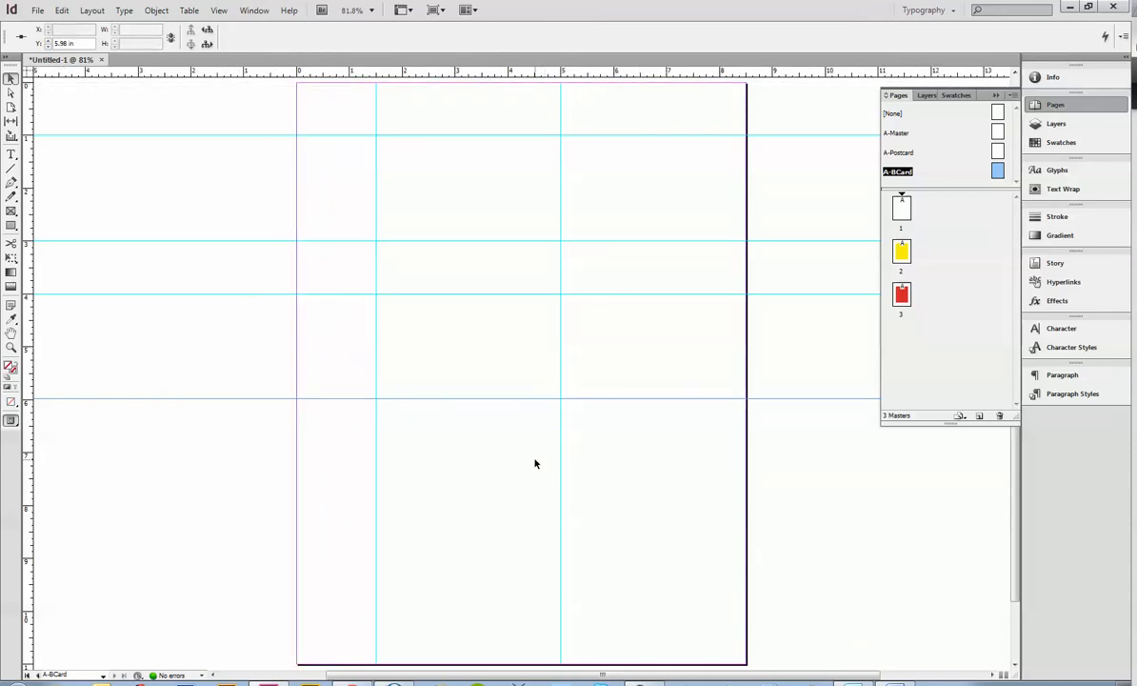
# Review the A-Postcard and A-BCard masters and add a page 4 based on A-BCard after page 3.
pyautogui.doubleClick(998, 154)
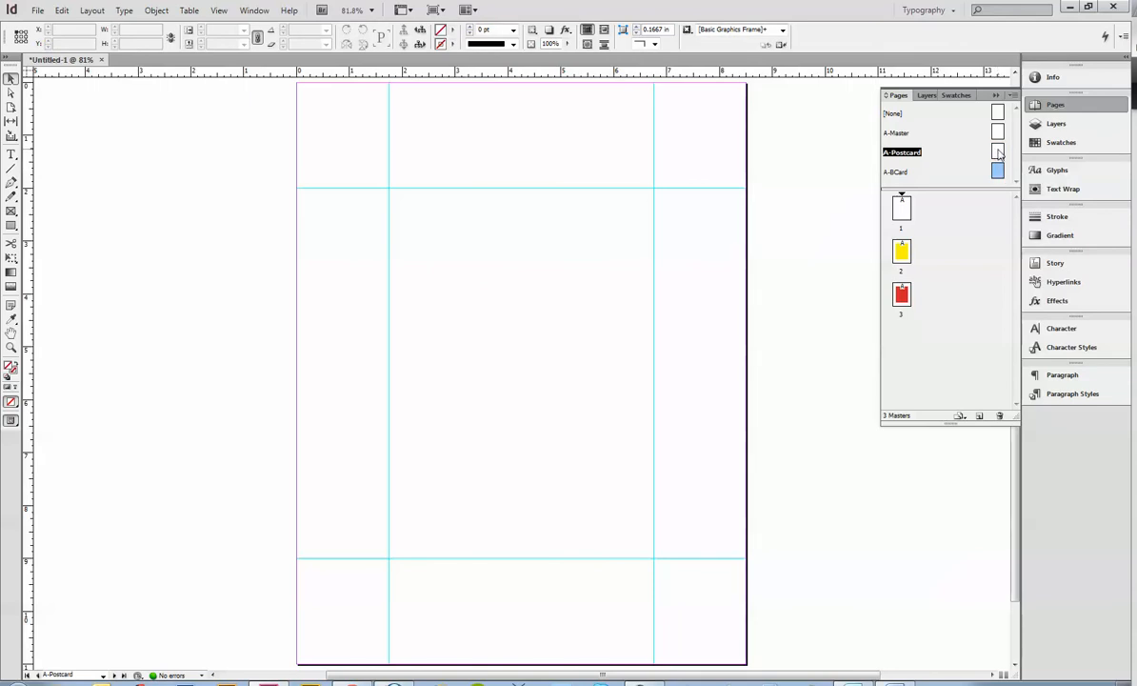
pyautogui.doubleClick(899, 172)
pyautogui.moveTo(903, 179); pyautogui.dragTo(856, 335)
# Draw two business-card rectangles, each 3.5 in wide and about 2 in high, in the upper and lower guide areas of page 4.
pyautogui.click(10, 225)
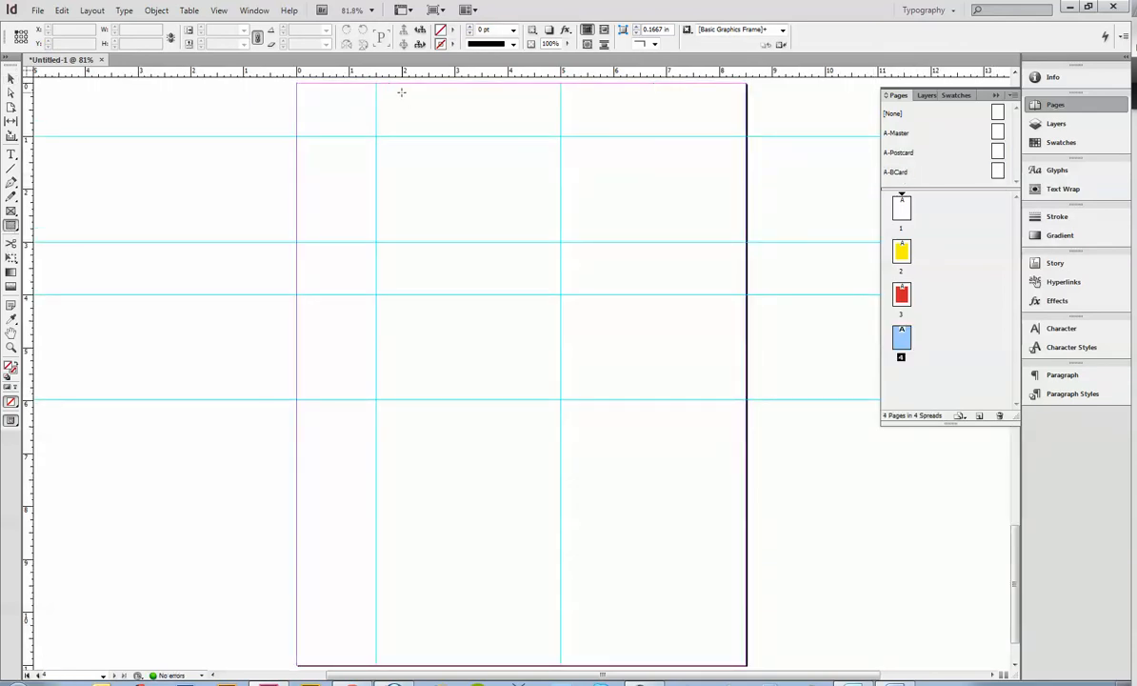
pyautogui.moveTo(376, 138); pyautogui.dragTo(560, 241)
pyautogui.moveTo(376, 295); pyautogui.dragTo(560, 400)
# Fill both business-card rectangles with the cyan swatch C=100 M=0 Y=0 K=0, deselect them and show the page list again.
pyautogui.click(12, 84)
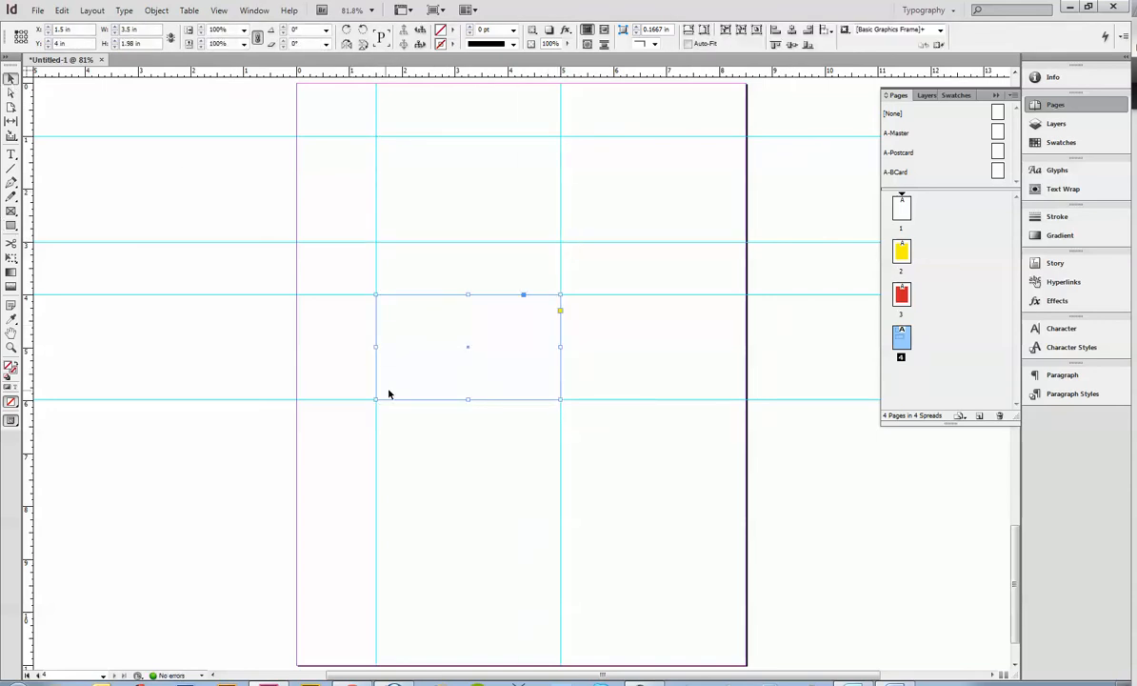
pyautogui.moveTo(495, 455); pyautogui.dragTo(442, 171)
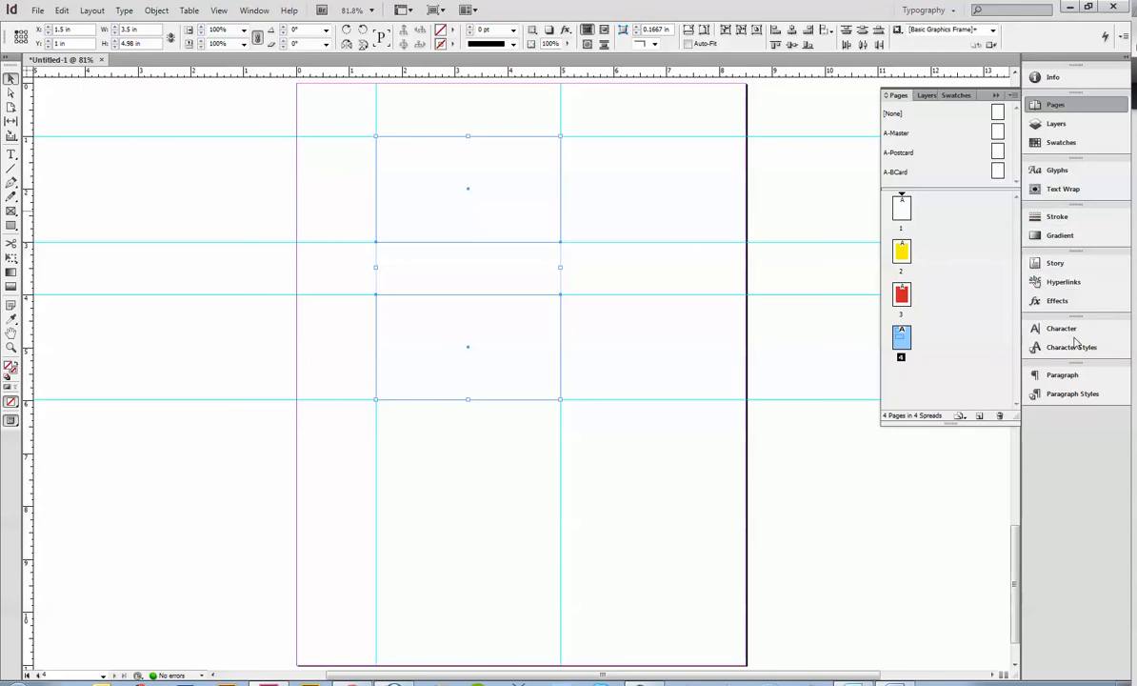
pyautogui.click(1059, 142)
pyautogui.click(909, 179)
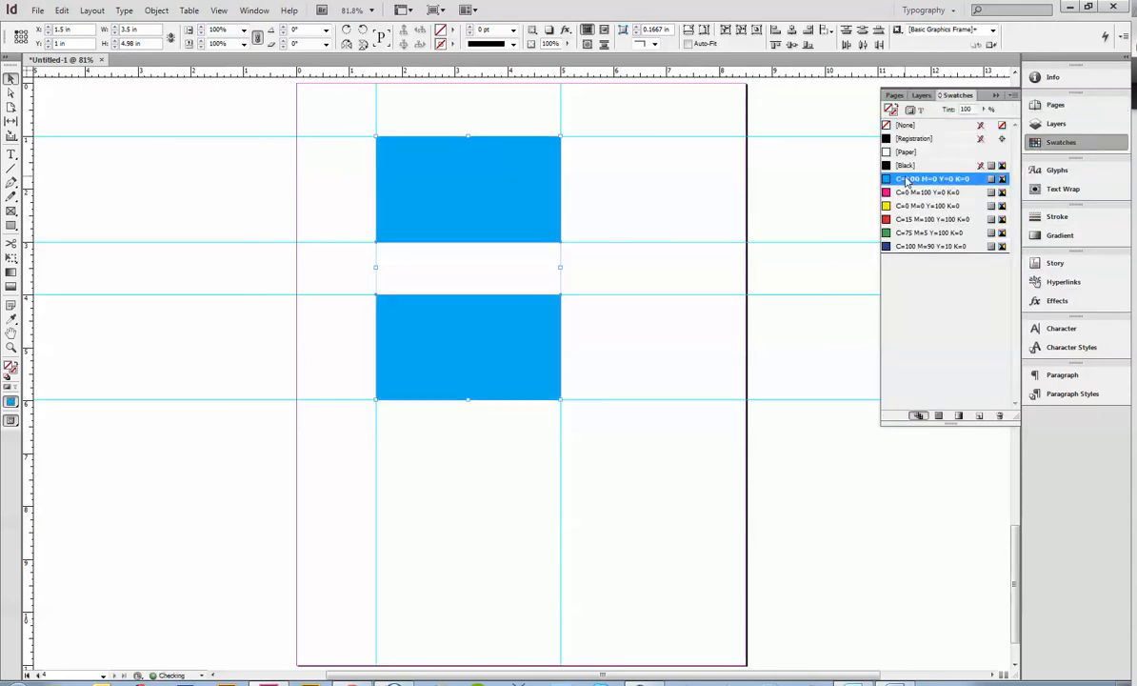
pyautogui.click(823, 475)
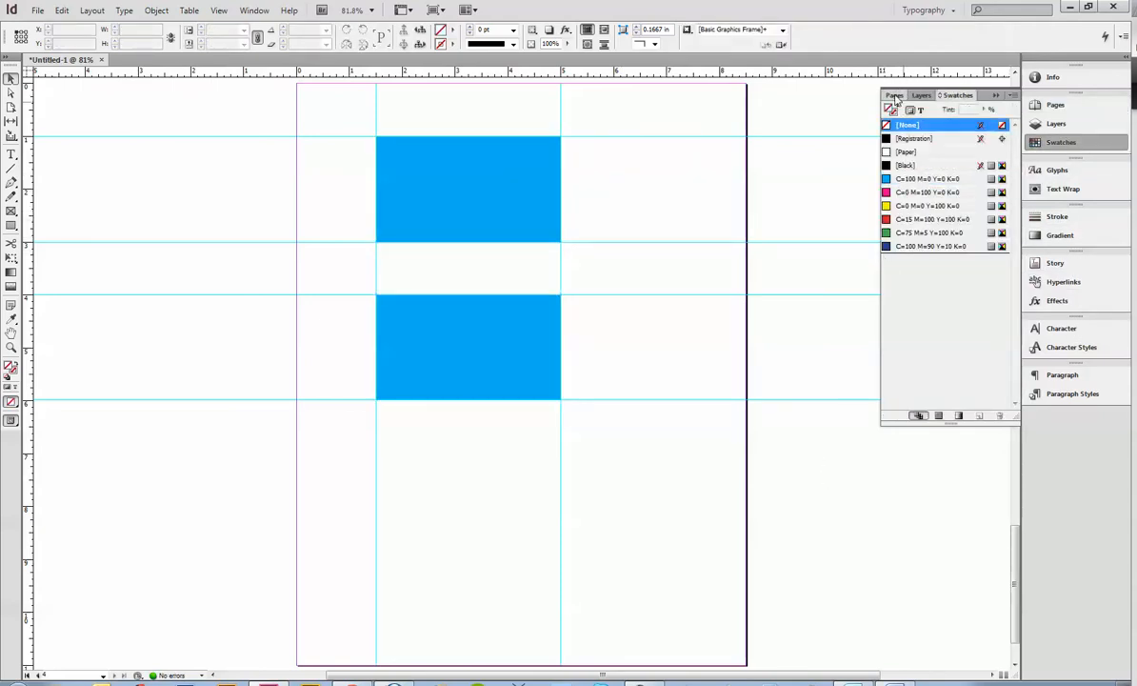
pyautogui.click(895, 95)
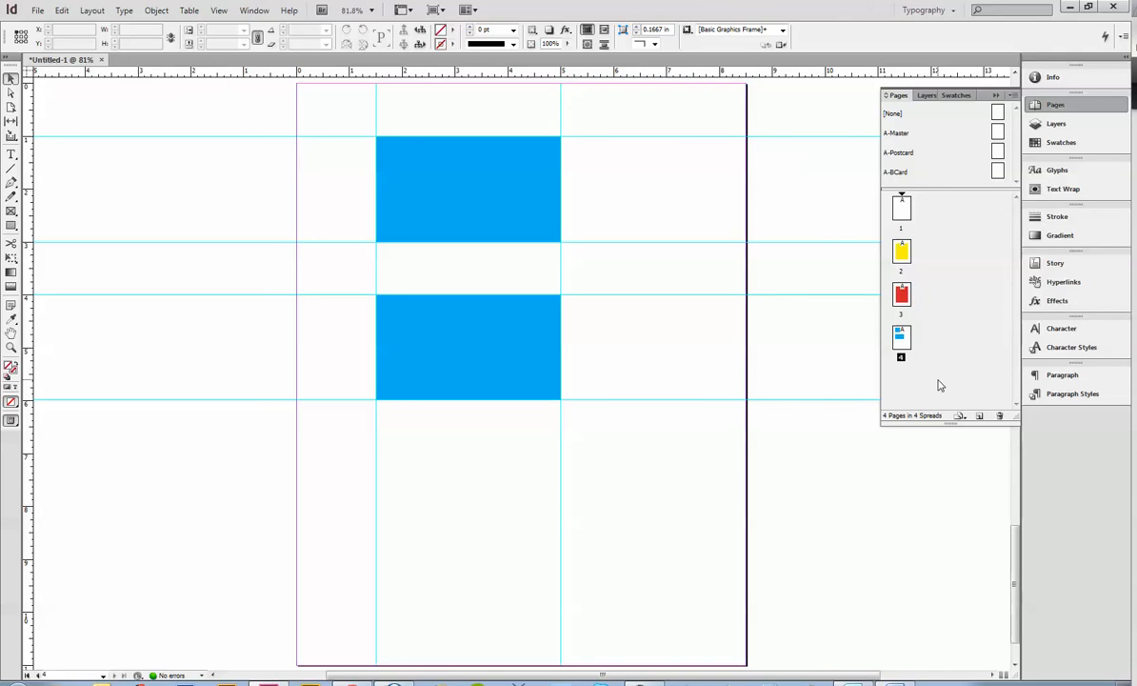
pyautogui.click(993, 682)
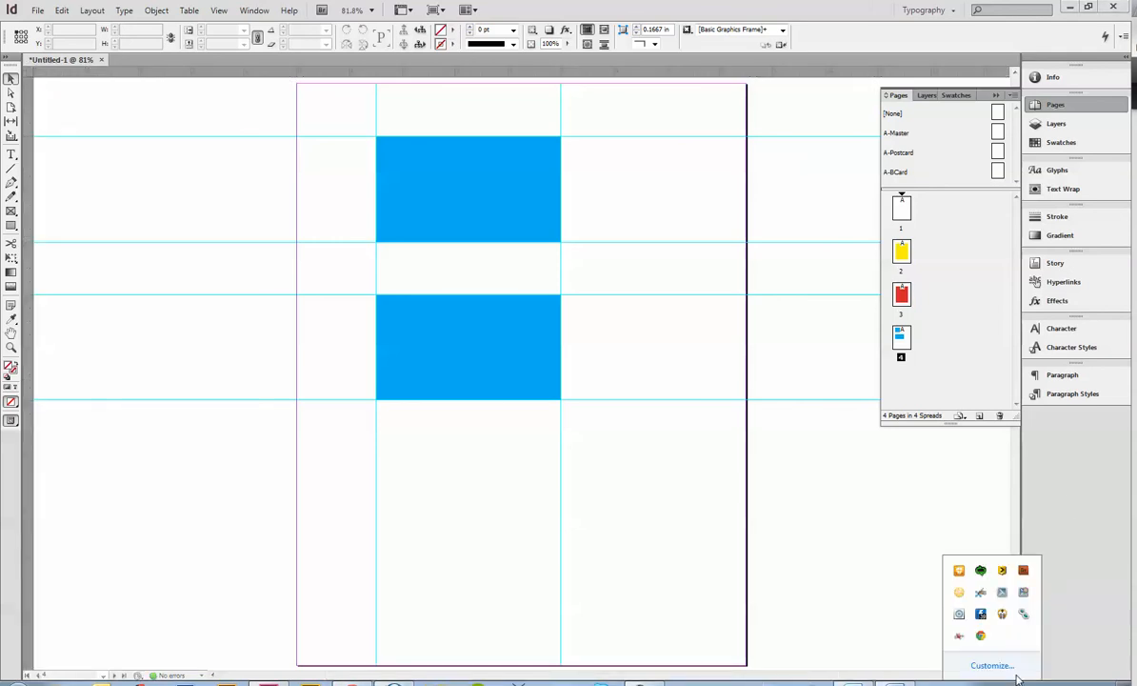